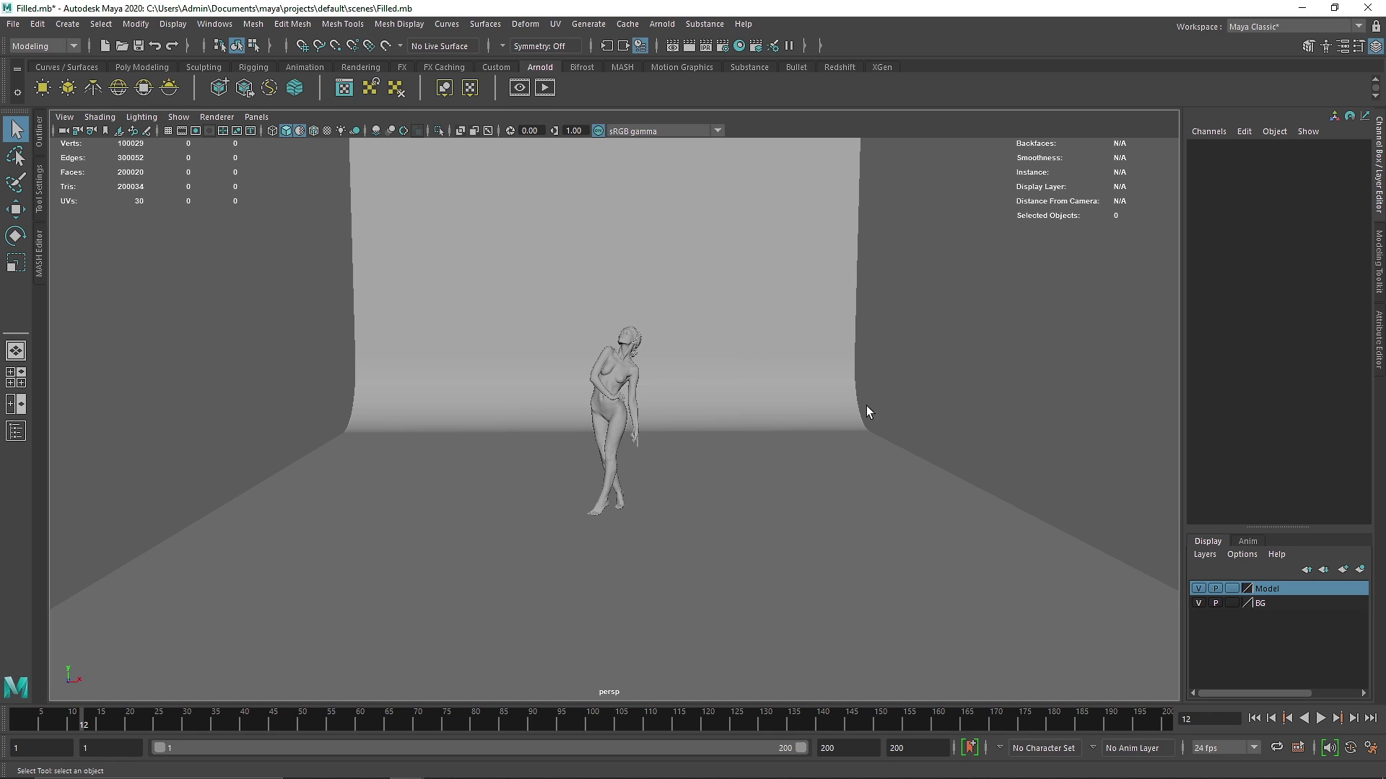
Examine the figure and curved backdrop in the perspective view, along with the scene's object list.
left_click(630, 370)
left_click_drag(733, 389, 368, 300, "alt")
left_click(368, 300)
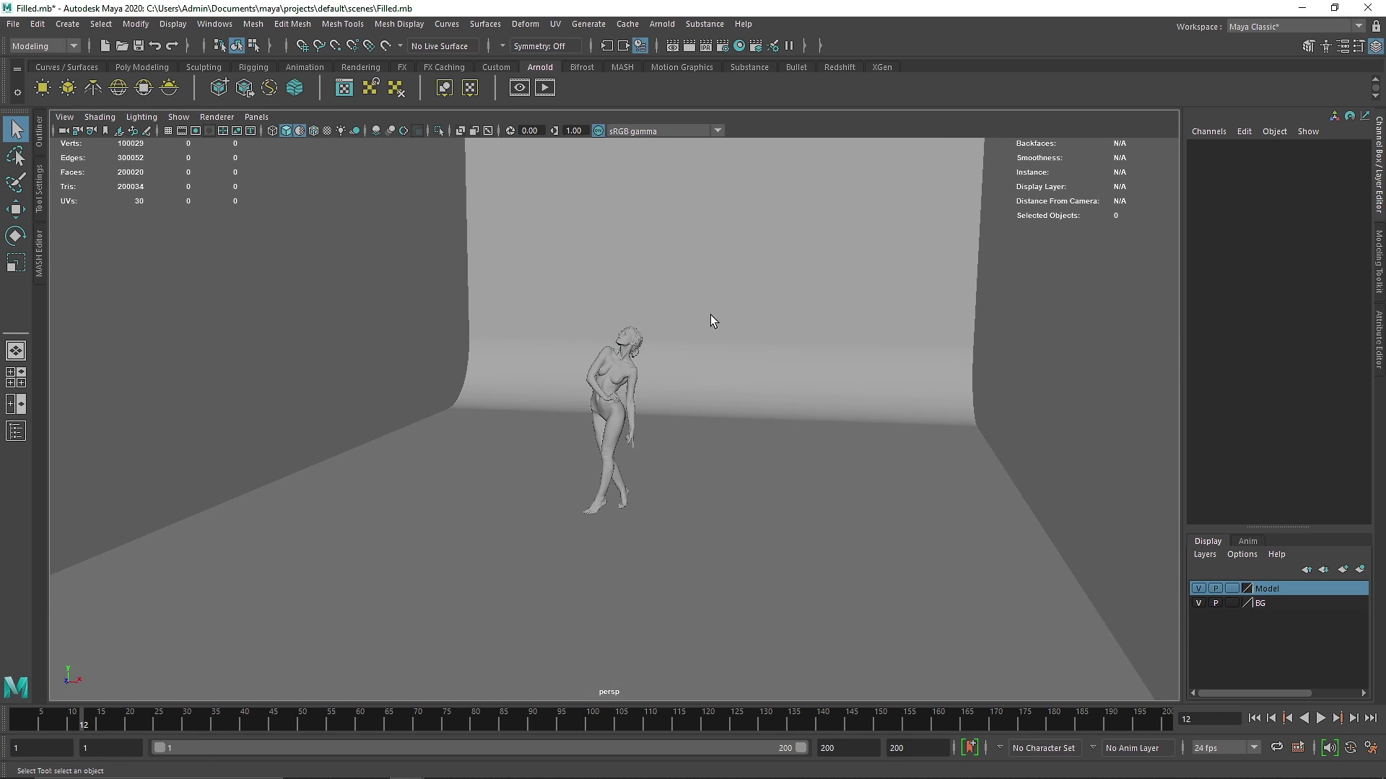
left_click(711, 315)
left_click(38, 132)
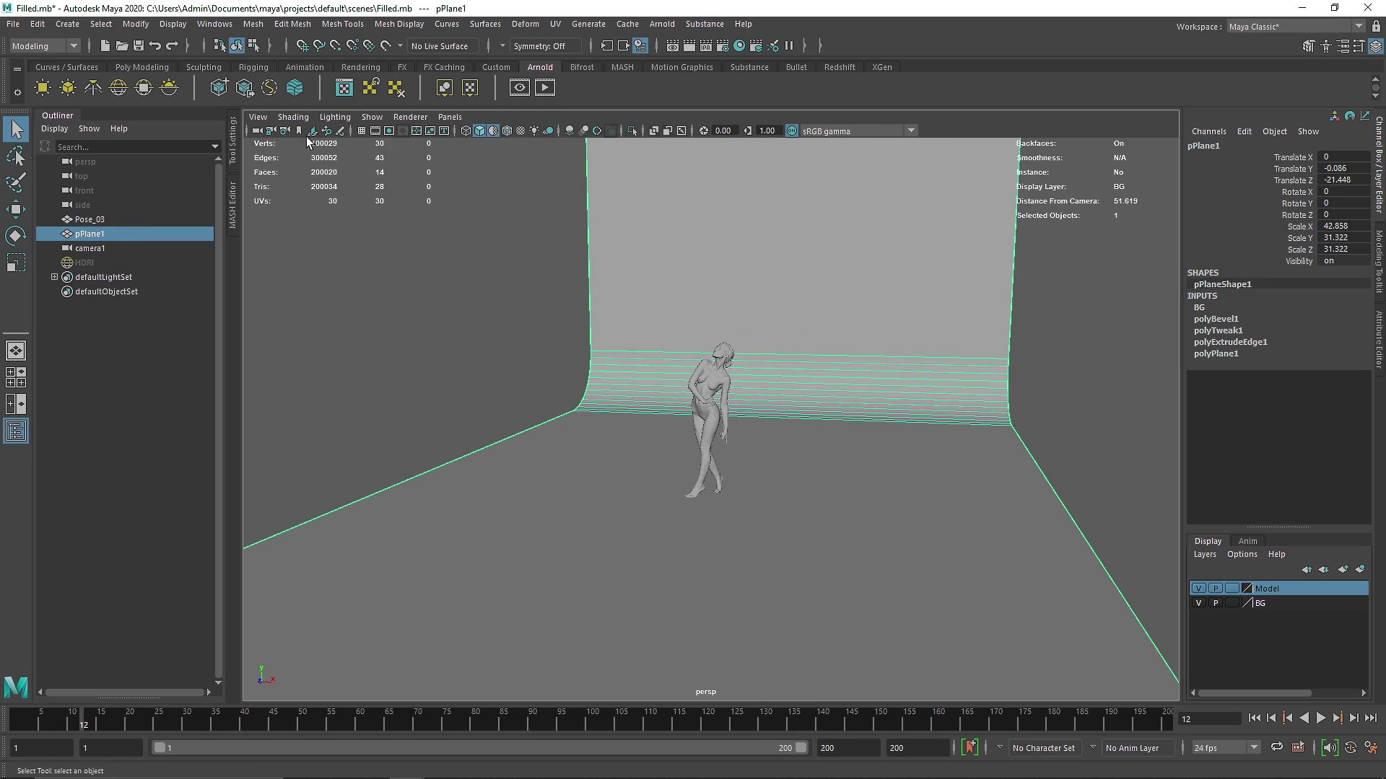
left_click(449, 117)
left_click(614, 146)
key("space")
left_click_drag(555, 222, 496, 232)
left_click(111, 260)
left_click(358, 226)
mouse_move(697, 348)
left_mouse_down("alt")
mouse_move(669, 349)
mouse_move(722, 354)
left_mouse_up("alt")
left_click(16, 430)
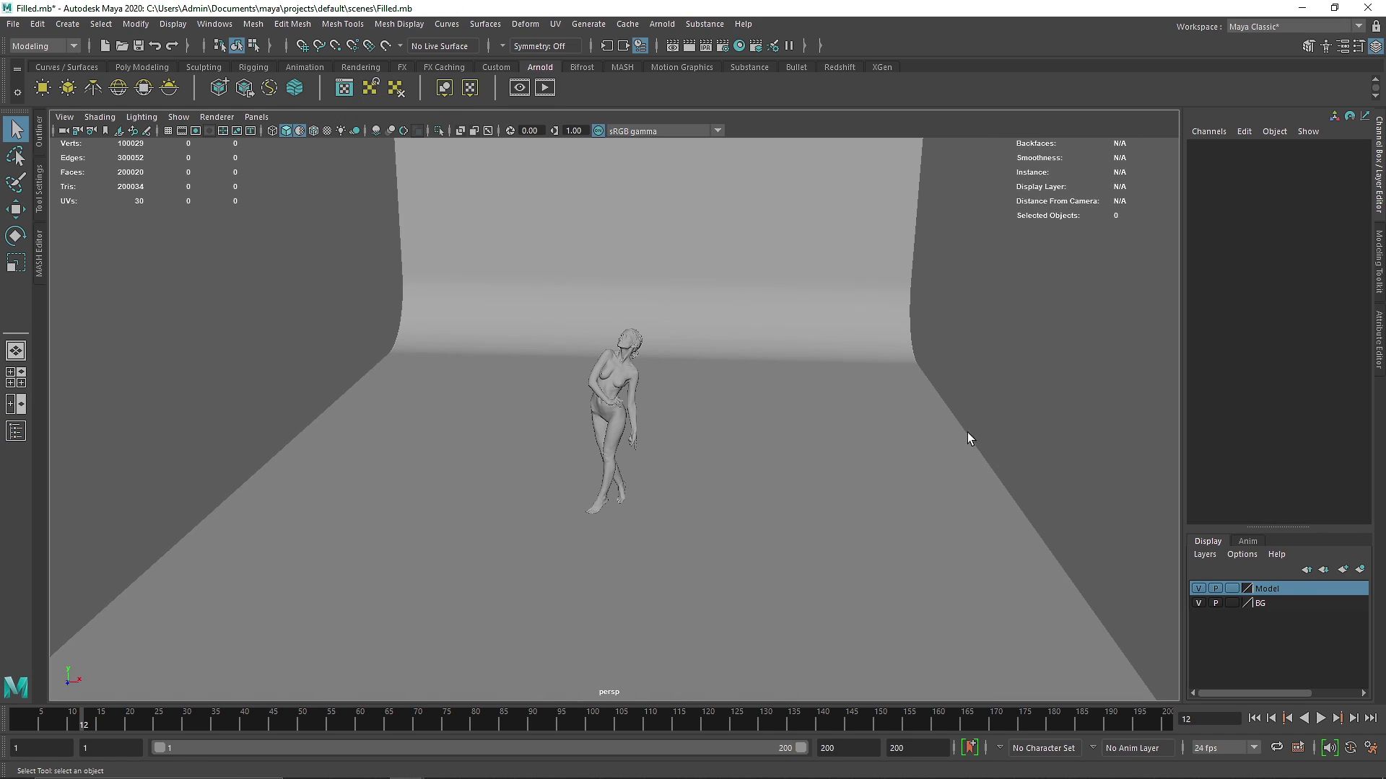
scroll(590, 367, "up", 3)
left_click_drag(615, 361, 561, 292, "alt")
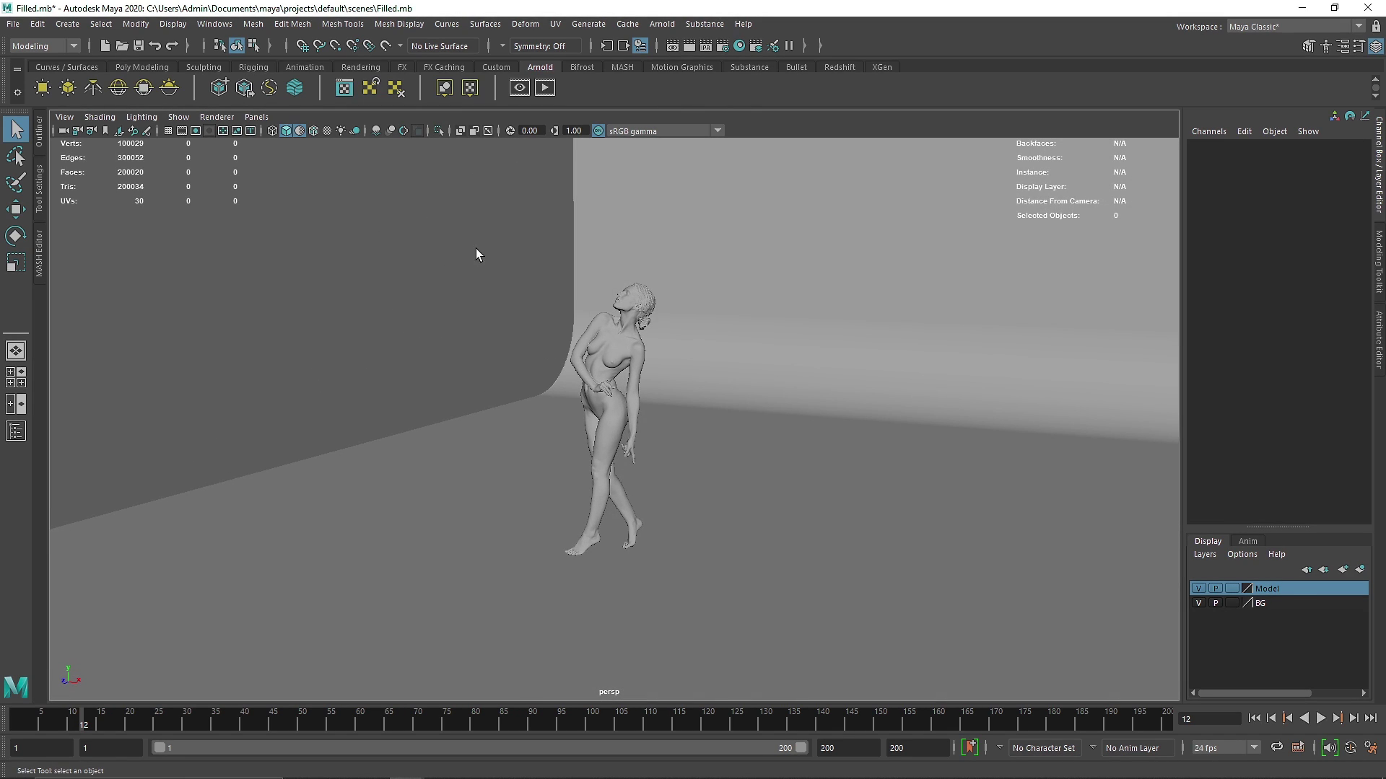
Hide the Model display layer and create a polygon sphere at the origin.
left_click(1198, 589)
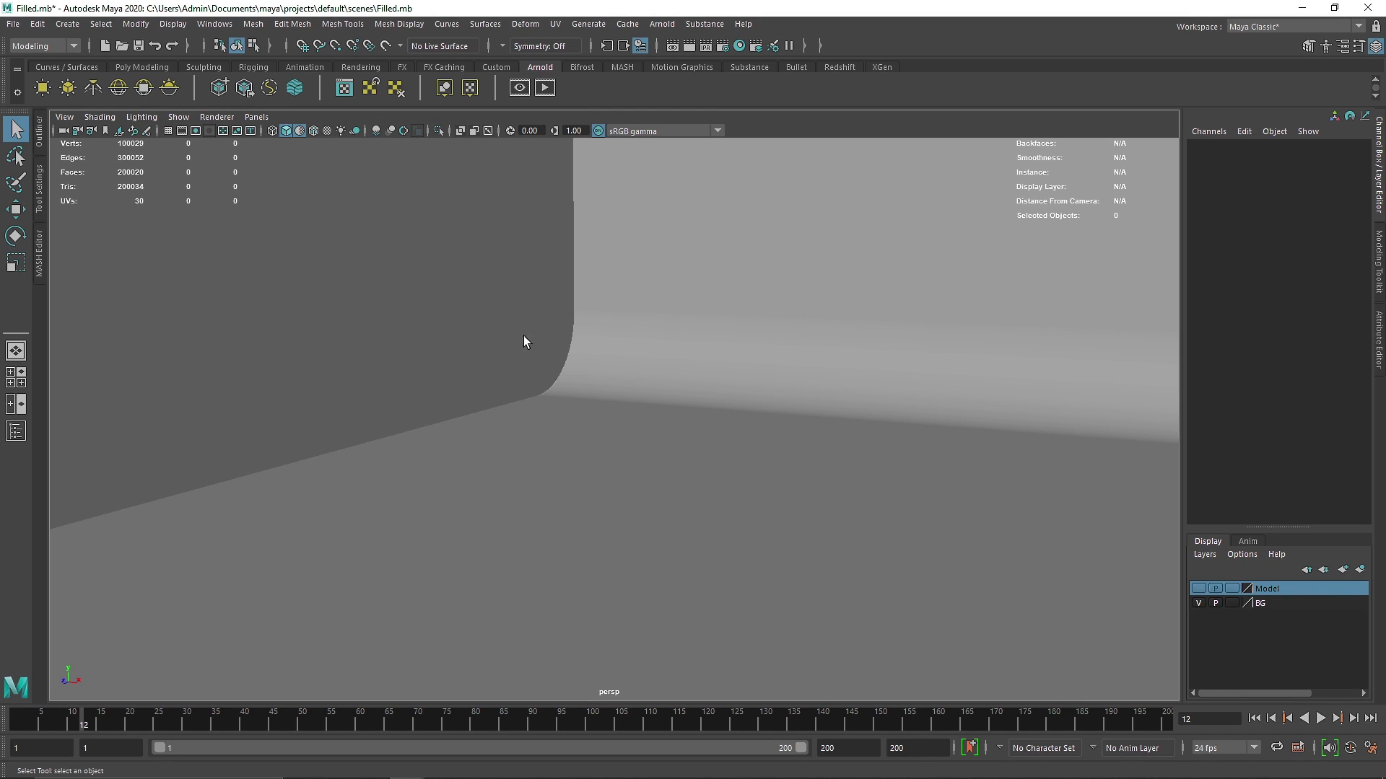
left_click(141, 67)
left_click(42, 87)
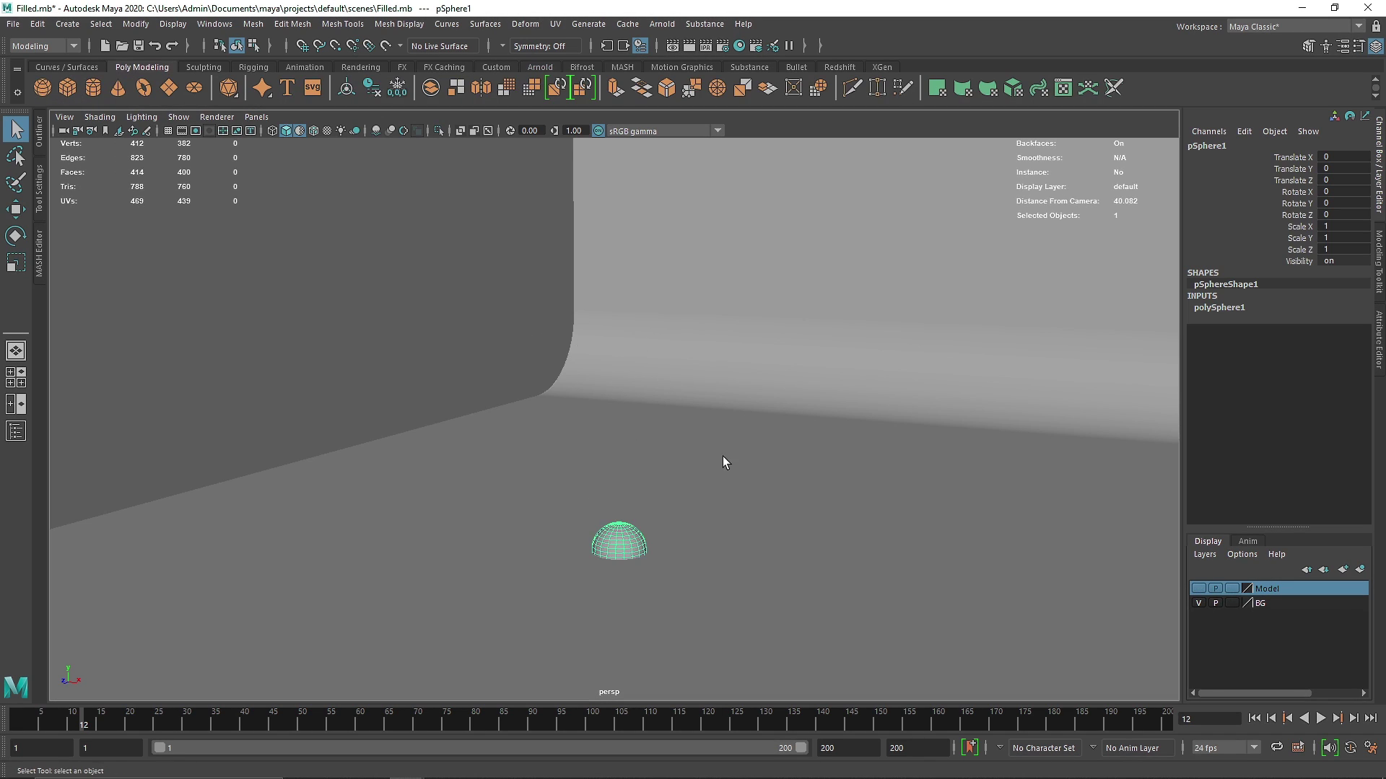
Scale the sphere uniformly to about 4.57 and raise it to about 6.5 on the Y axis.
left_click_drag(719, 456, 629, 361, "alt")
key("w")
key("r")
left_click_drag(619, 408, 837, 422)
key("w")
left_click_drag(619, 355, 621, 311)
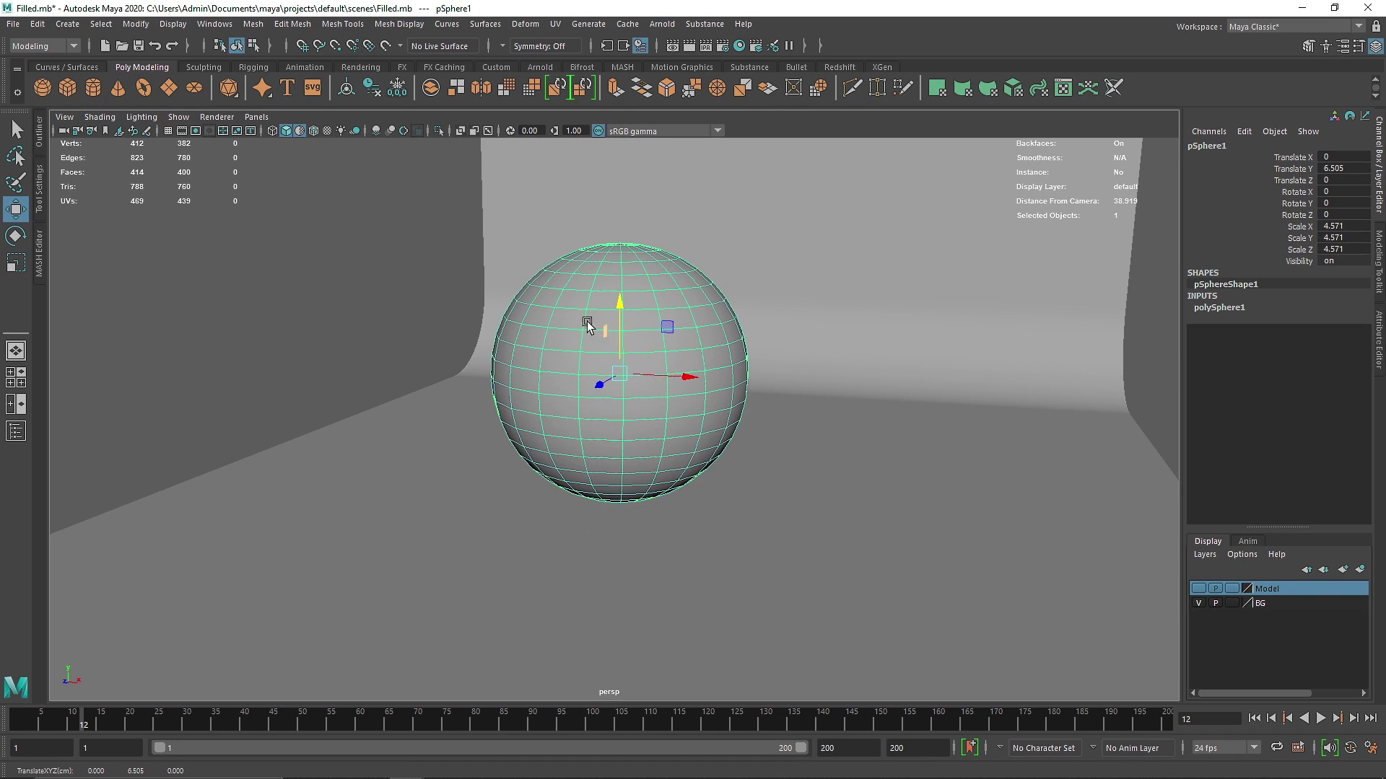
Set the sphere's axis and height subdivisions to 40 each, keeping the sphere selected.
right_click_drag(335, 288, 631, 361, "alt")
left_click(1219, 307)
left_click(1346, 330)
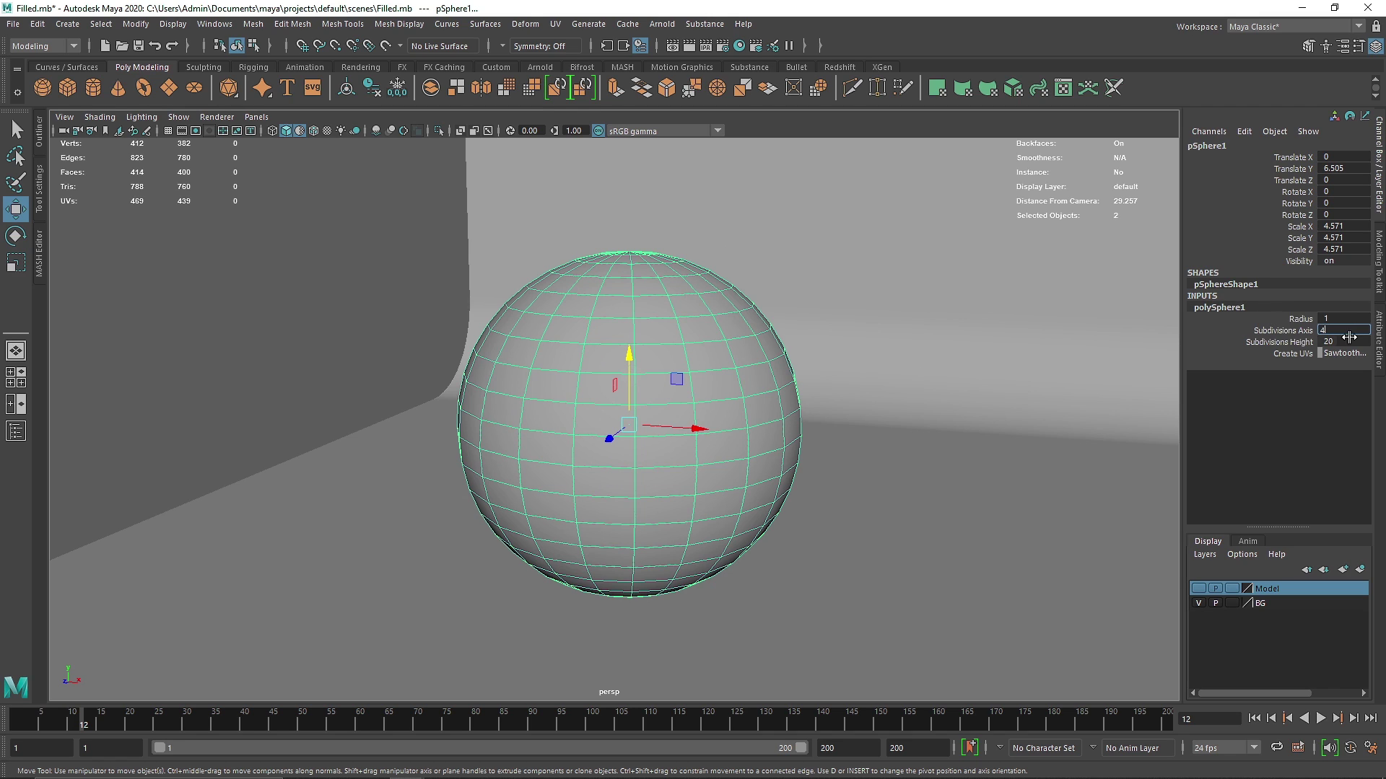
type("40")
left_click(1355, 342)
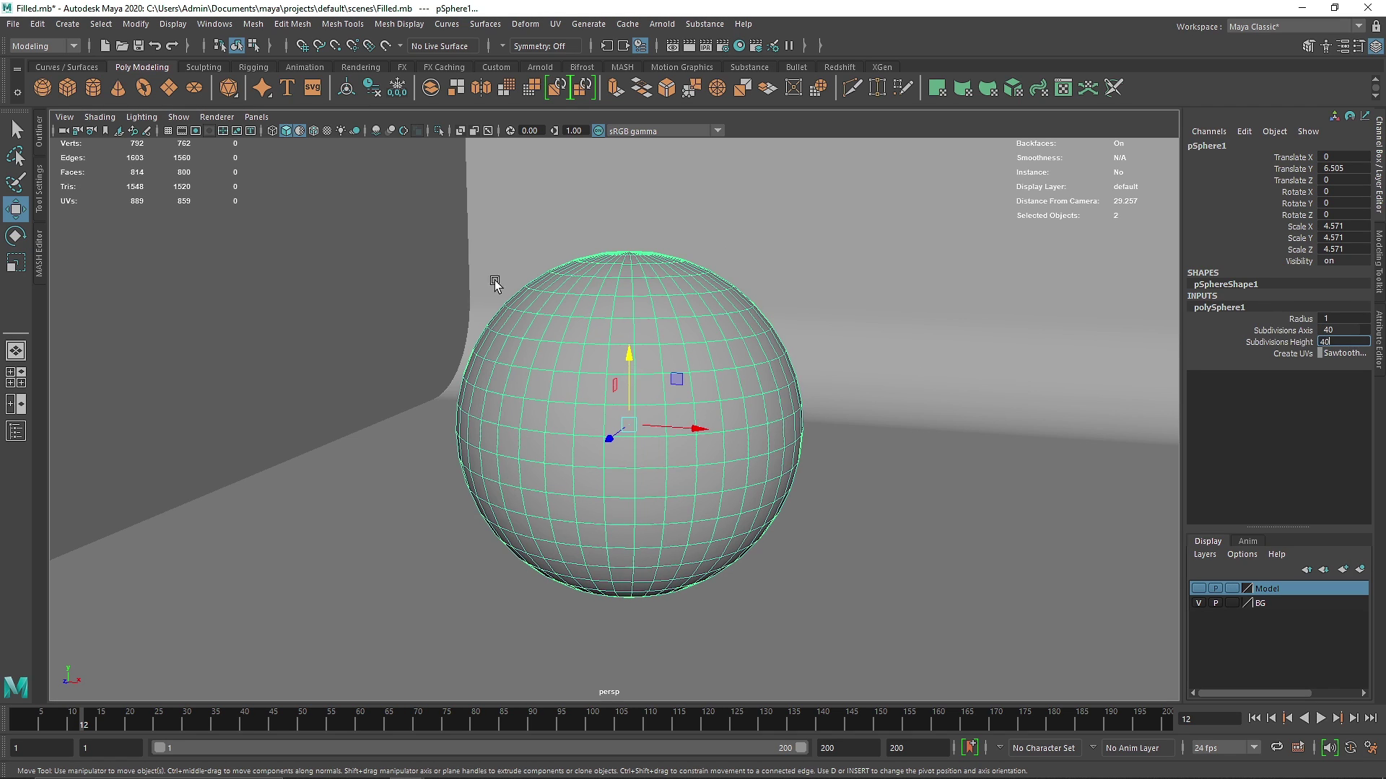
left_click(333, 285)
left_click(588, 352)
Switch to the FX menu set and review the nParticles Fill Object options for the sphere.
left_click(29, 47)
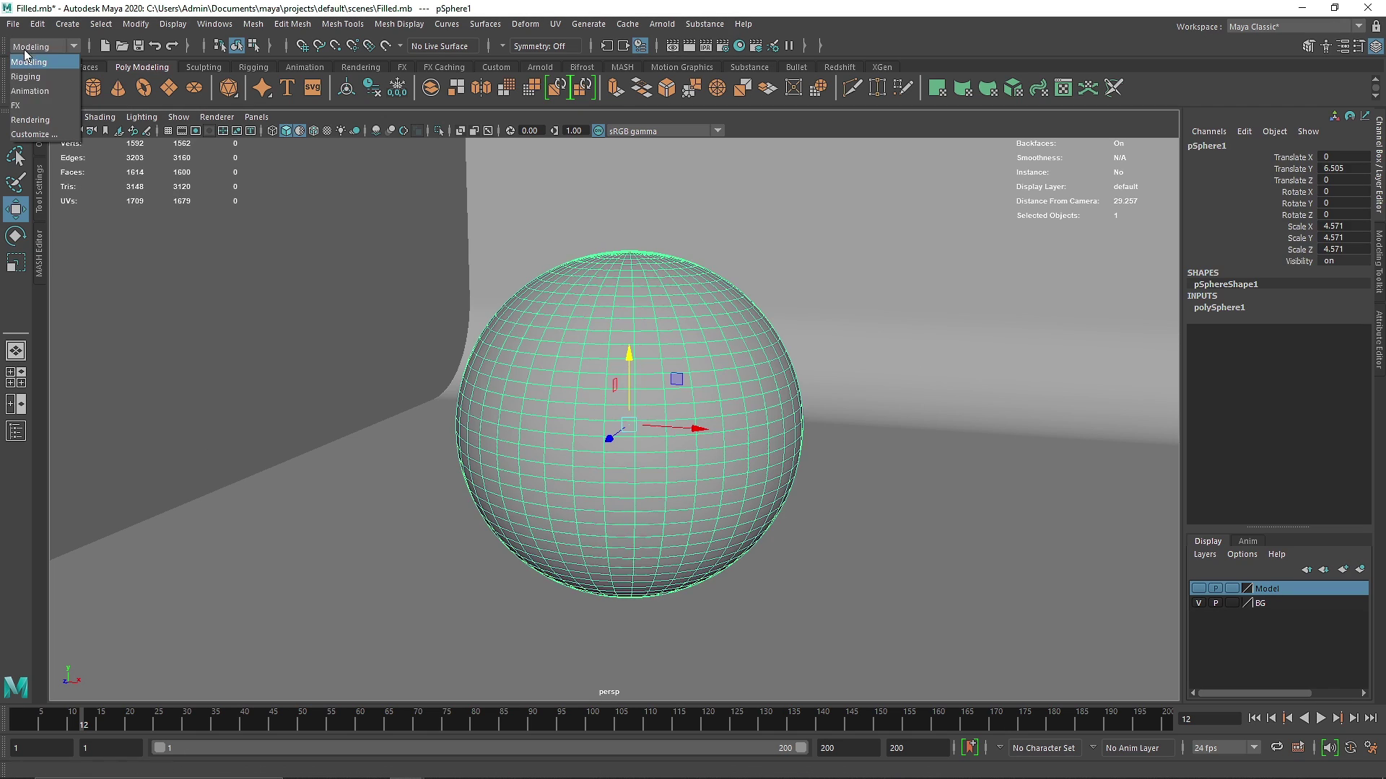
left_click(33, 105)
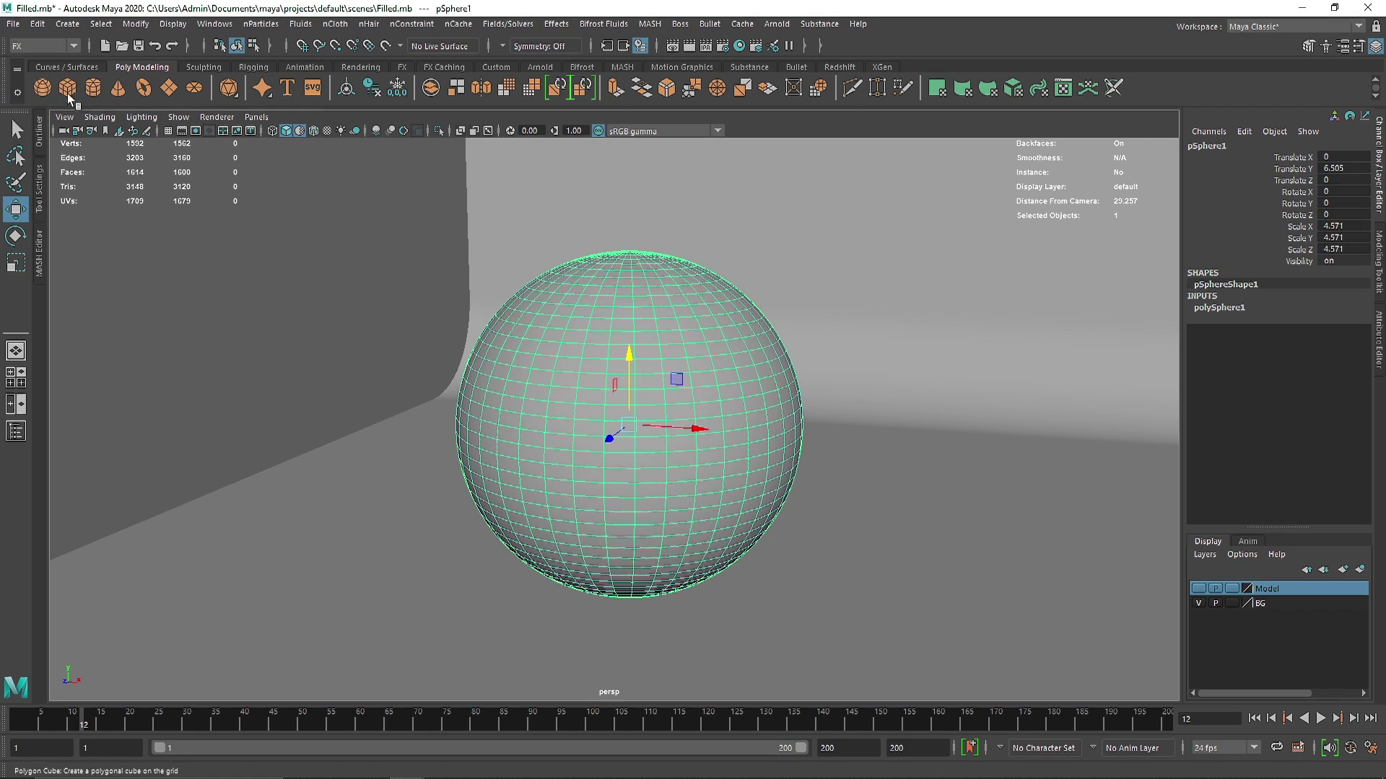
left_click(274, 29)
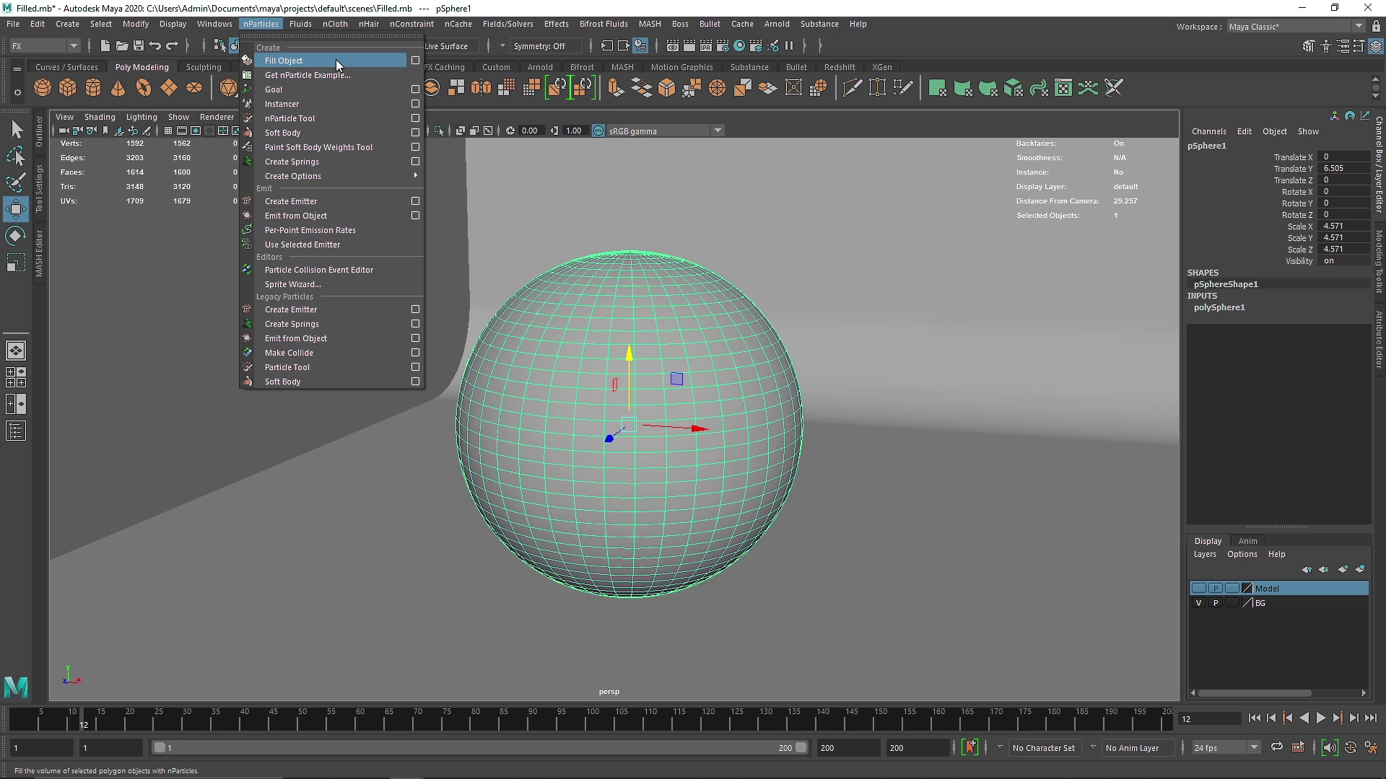
left_click(415, 61)
left_click_drag(951, 216, 986, 213)
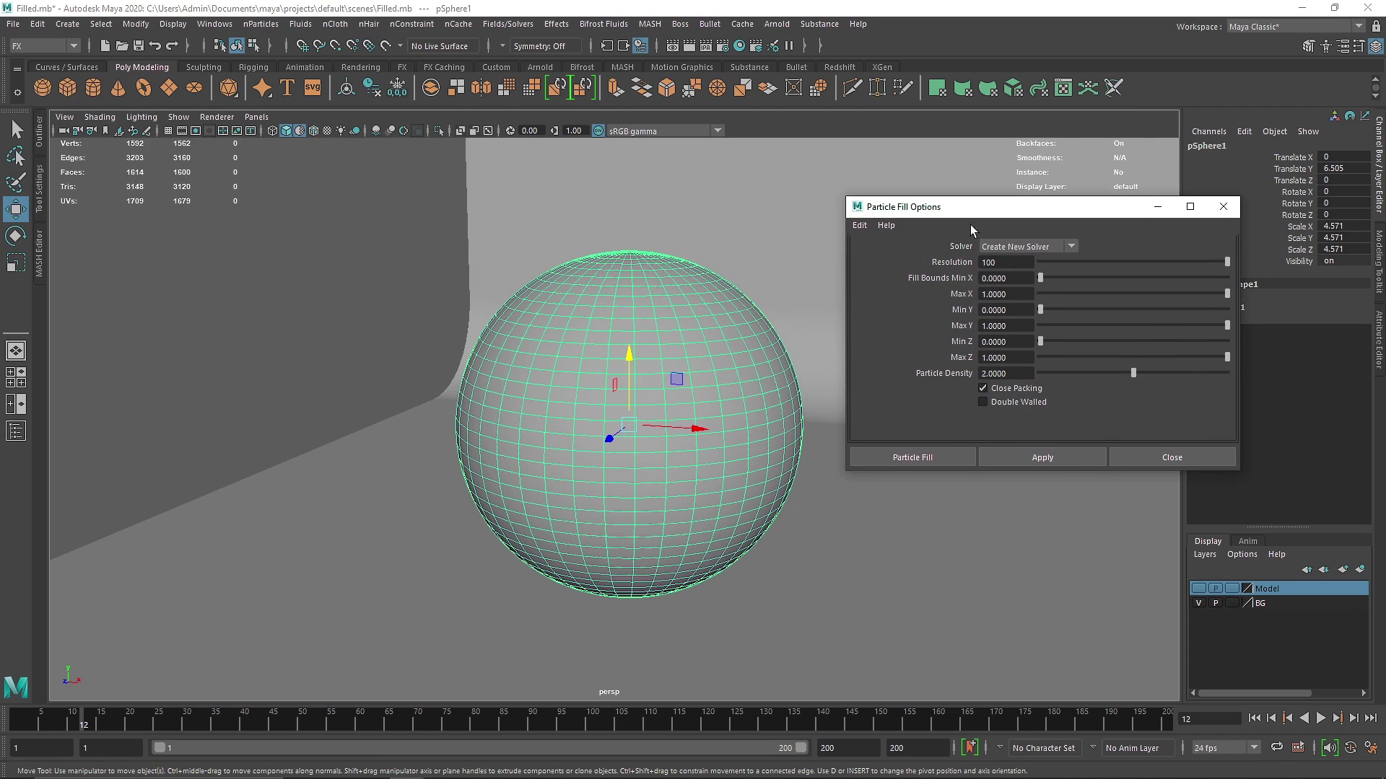
left_click(1162, 454)
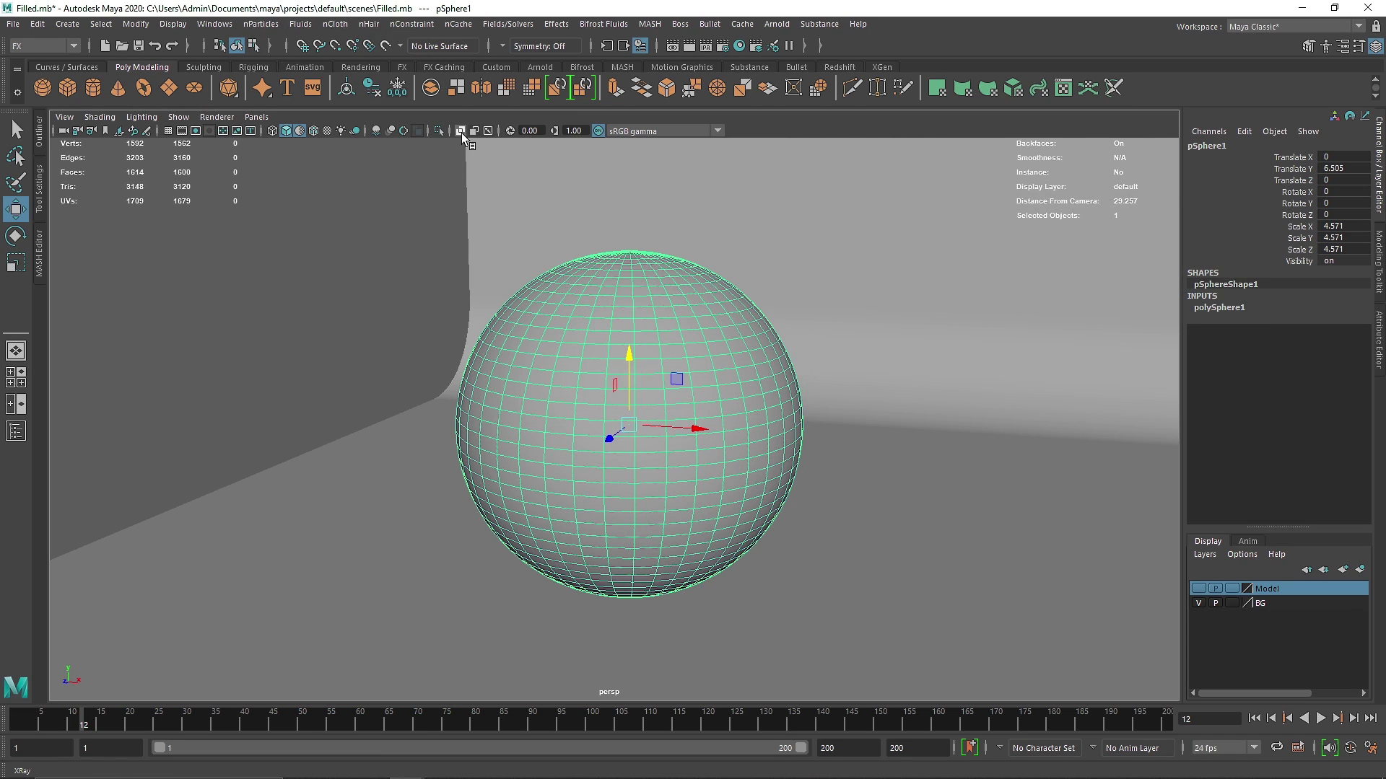
Turn on X-Ray display in the viewport and inspect the inside of the sphere.
left_click(461, 133)
left_click(538, 260)
left_click_drag(609, 320, 523, 287, "alt")
right_click_drag(523, 287, 595, 318, "alt")
middle_click_drag(664, 342, 575, 311, "alt")
left_click(441, 210)
Reopen the nParticles Fill Object options for the sphere and reset them to their defaults.
left_click(335, 24)
mouse_move(271, 26)
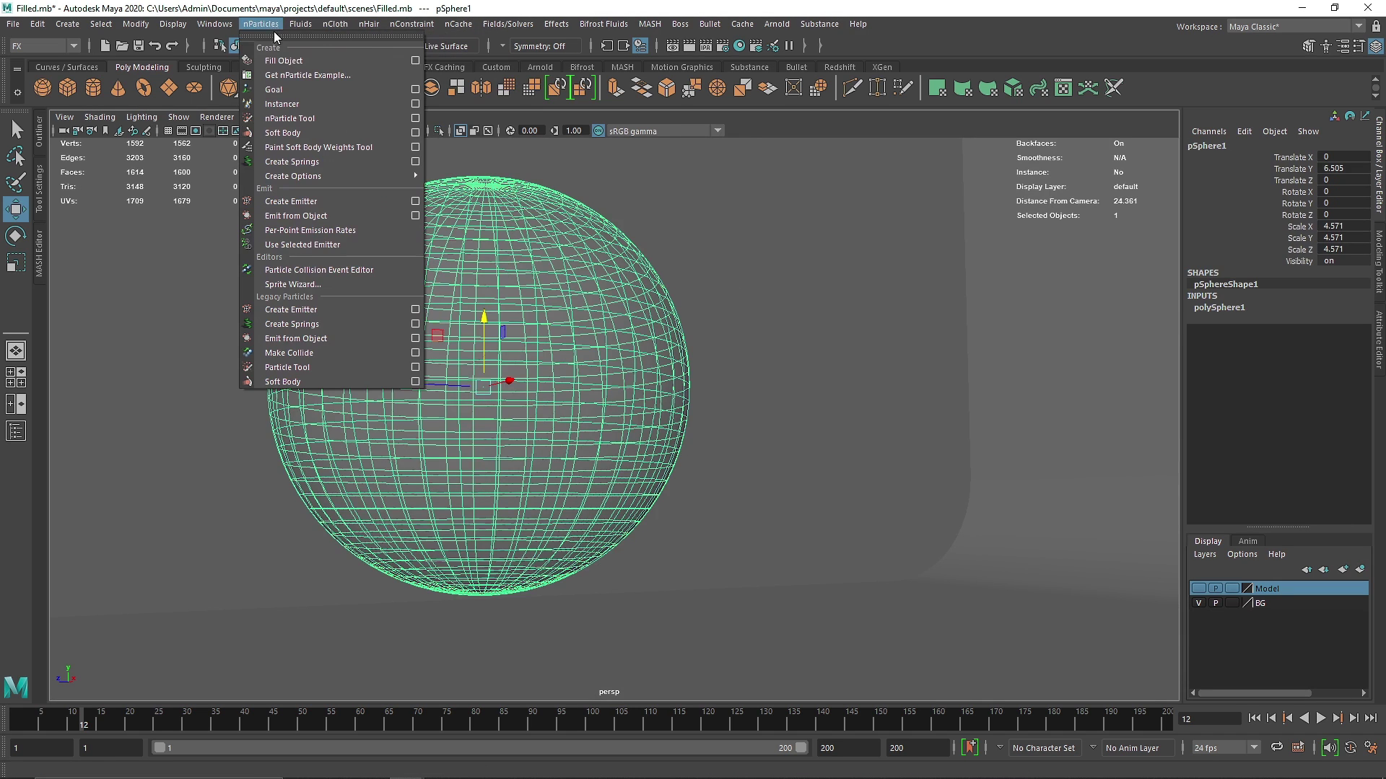
left_click(415, 60)
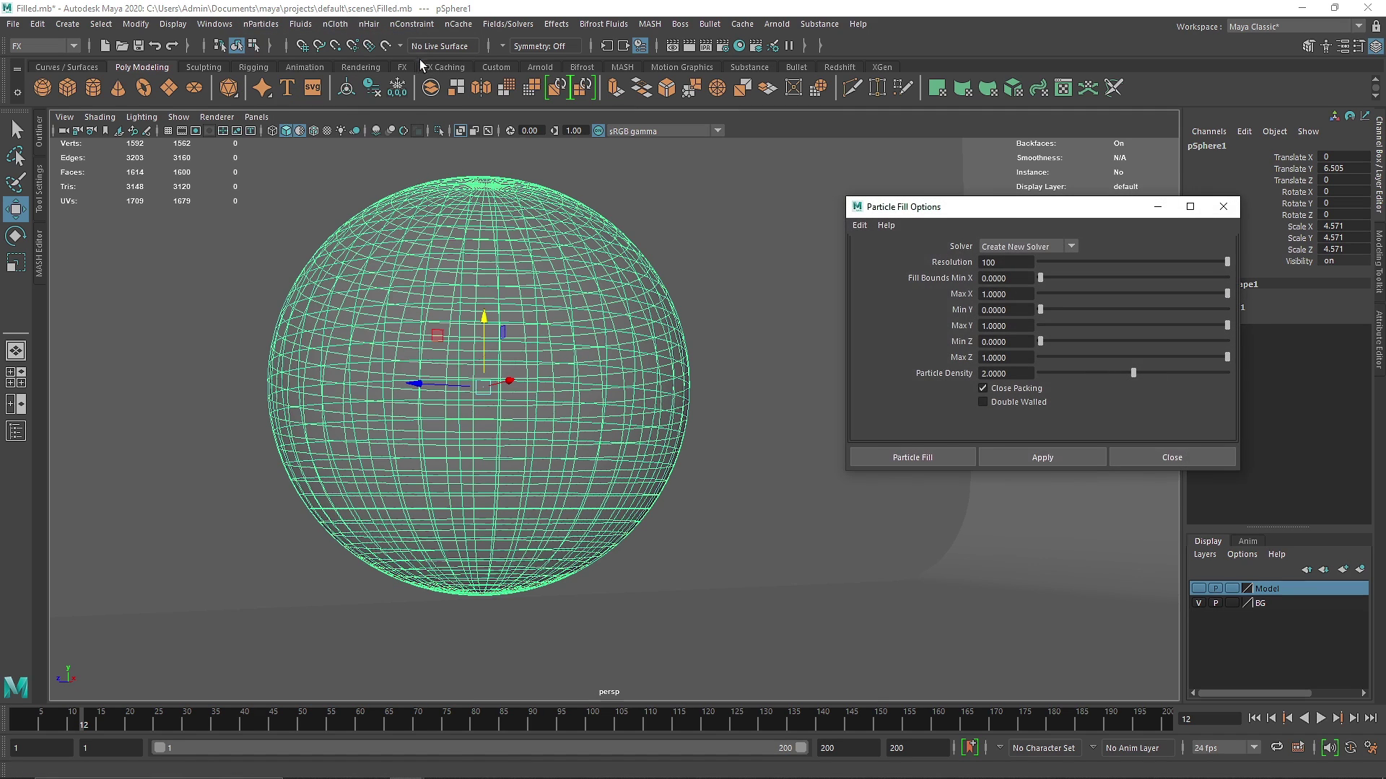
left_click_drag(1014, 218, 1008, 198)
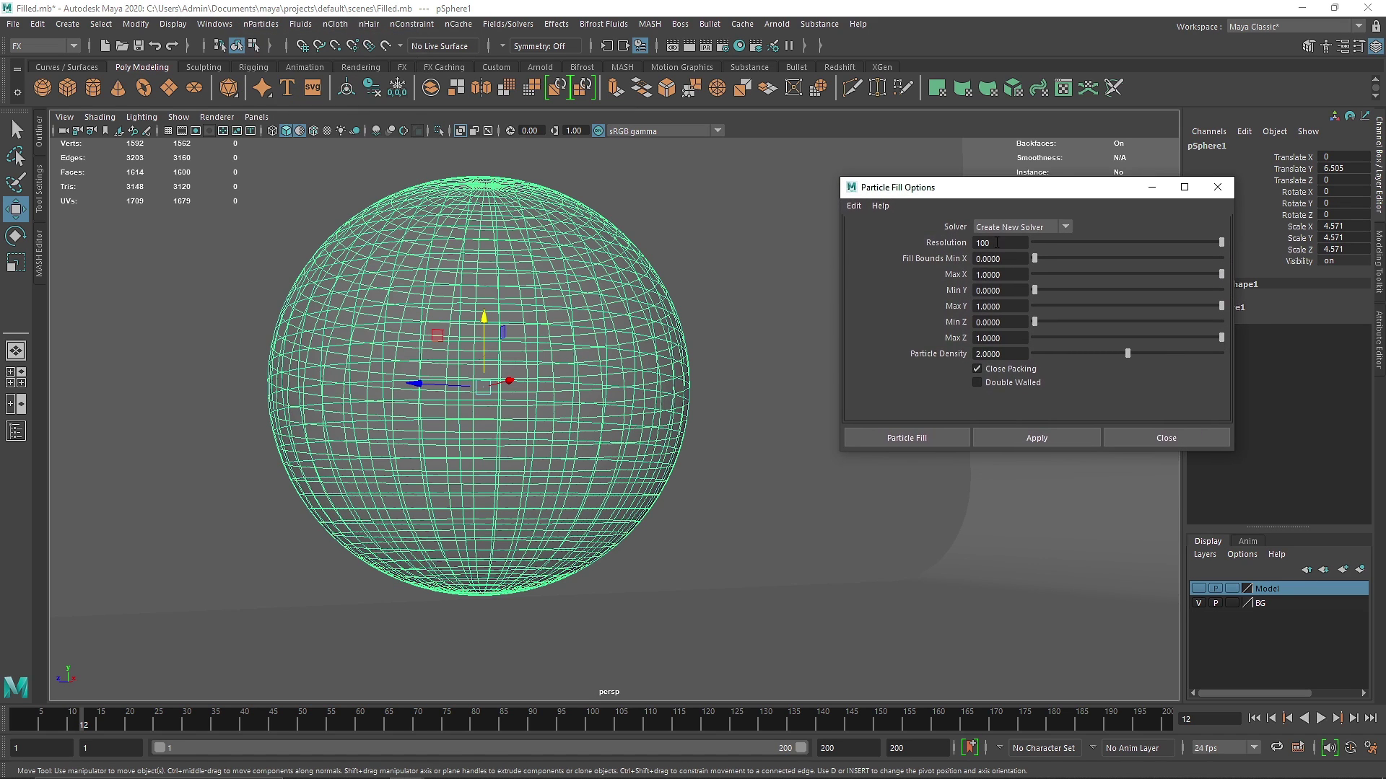
left_click(855, 207)
left_click(872, 235)
Set the particle fill resolution to 20 and the particle density to 2.
double_click(1008, 244)
left_click(990, 354)
left_click(983, 244)
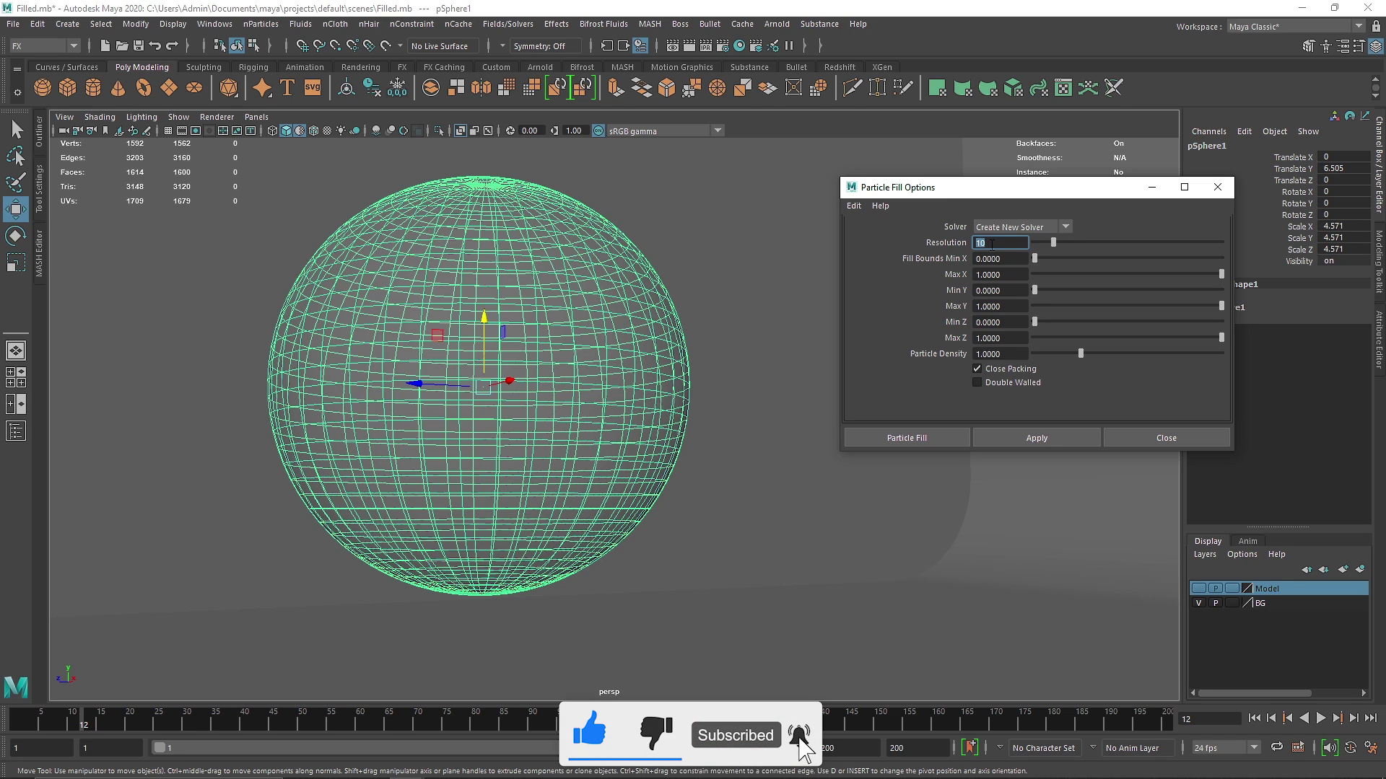
left_click_drag(1004, 353, 969, 346)
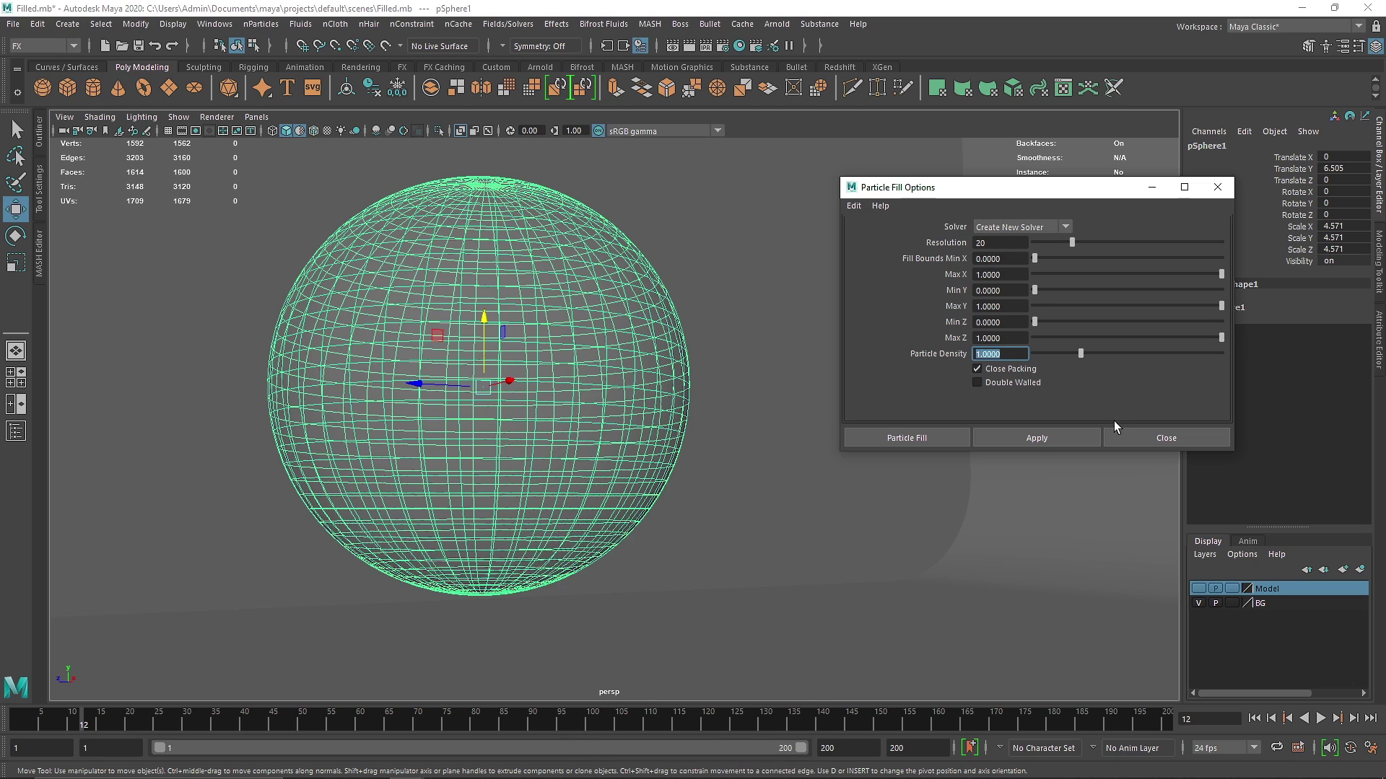
type("2")
left_click(1009, 341)
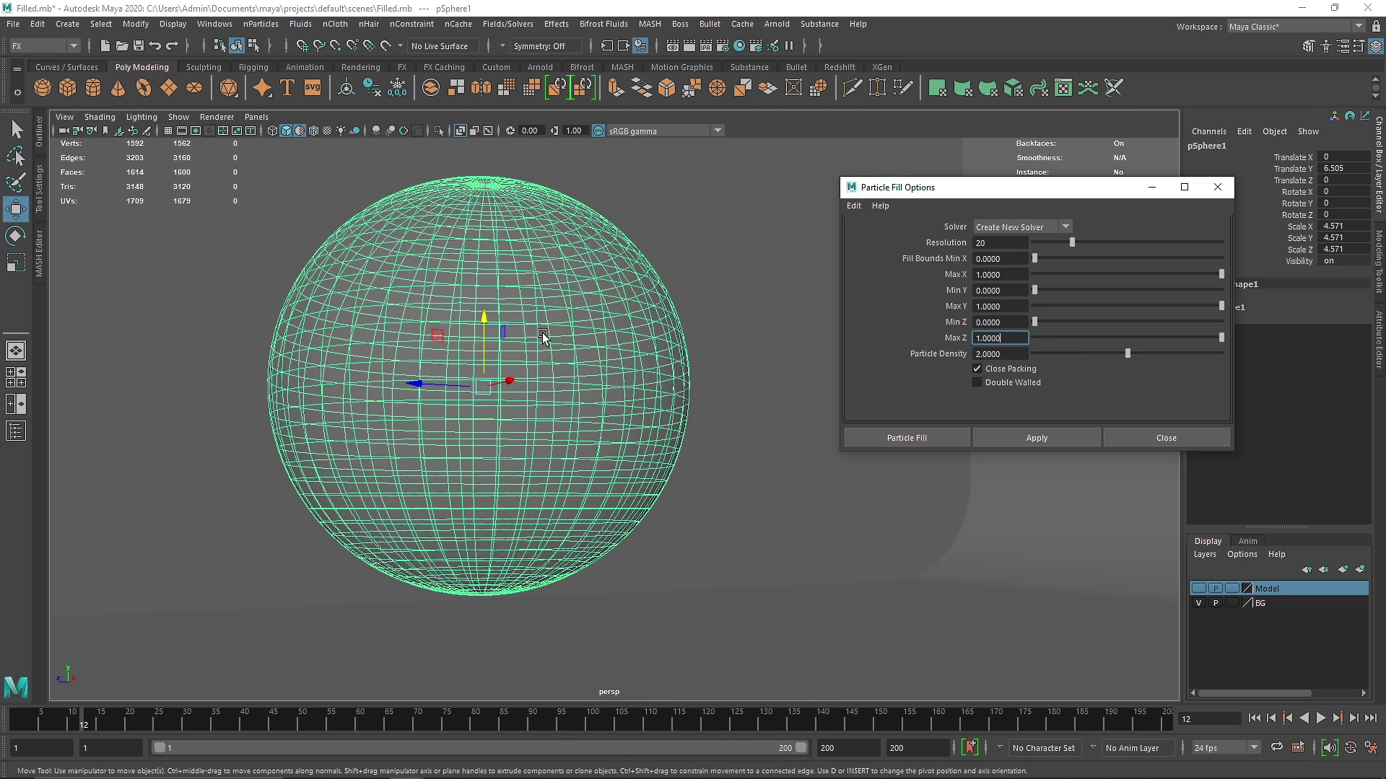
Fill the sphere with nParticles using the current options and close the options window.
left_click(1042, 435)
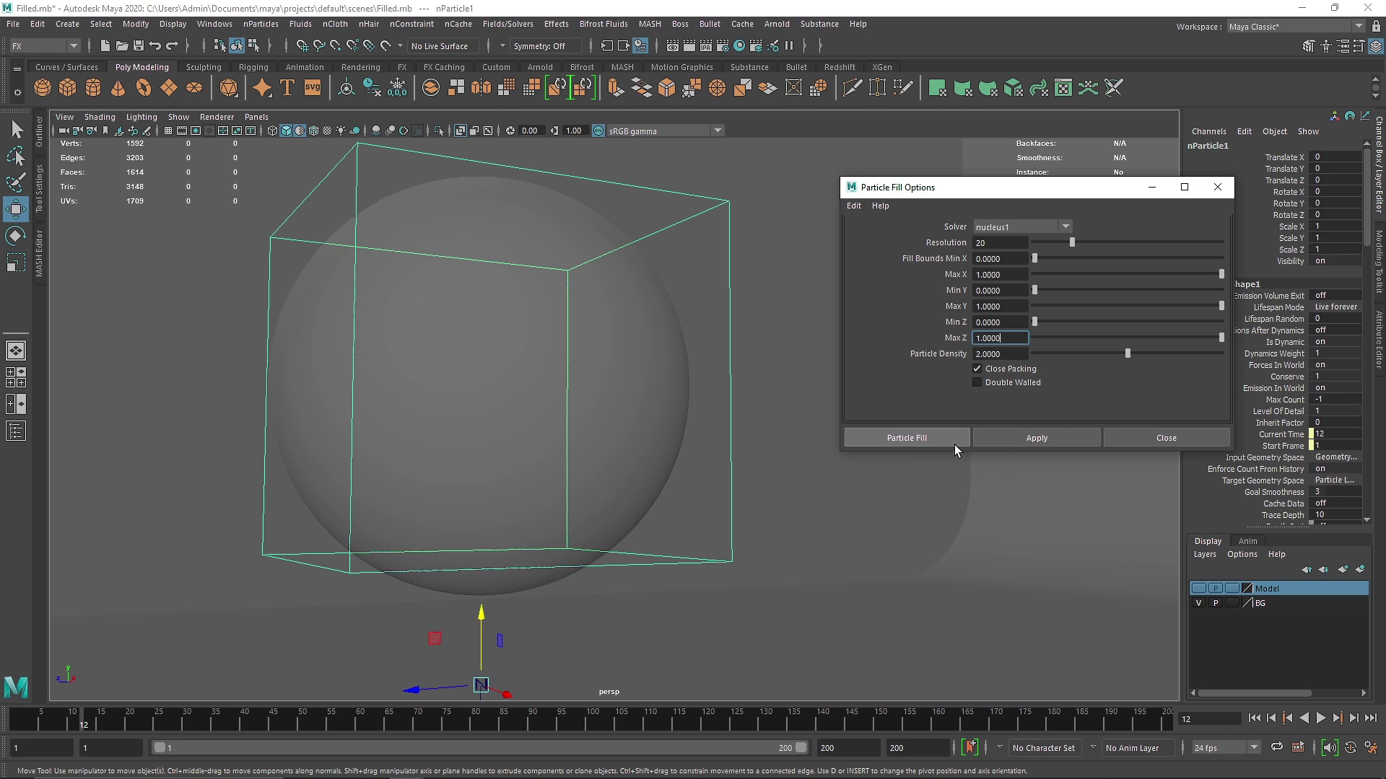
left_click(1133, 436)
left_click_drag(1133, 436, 630, 396, "alt")
Set the Particle Render Type of the nParticle shape to Spheres in its Shading attributes.
left_click(1379, 354)
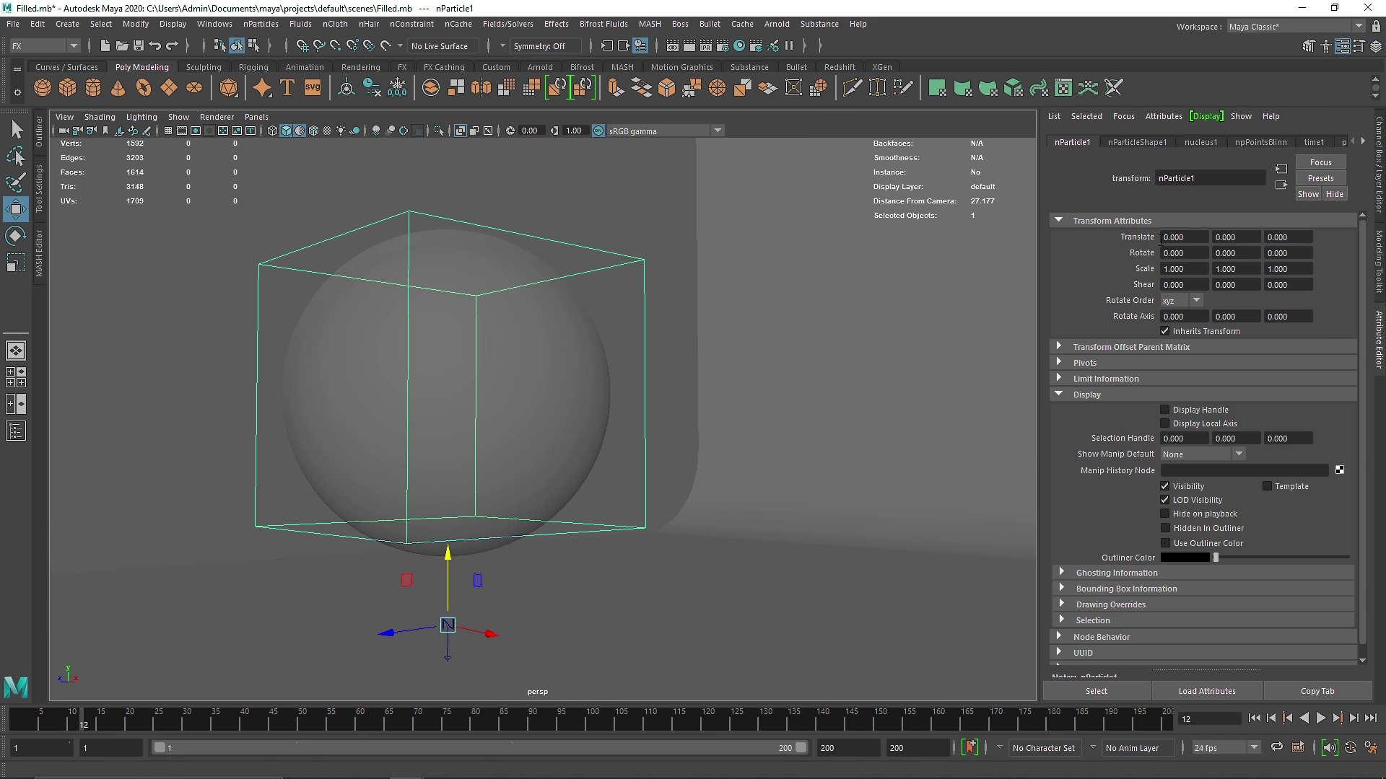
left_click(1200, 142)
left_click(1261, 142)
left_click(1136, 142)
mouse_move(659, 352)
left_mouse_down("alt")
mouse_move(669, 365)
mouse_move(633, 357)
left_mouse_up("alt")
left_click(1090, 425)
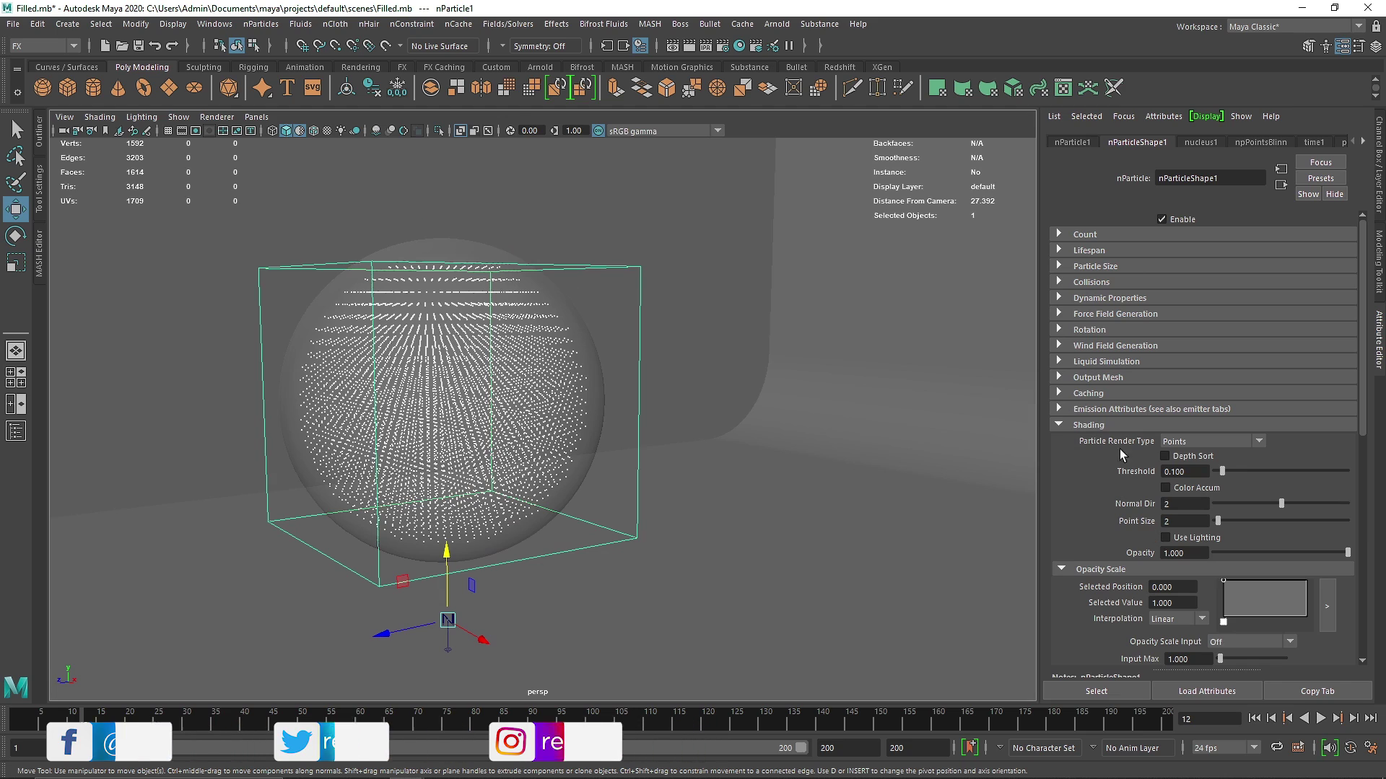
left_click(1199, 442)
left_click(1176, 514)
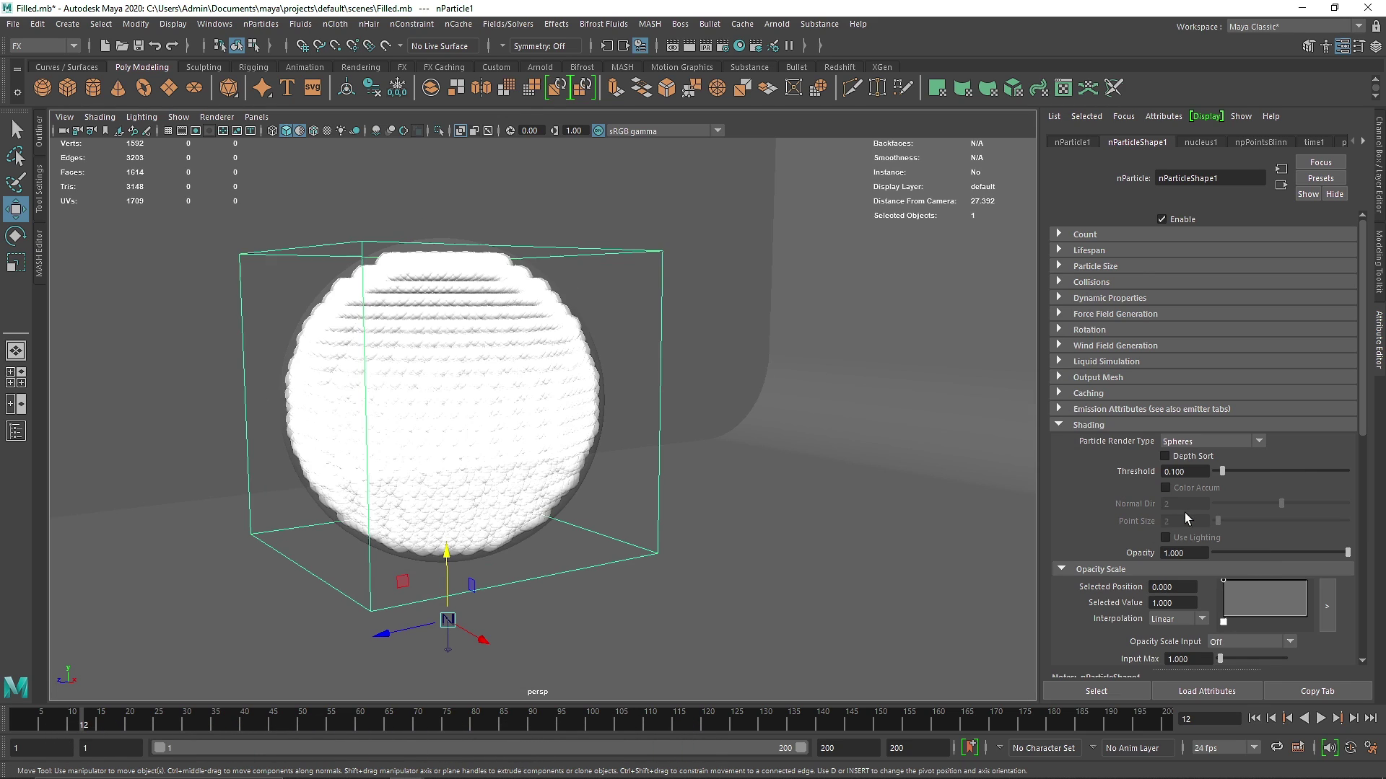
right_click_drag(425, 282, 578, 318, "alt")
left_click_drag(578, 318, 548, 311, "alt")
Set the nParticle radius to 0.2 in the Particle Size attributes.
left_click(1097, 266)
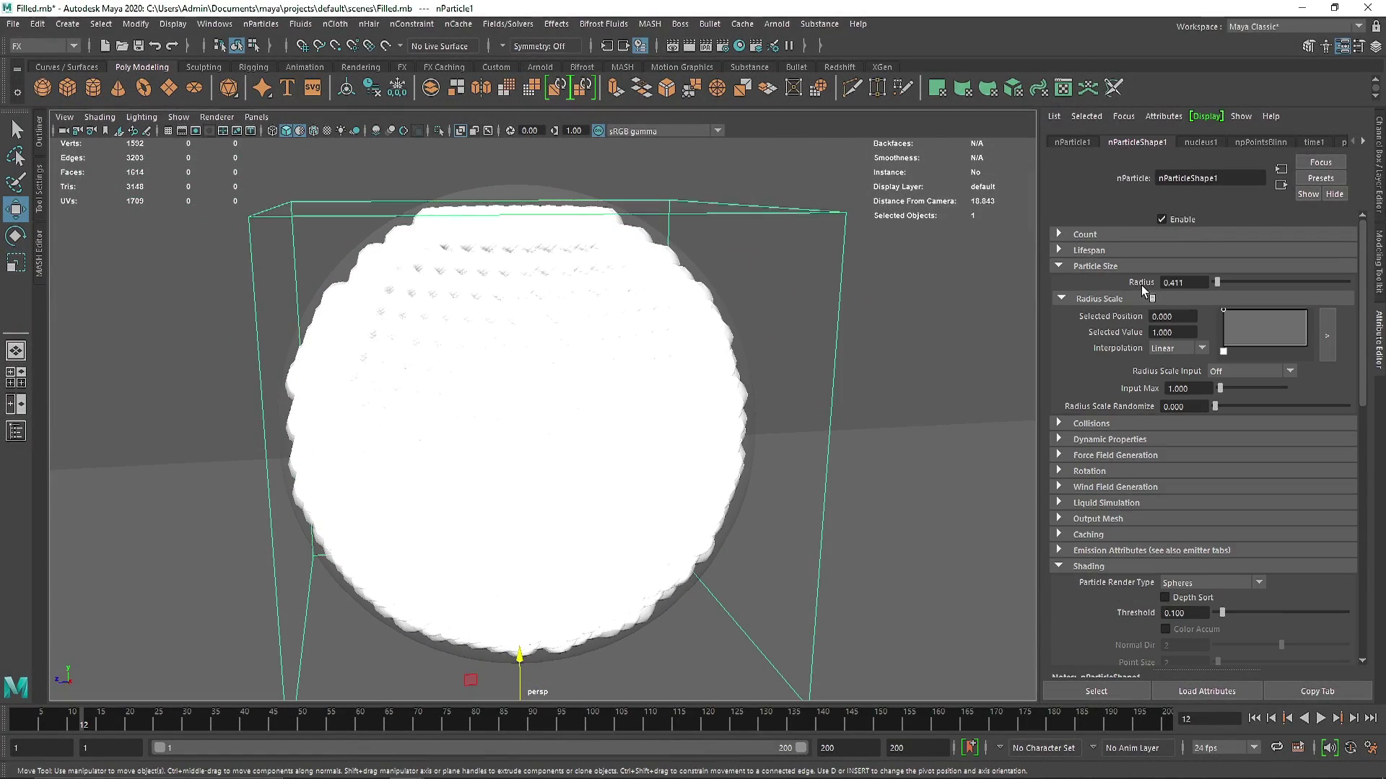
double_click(1184, 282)
type("0.2")
key("Return")
left_click_drag(556, 272, 609, 309, "alt")
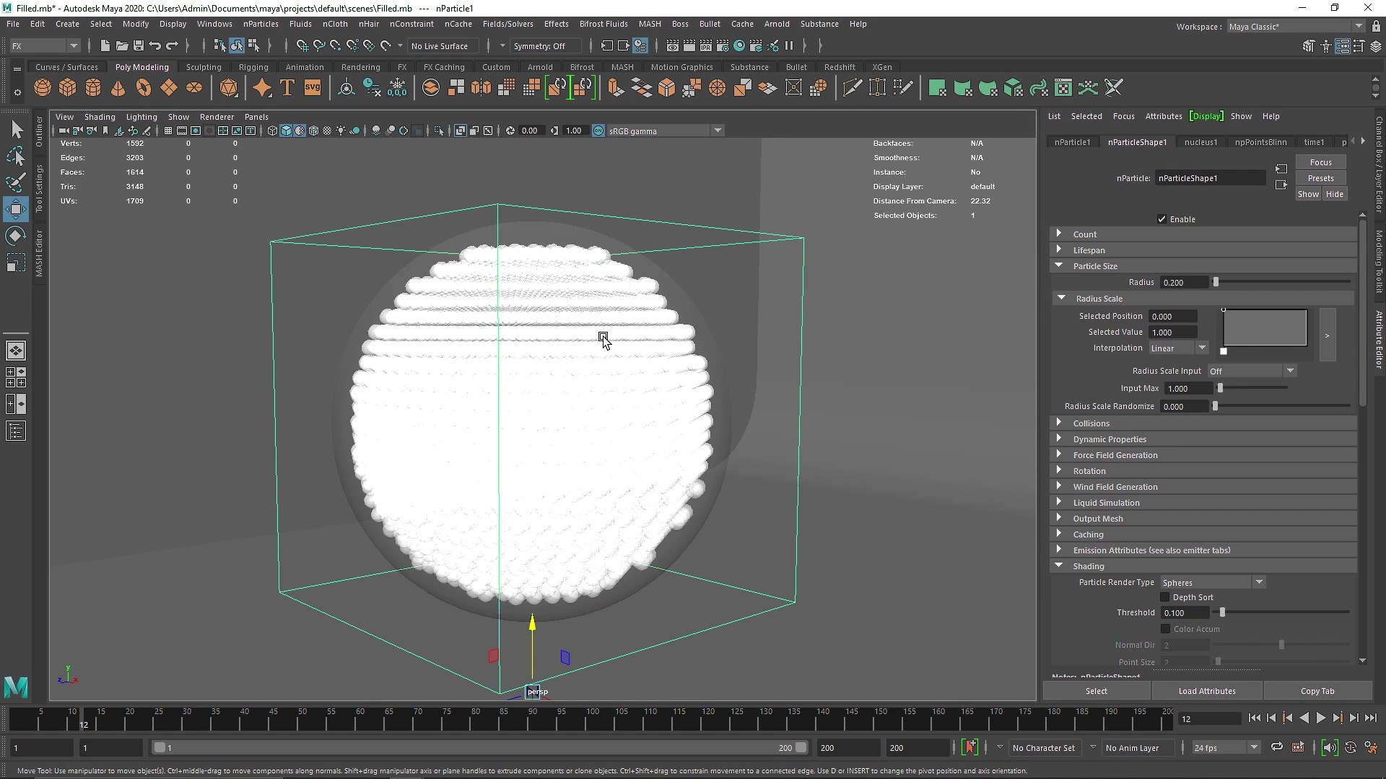
Make the surrounding polygon sphere a passive nCloth collider for the particles.
left_click(713, 371)
left_click(335, 23)
left_click(364, 62)
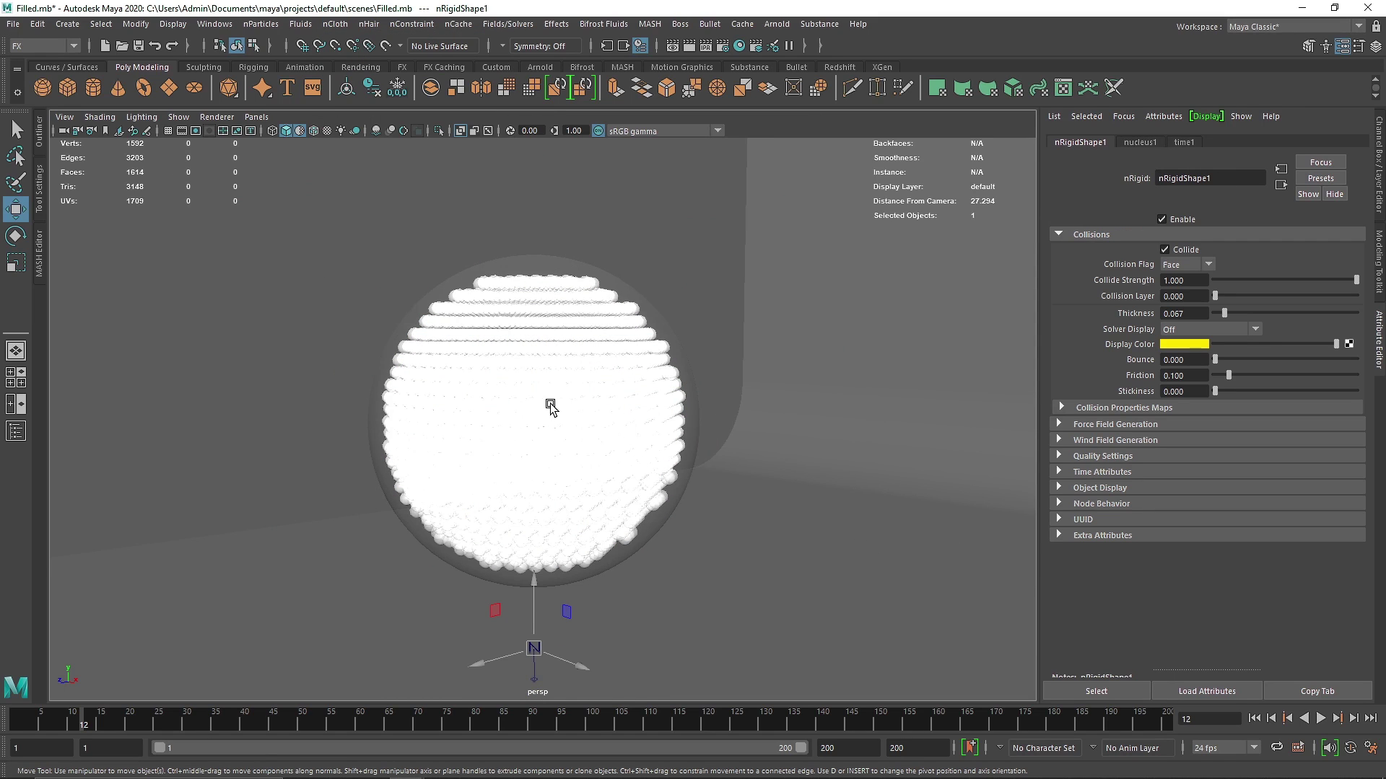
Check the nucleus gravity settings and play the simulation to inspect how the particles fall inside the sphere.
left_click(1141, 142)
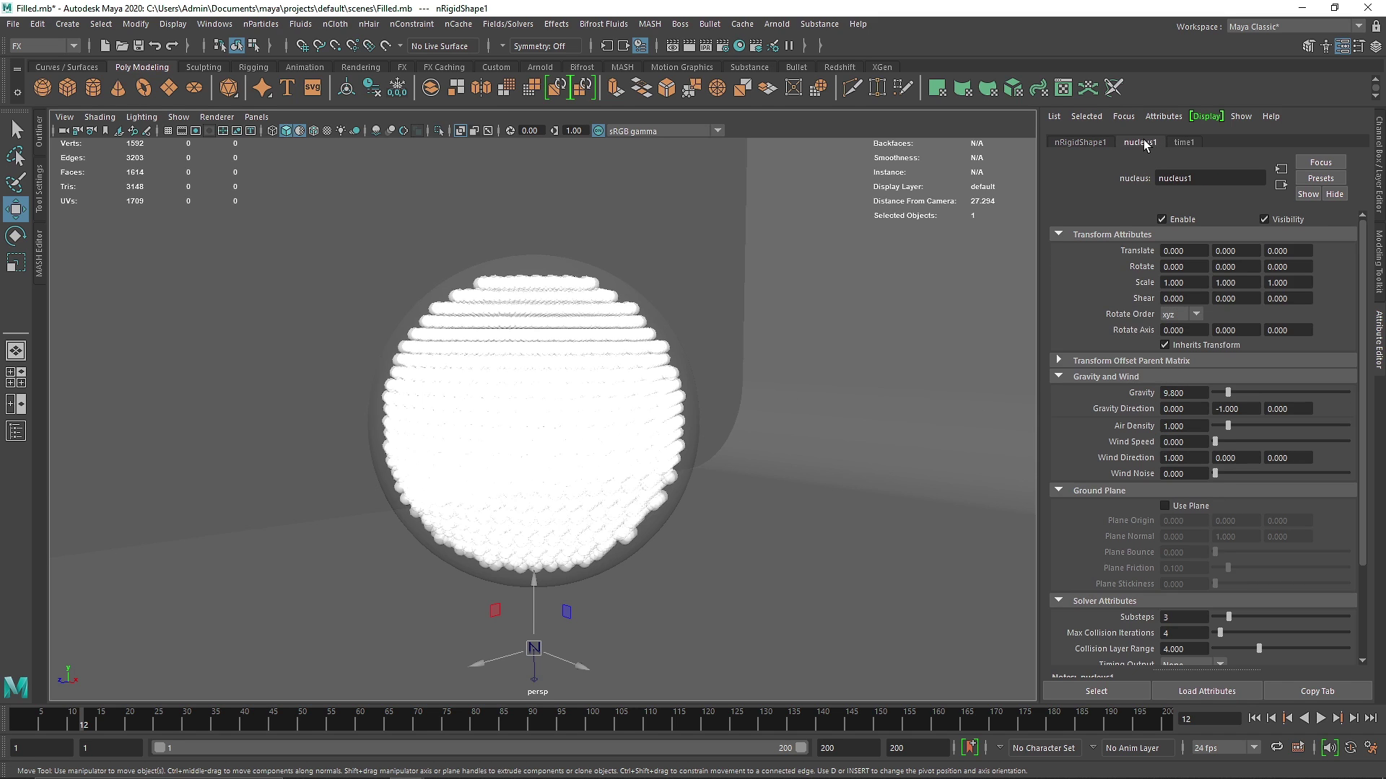
left_click(1199, 390)
left_click(1321, 719)
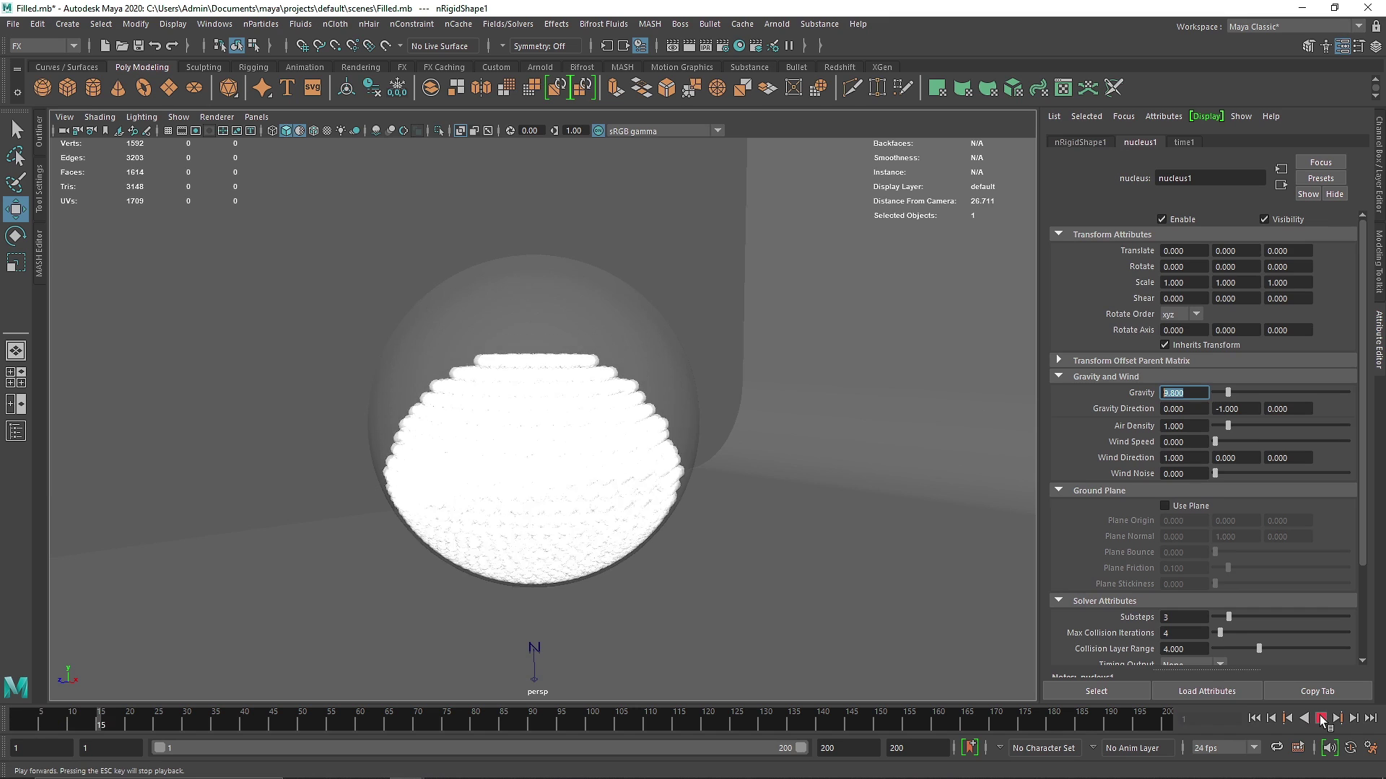
left_click(1321, 719)
left_click_drag(519, 462, 472, 522, "alt")
right_click_drag(472, 523, 696, 577, "alt")
middle_click_drag(697, 576, 691, 554, "alt")
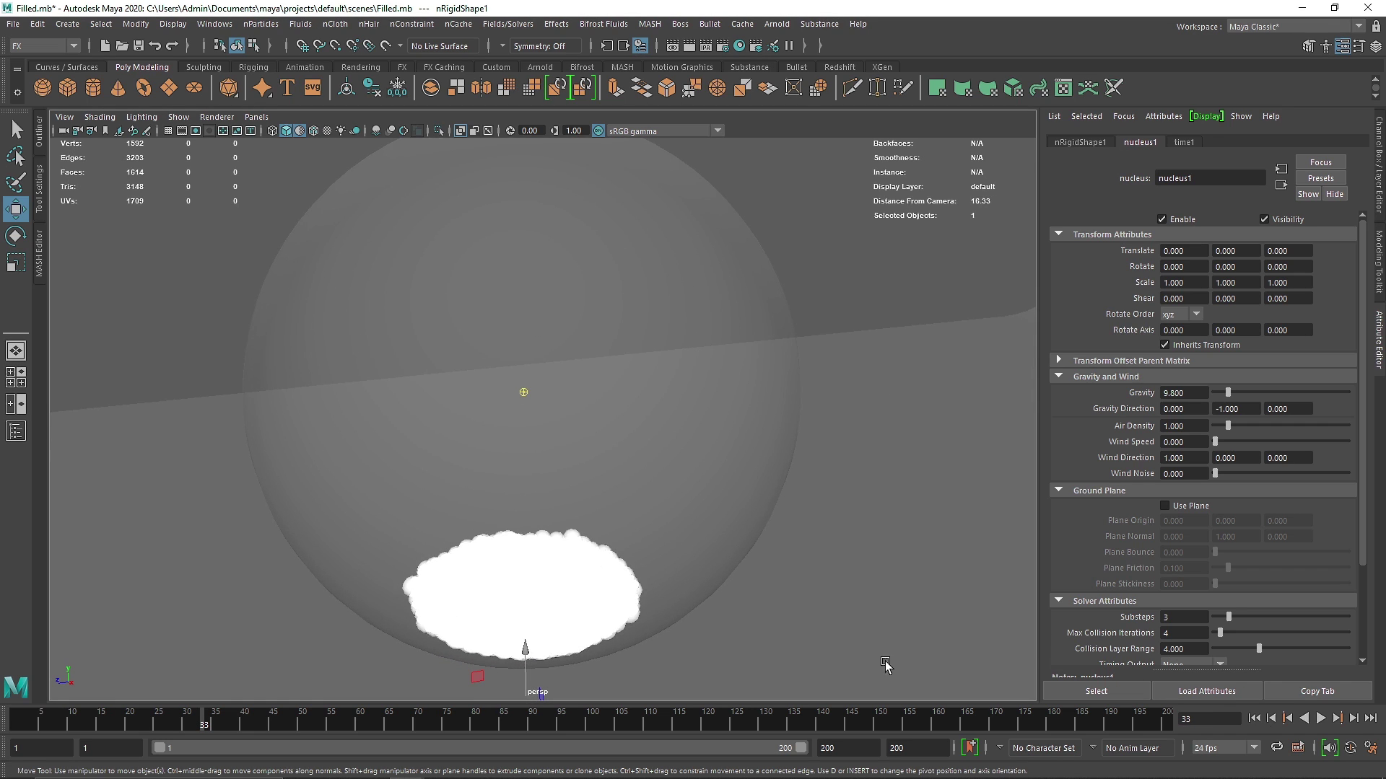
Play the simulation further to examine the particles at the sphere's base, and rewind to frame 1.
left_click(1321, 719)
left_click(1321, 719)
left_click_drag(859, 631, 458, 576, "alt")
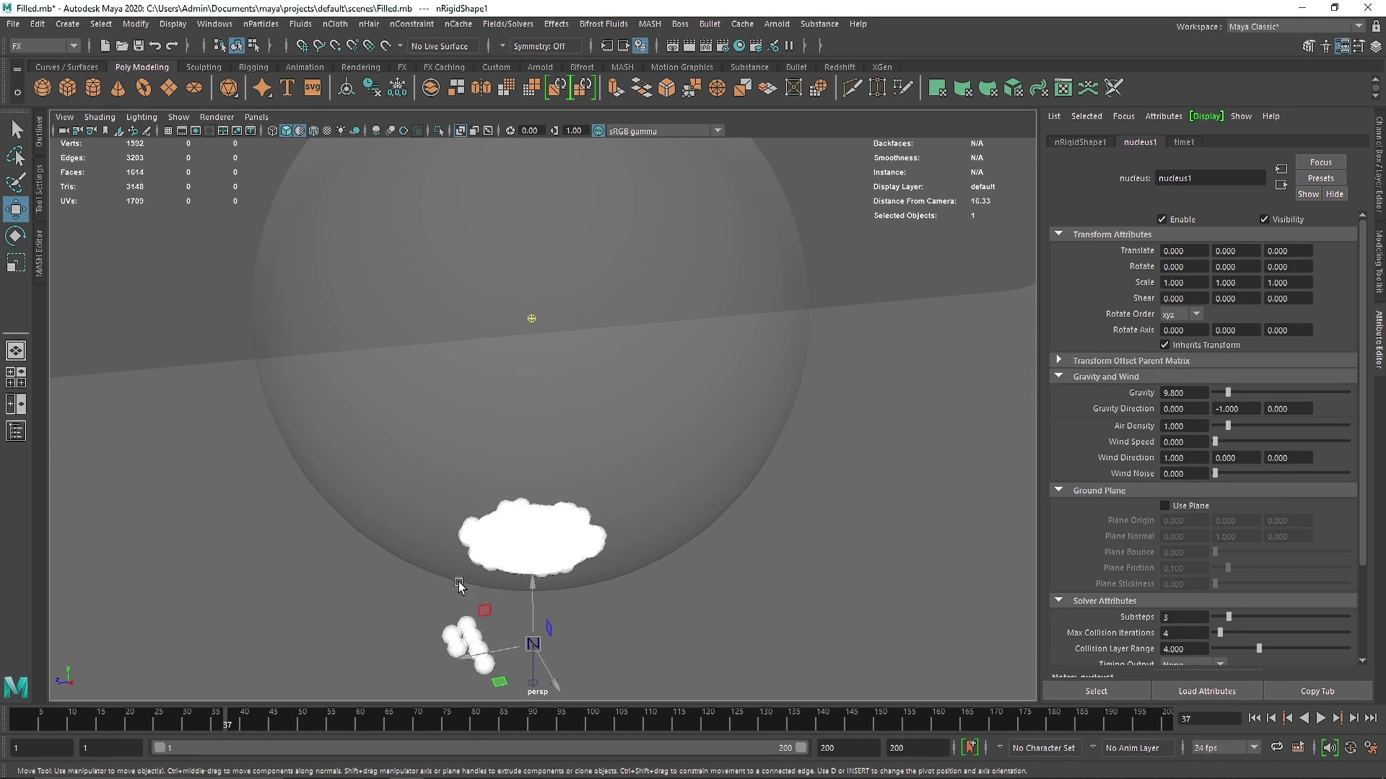
left_click(1253, 719)
scroll(678, 462, "down", 3)
middle_click_drag(678, 457, 686, 495, "alt")
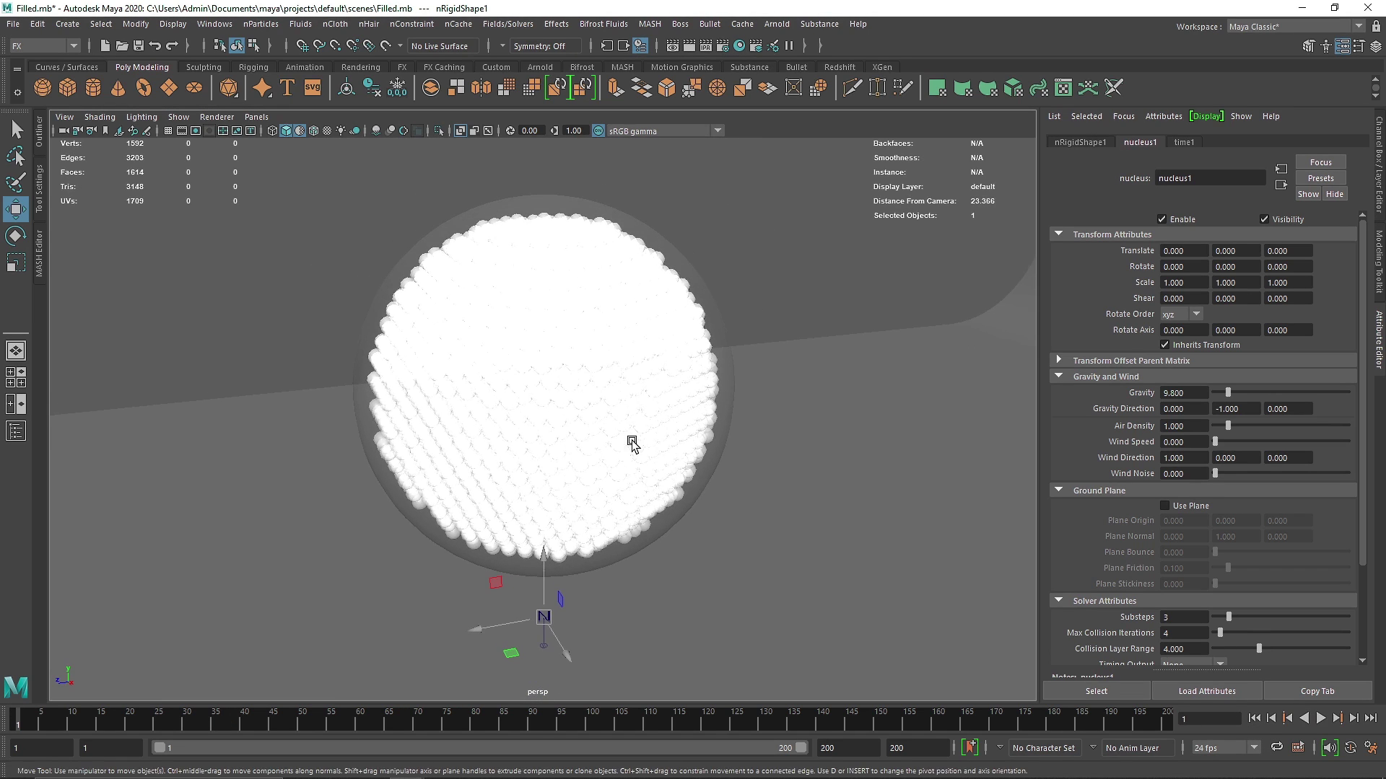
Open the Outliner, select the nParticle object, and examine its Collisions attributes.
left_click(39, 128)
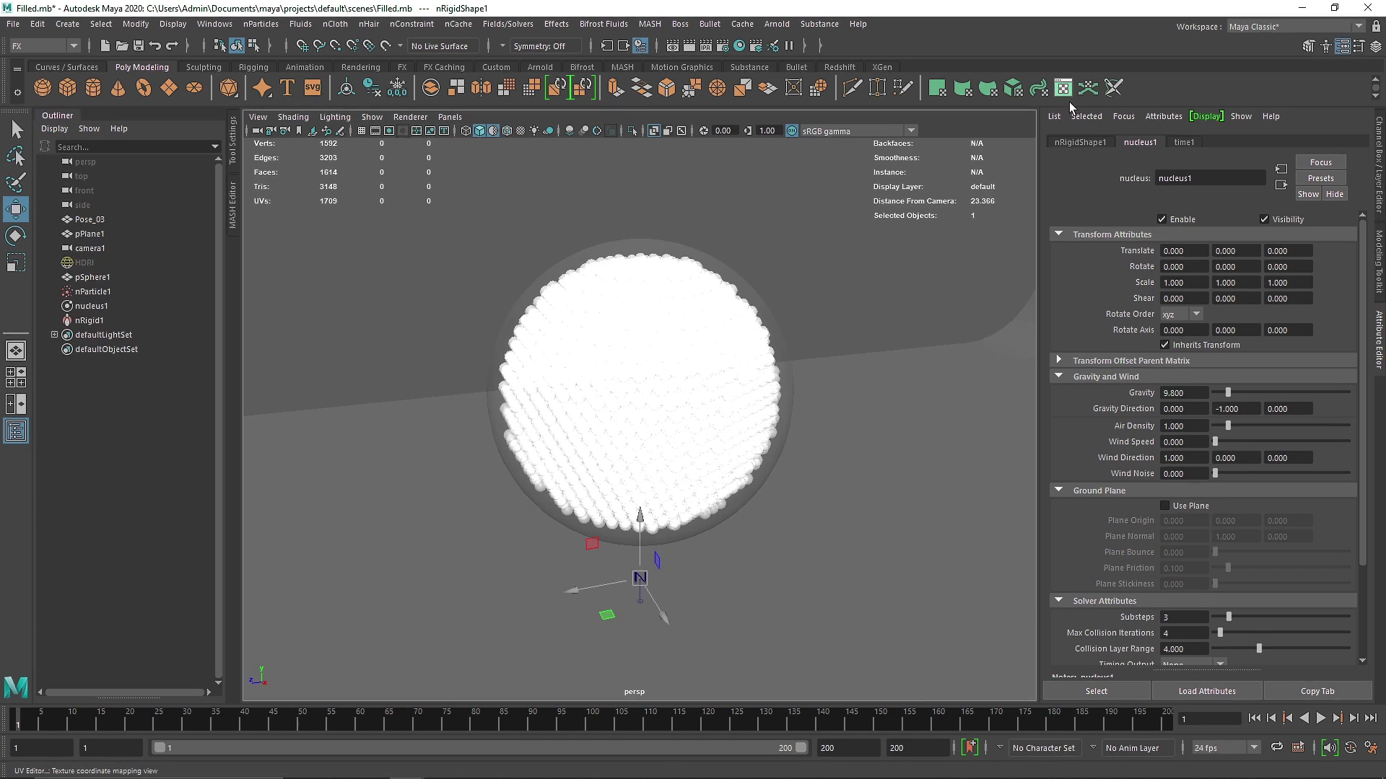
left_click(92, 292)
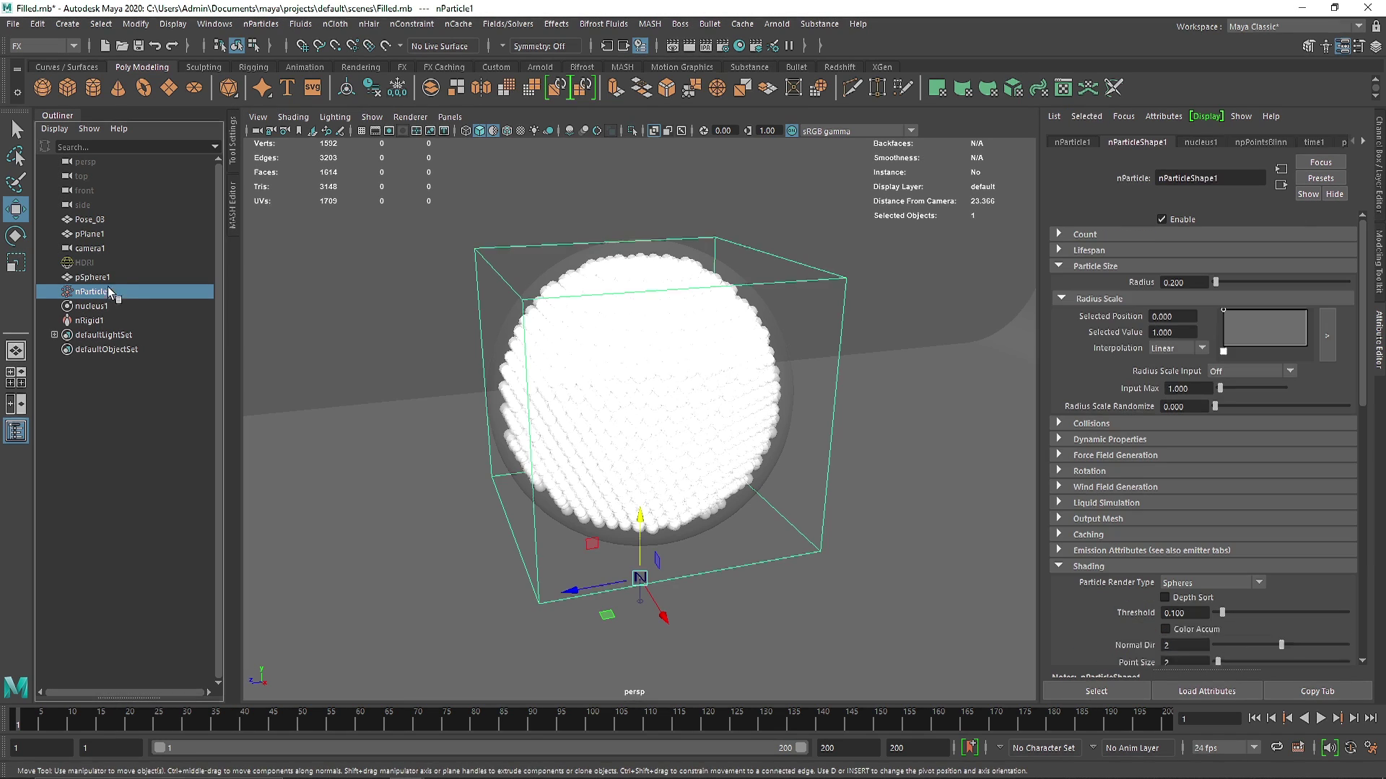
left_click(1111, 268)
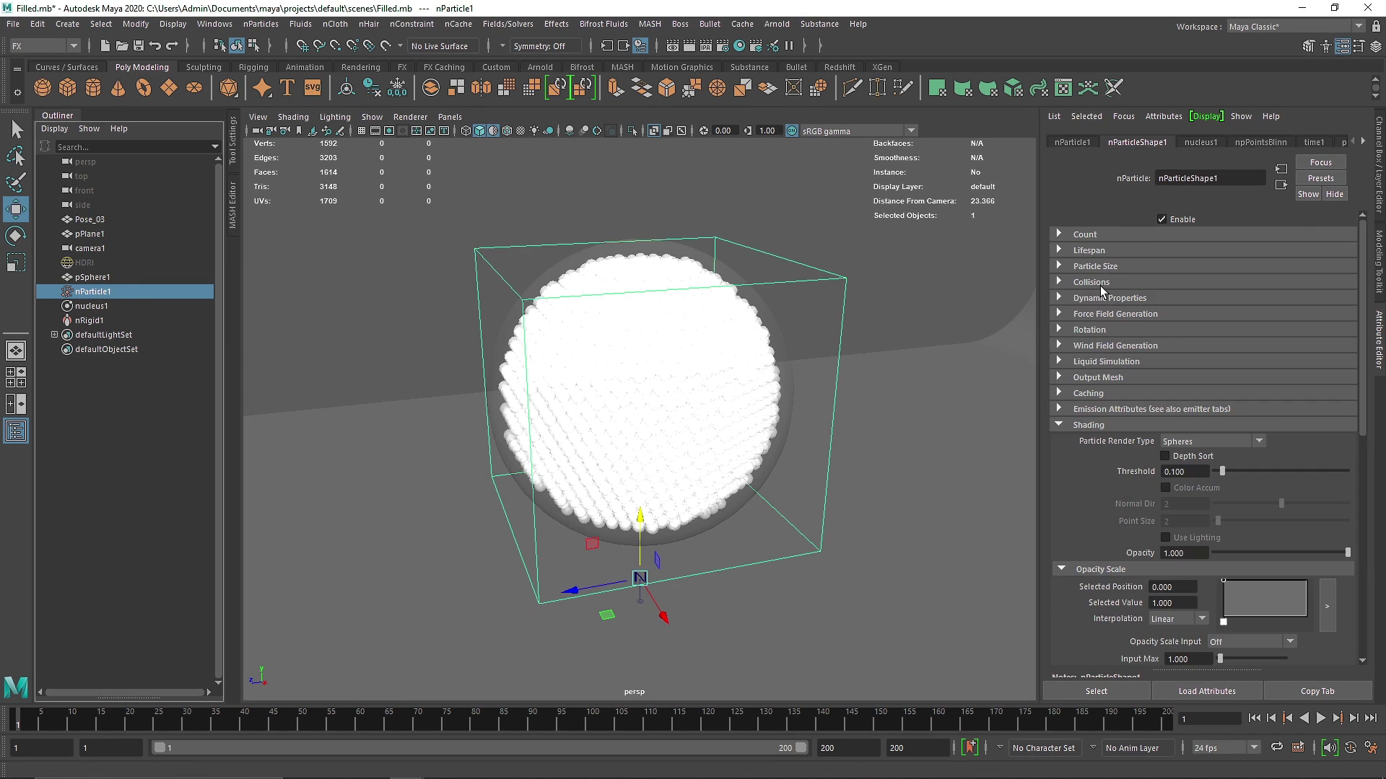
left_click(1091, 282)
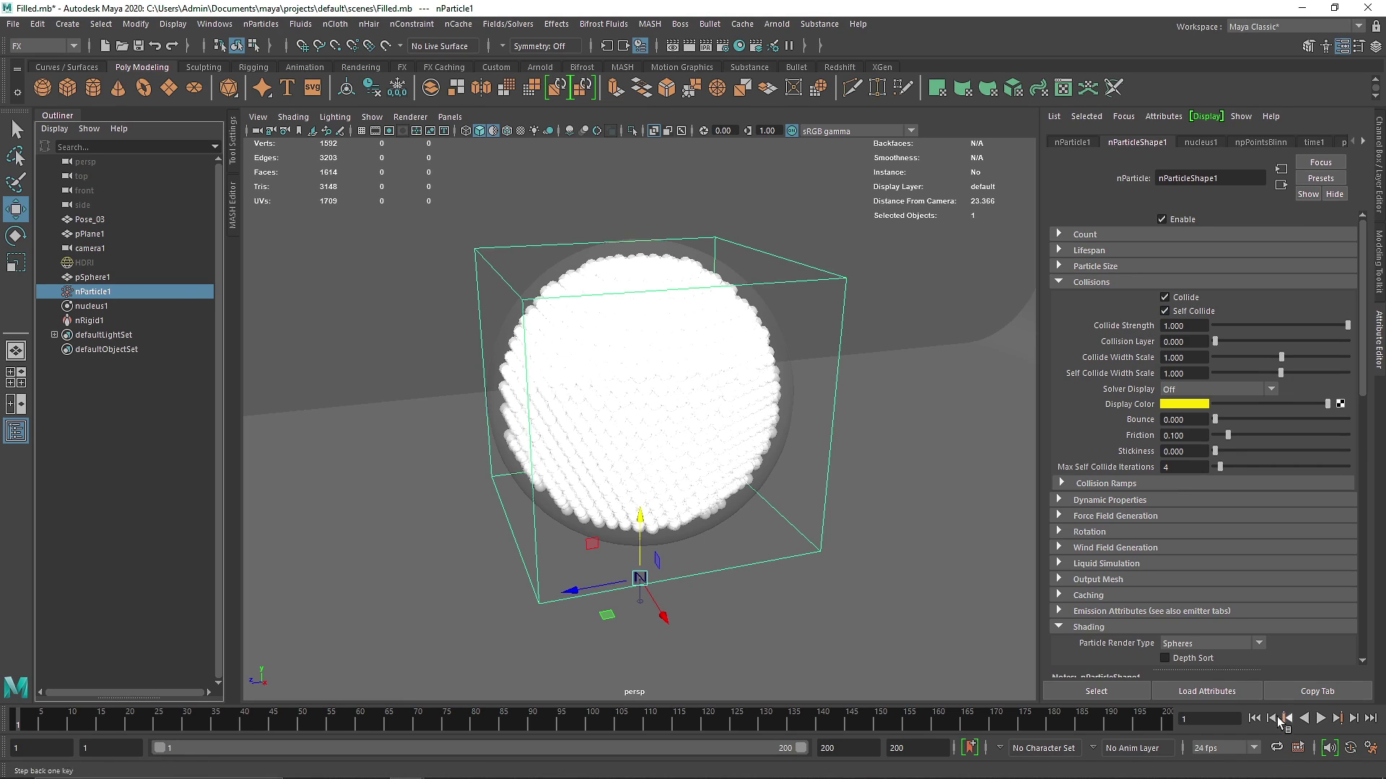
Play the simulation to about frame 35 and inspect how the particles settle inside the collider sphere.
left_click(1321, 719)
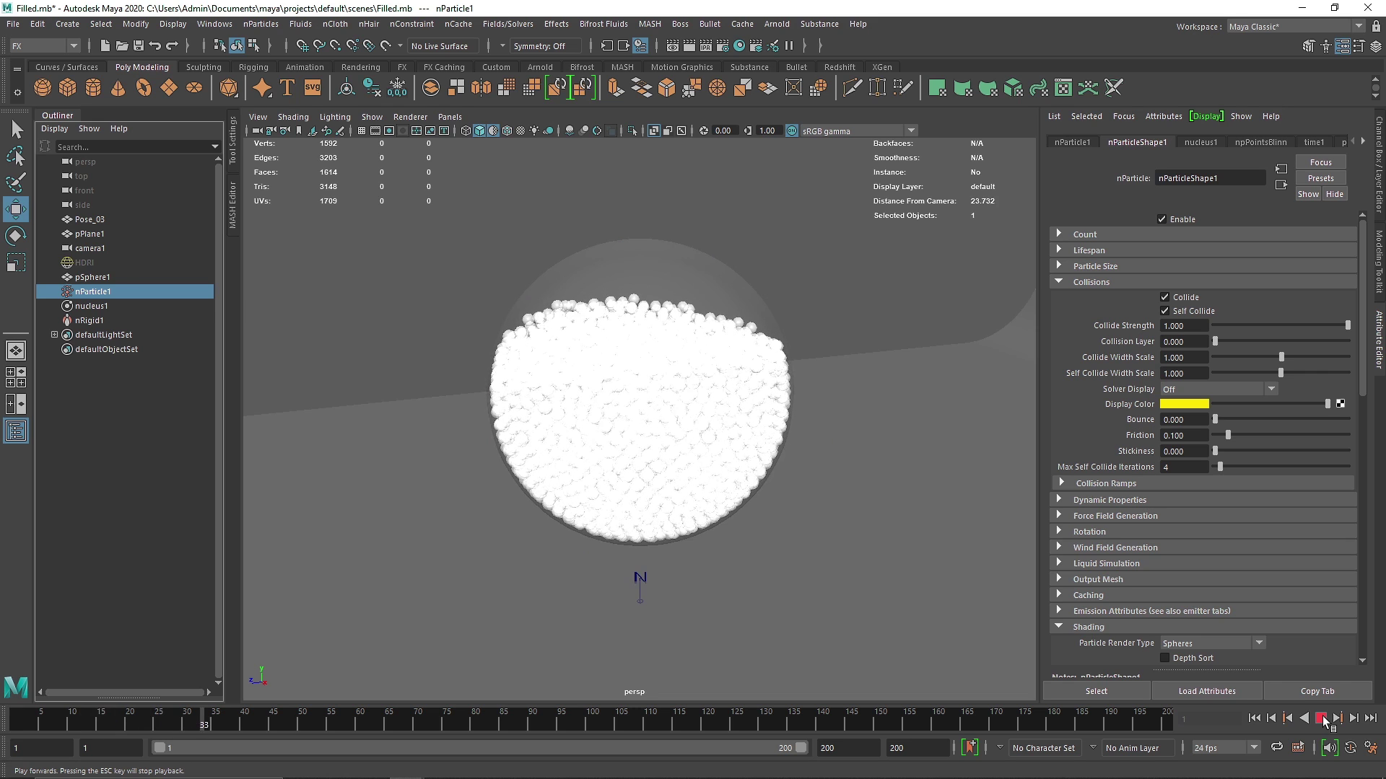
left_click(1321, 720)
mouse_move(736, 477)
left_mouse_down("alt")
mouse_move(794, 461)
mouse_move(758, 466)
left_mouse_up("alt")
left_click(651, 285)
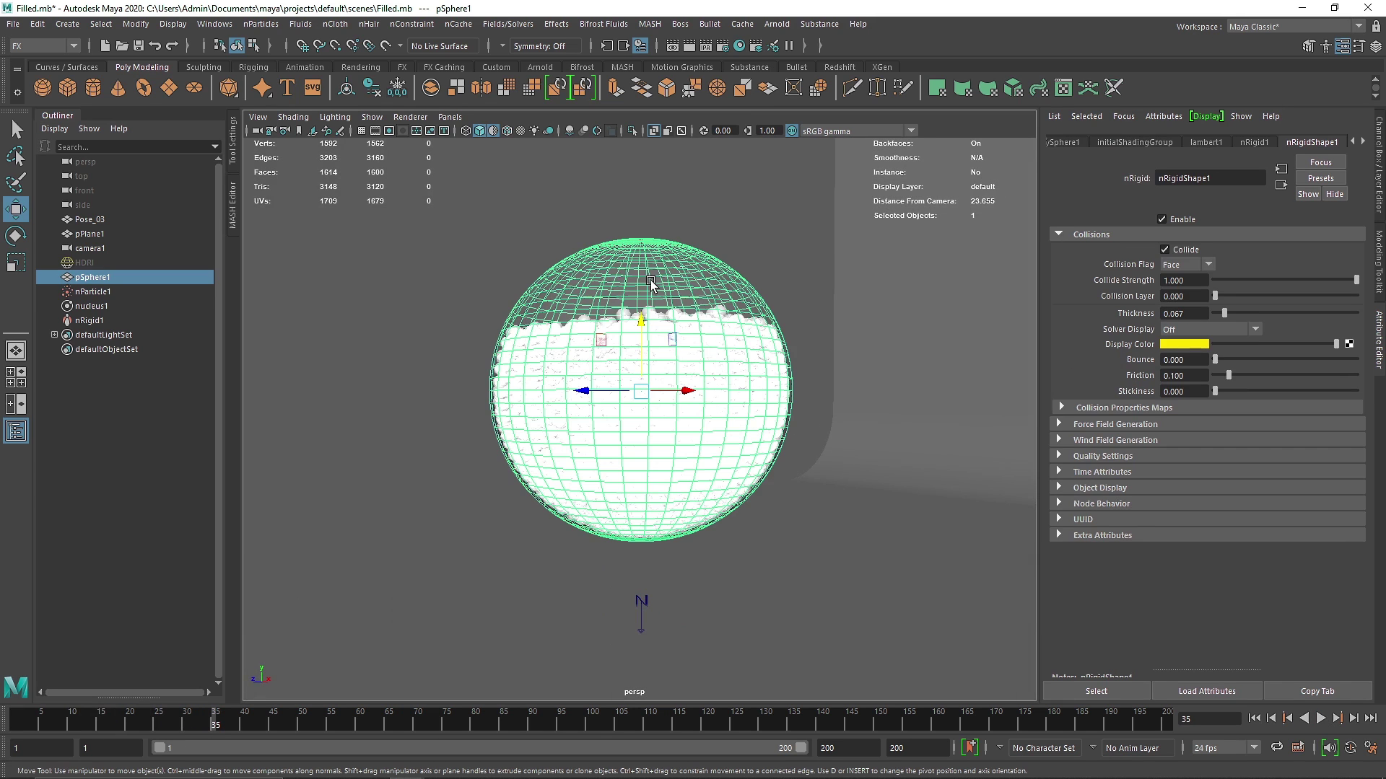
scroll(640, 282, "up", 5)
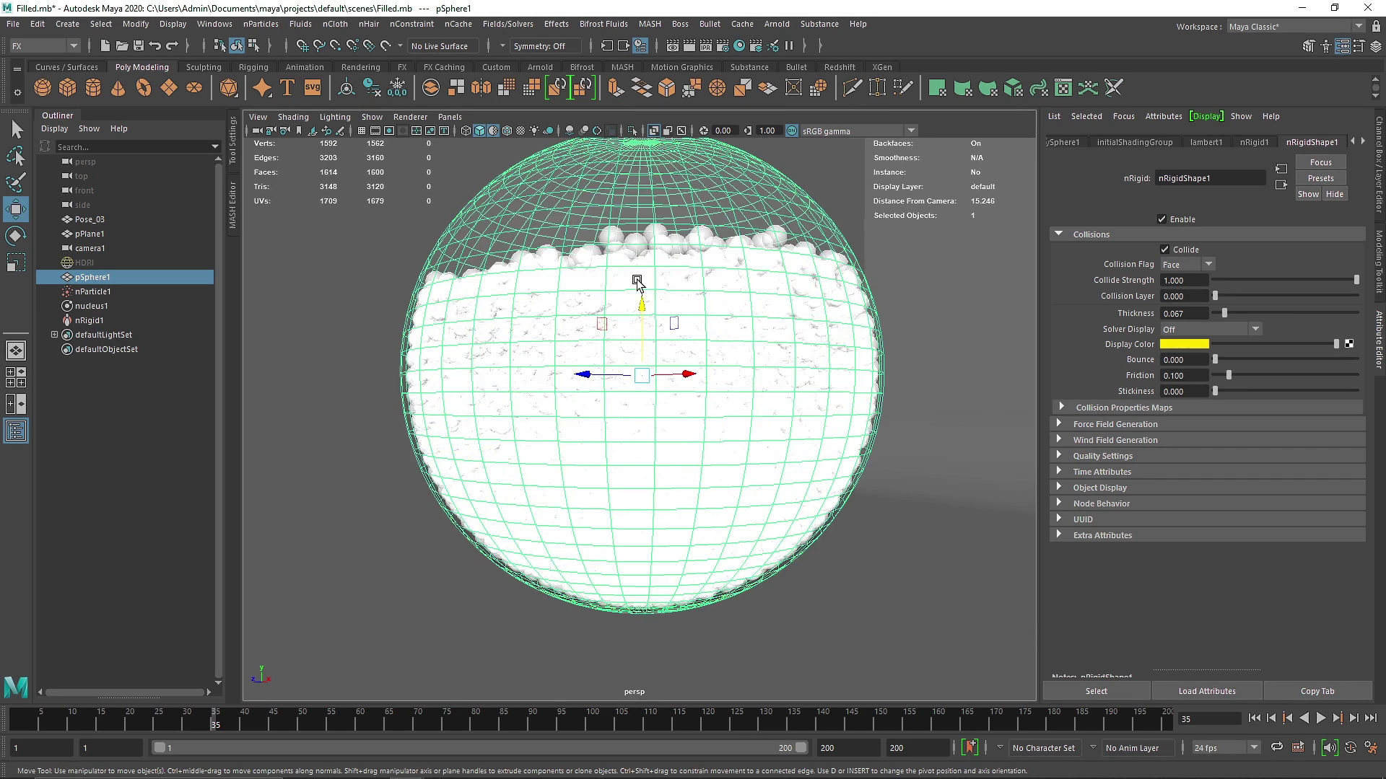
left_click(420, 249)
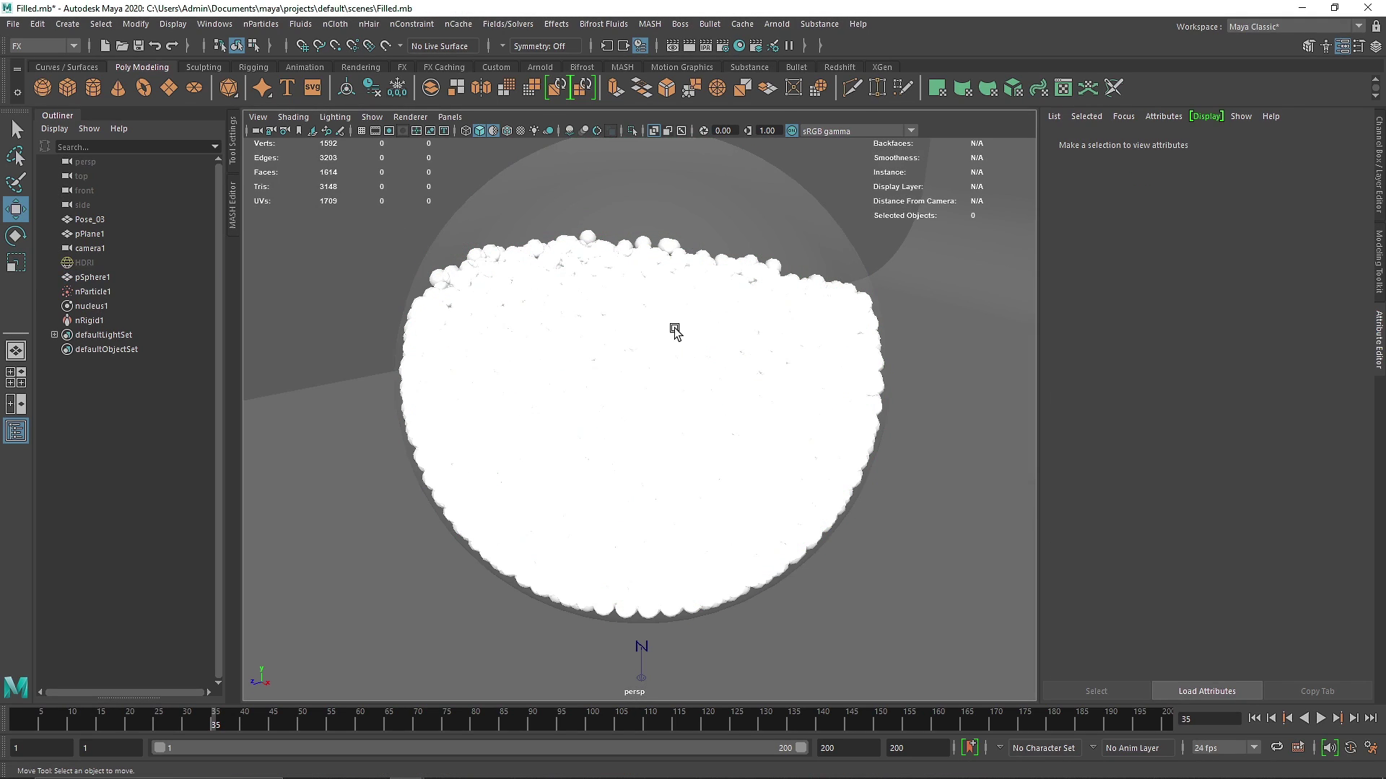
left_click_drag(705, 347, 643, 310, "alt")
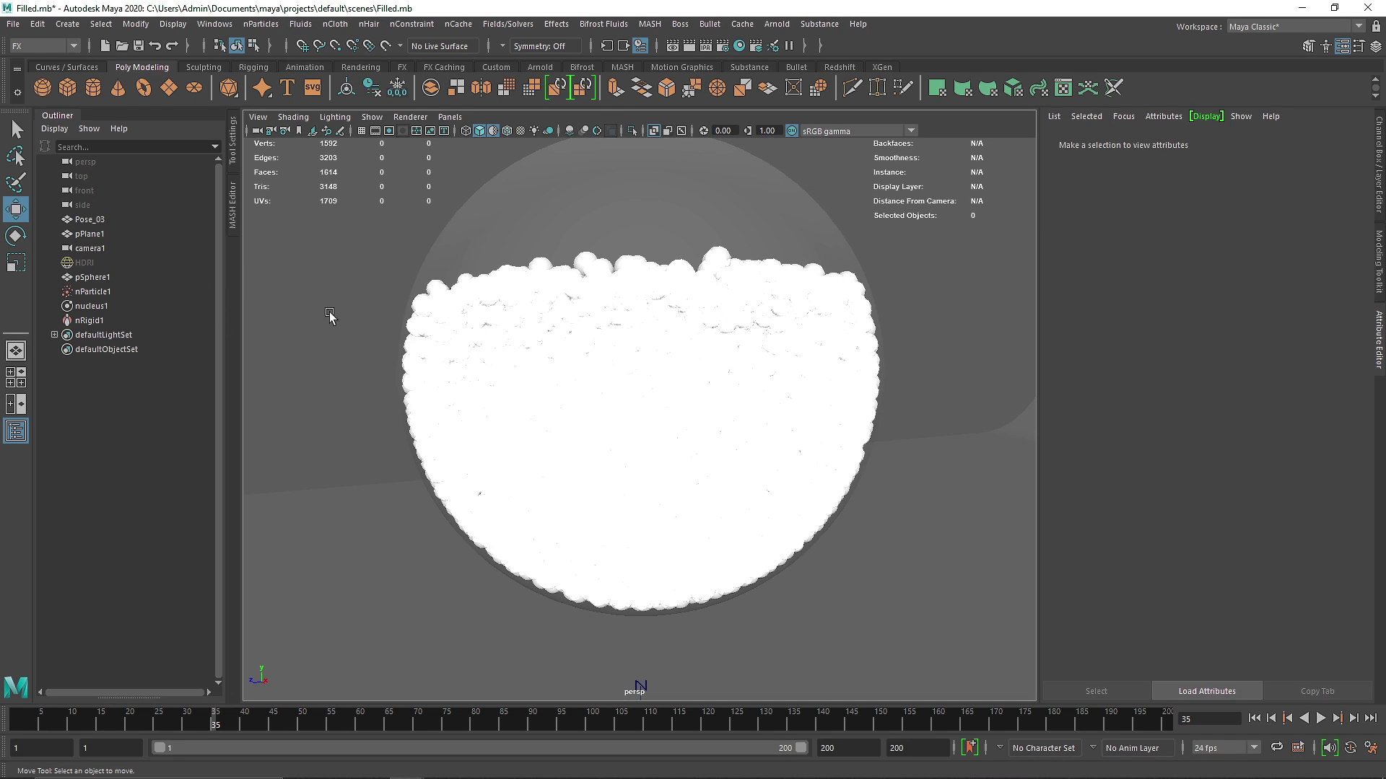
Delete the nParticle object, its nucleus solver, and the nRigid collider, keeping the polygon sphere.
left_click(110, 291)
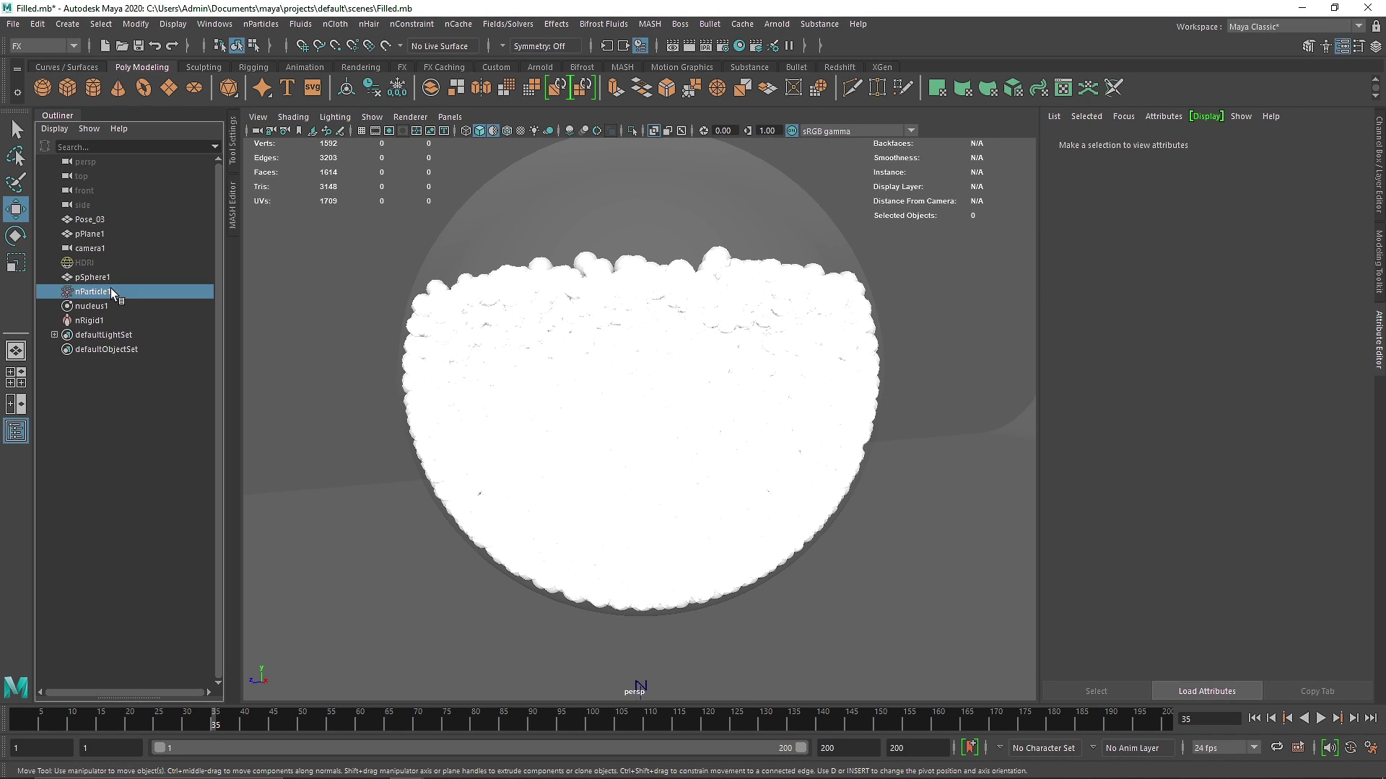
key("Delete")
left_click(102, 294)
key("Delete")
left_click(102, 291)
key("Delete")
Fill the polygon sphere with nParticles using a new solver, resolution 10, particle density 2, and close packing.
left_click(102, 277)
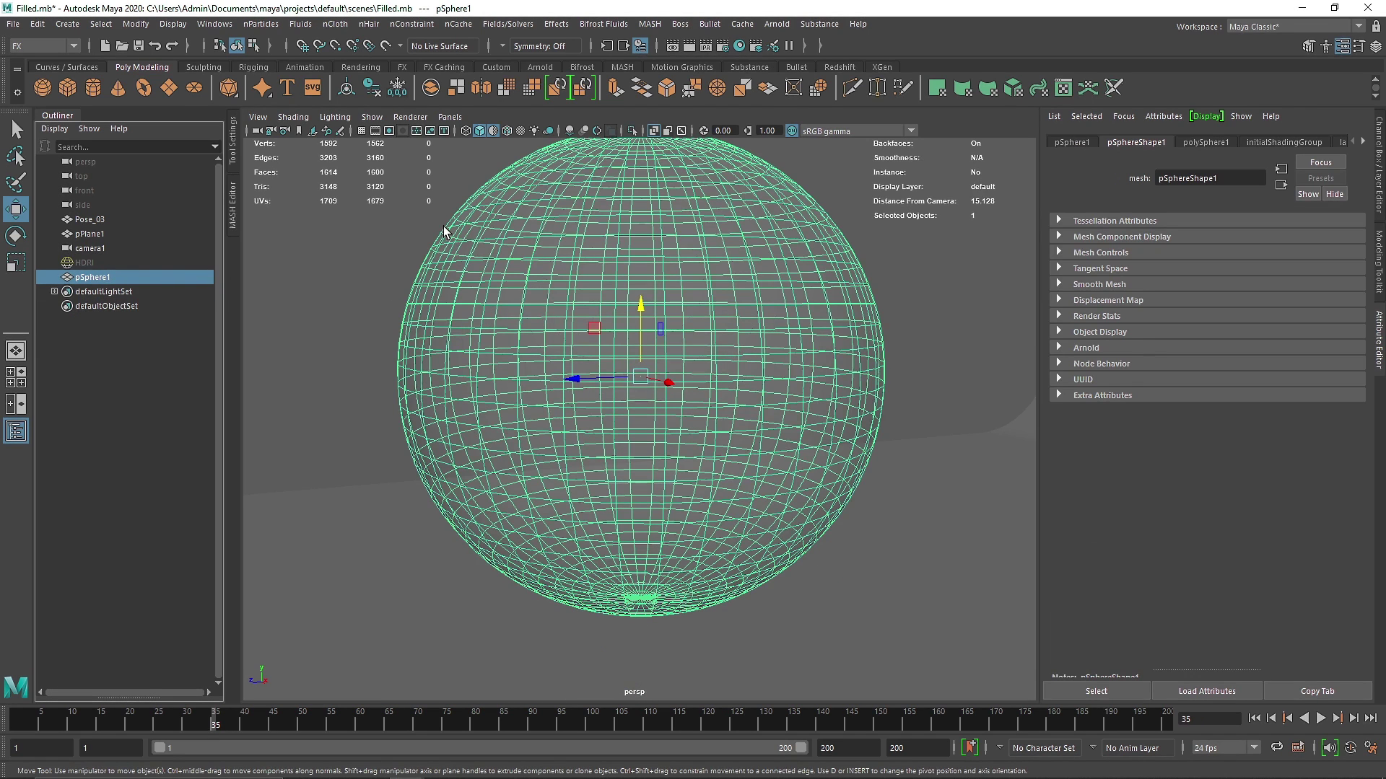
left_click(261, 23)
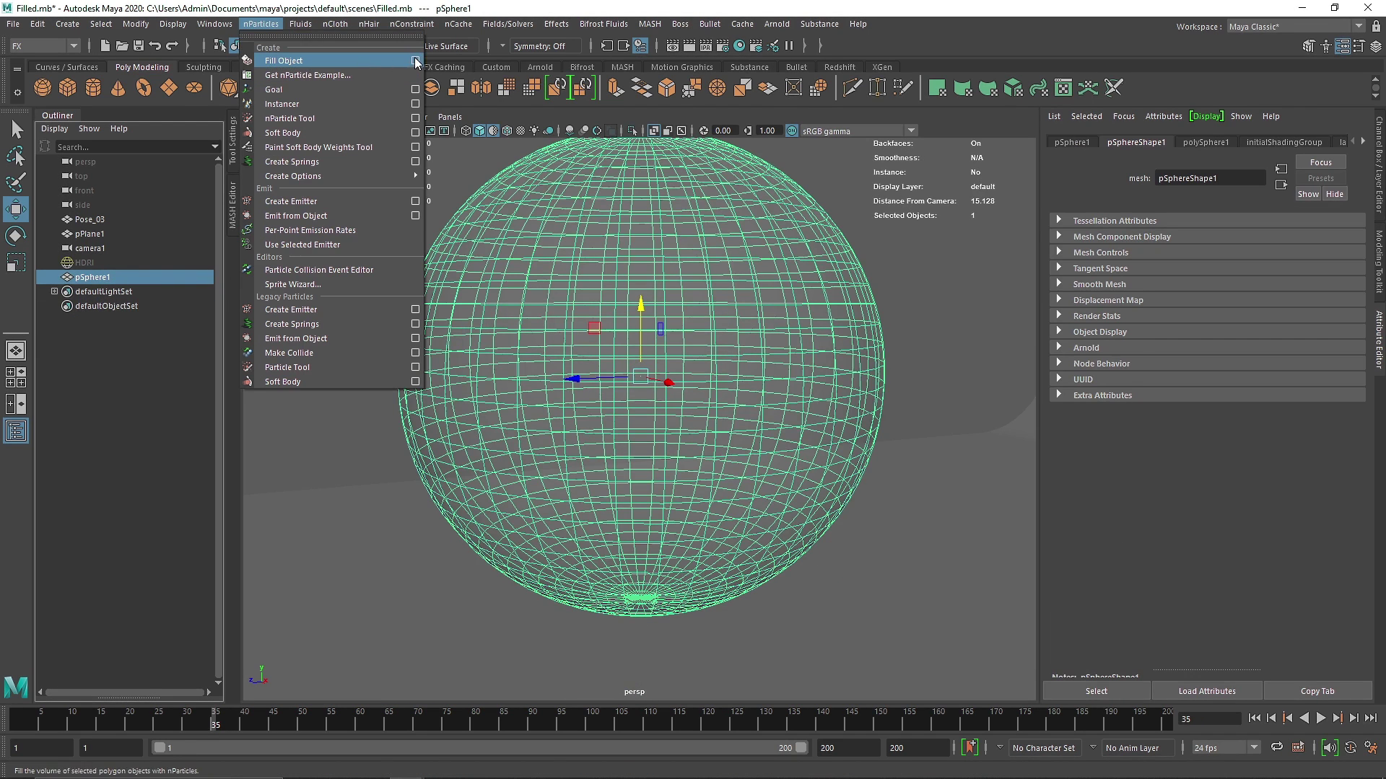
left_click(416, 61)
left_click(983, 243)
left_click(998, 322)
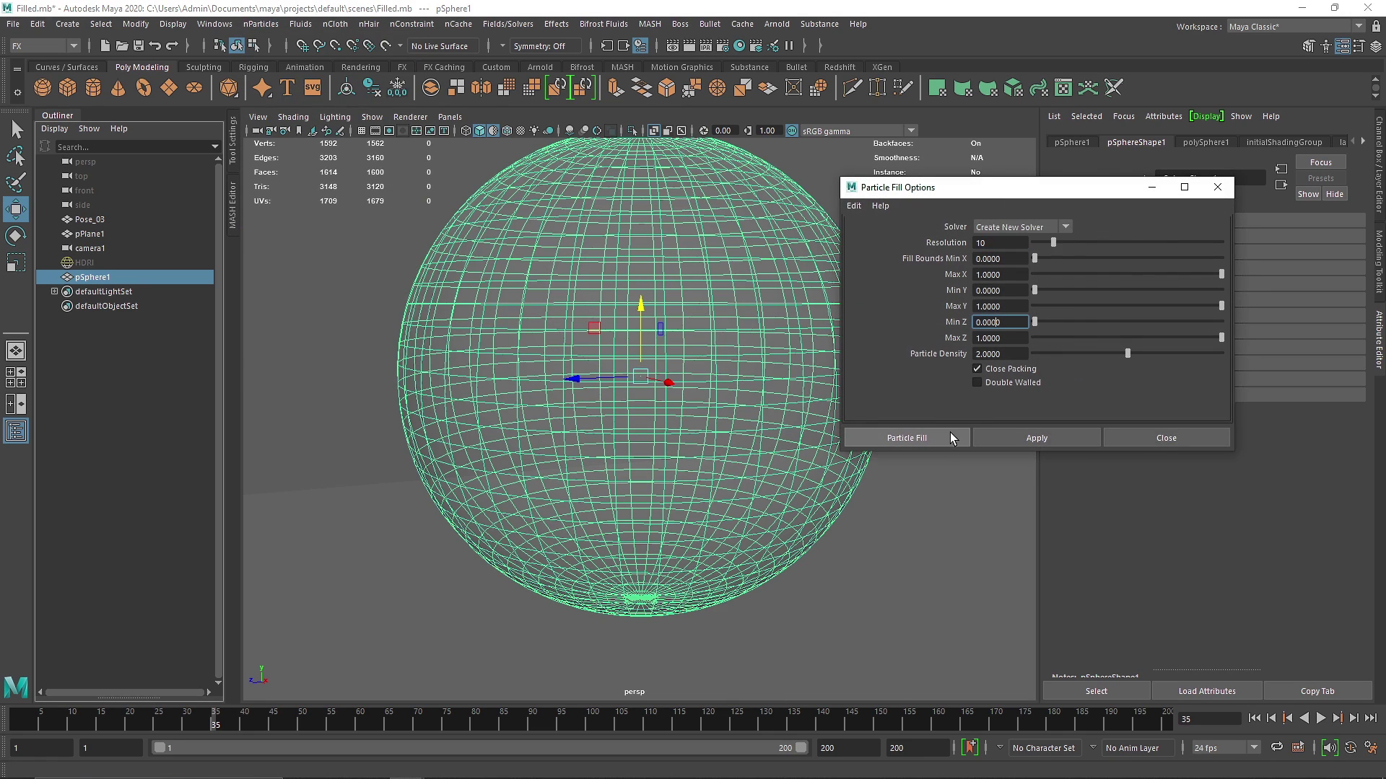
left_click(907, 437)
left_click_drag(640, 343, 1022, 425, "alt")
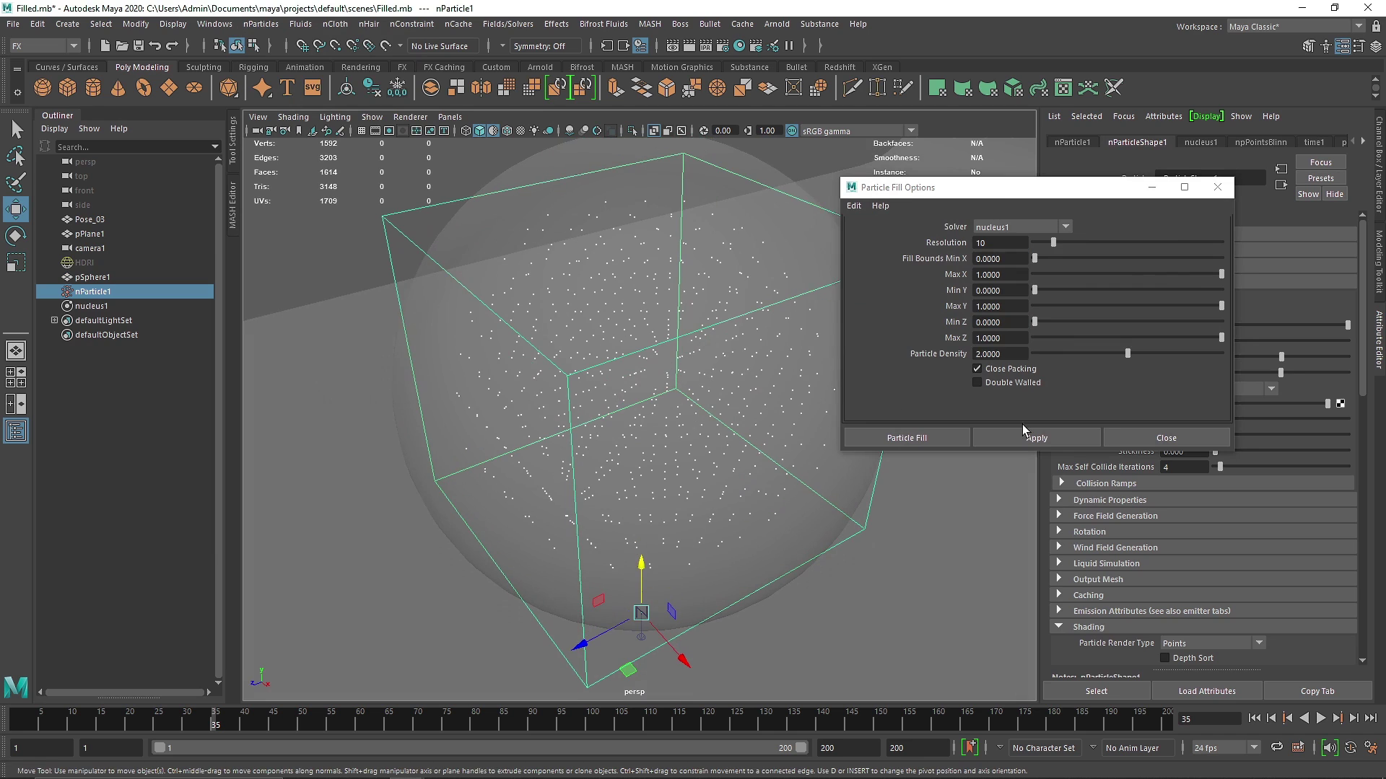
left_click(1120, 433)
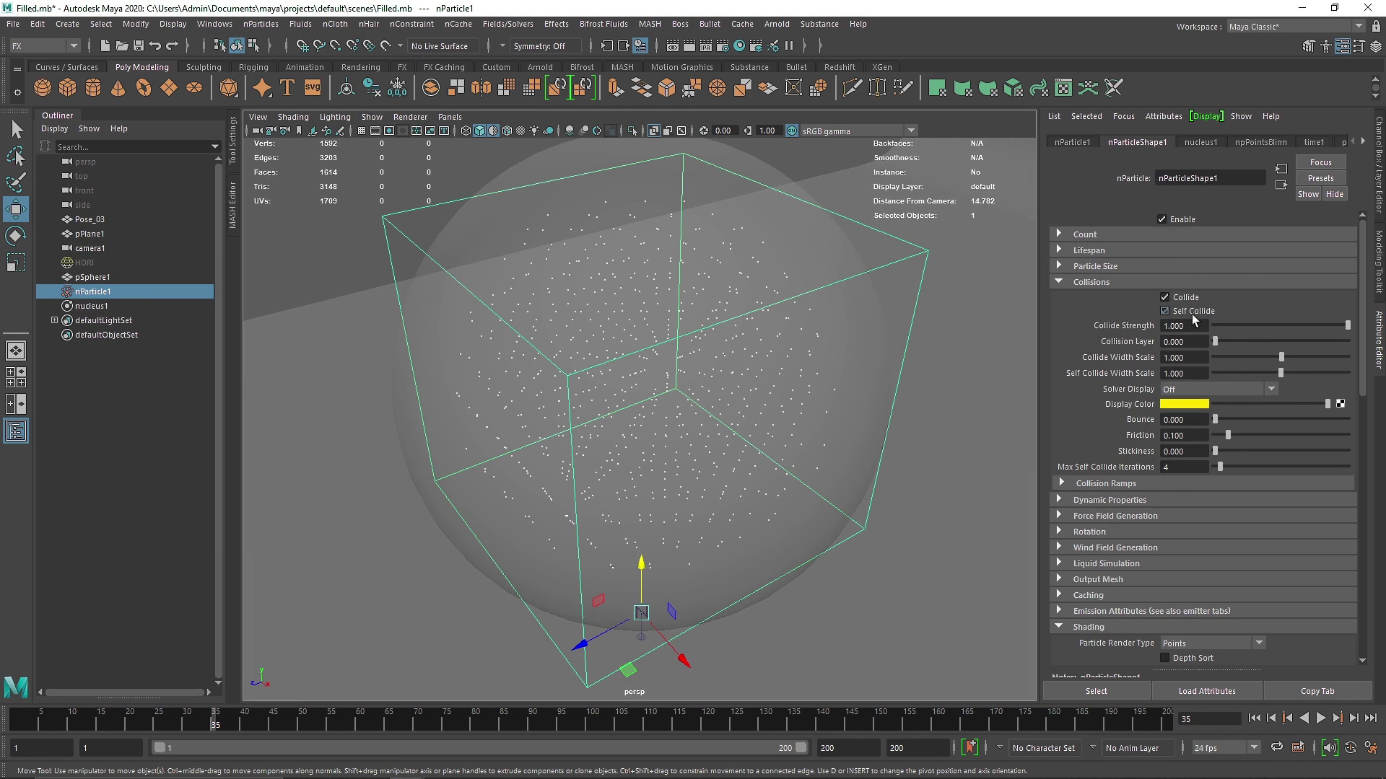
Set the particle render type to Spheres and the particle radius to 0.2.
left_click(1079, 281)
left_click(1175, 443)
left_click(1176, 514)
left_click(1112, 267)
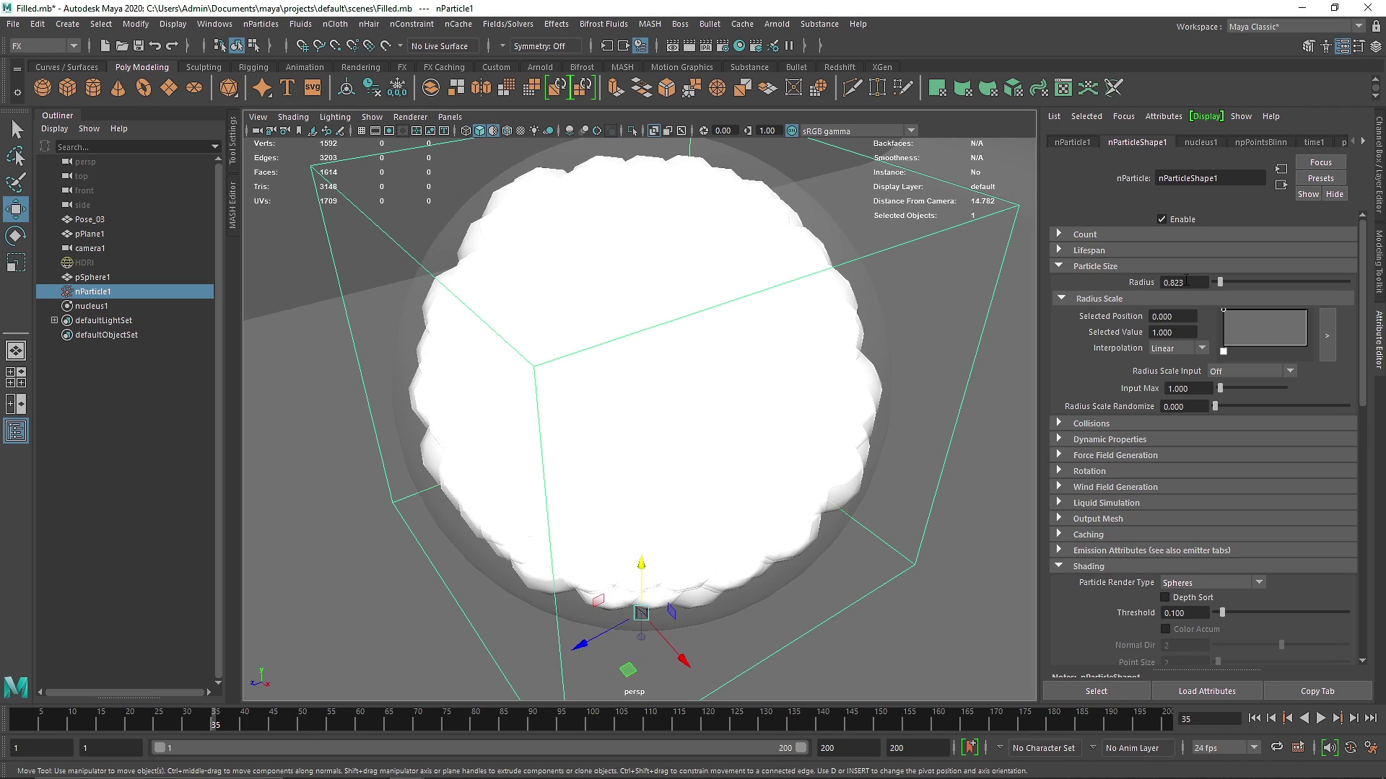
type(".2")
key("Return")
left_click_drag(625, 360, 628, 329, "alt")
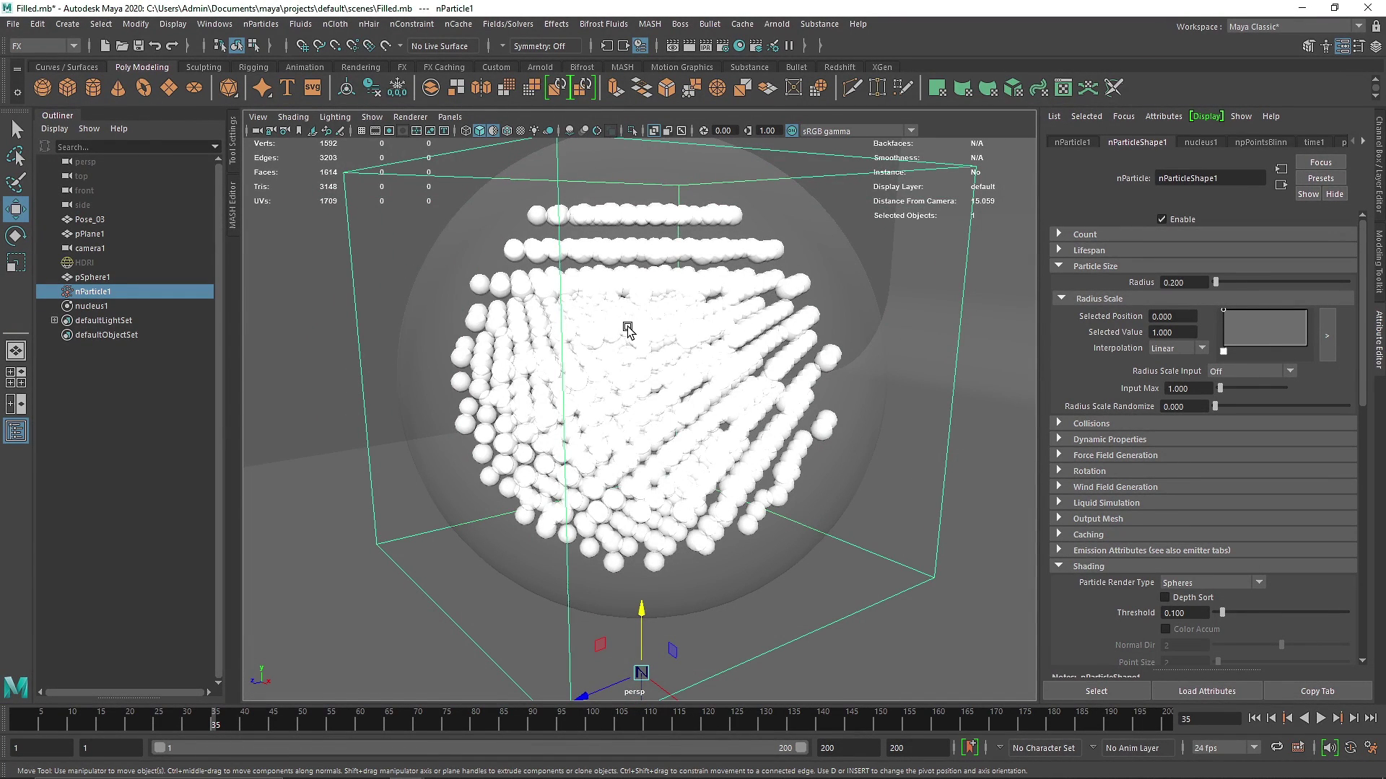
Make the sphere around the coarser particle fill a passive nCloth collider.
left_click(851, 483)
left_click(341, 25)
left_click(382, 54)
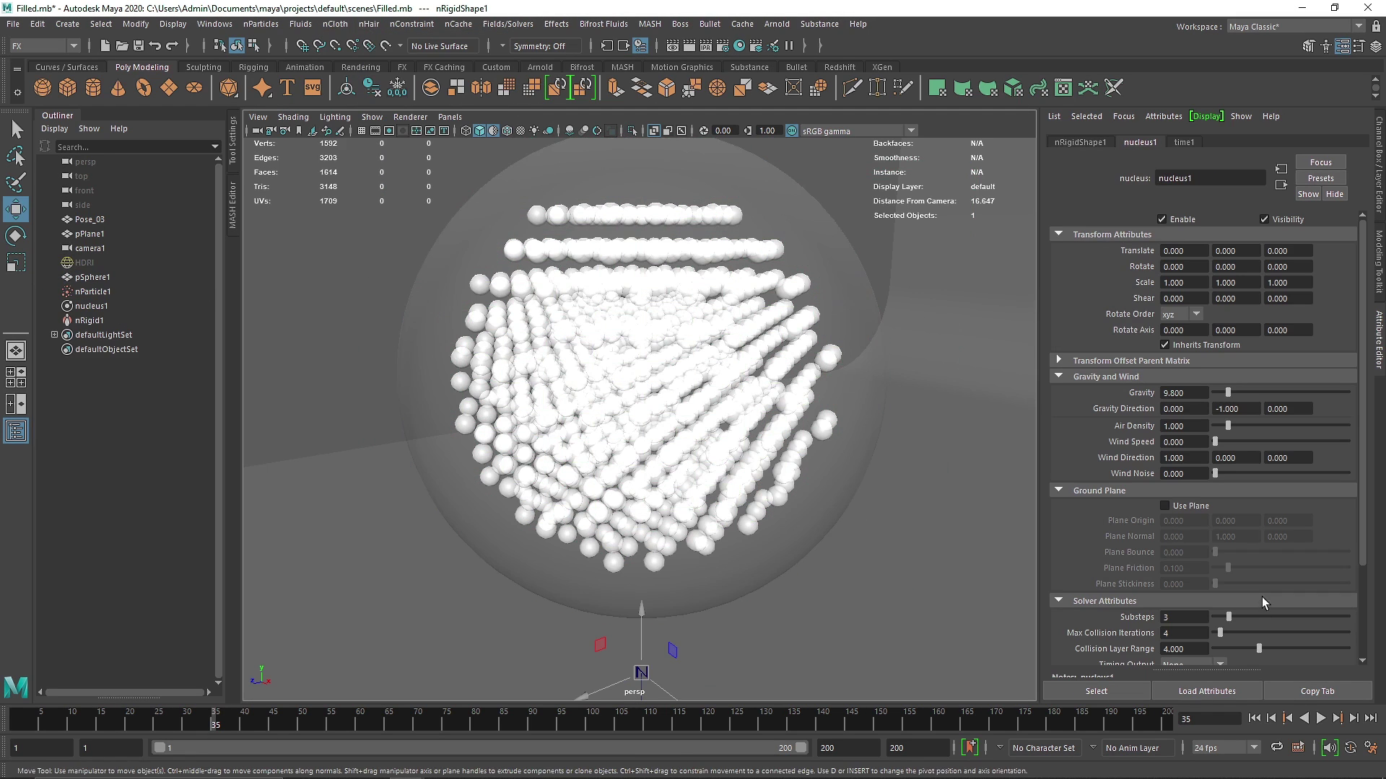
Play the simulation from frame 1 to frame 44 and inspect how the particles collect at the sphere's base.
left_click(1253, 718)
left_click(1322, 719)
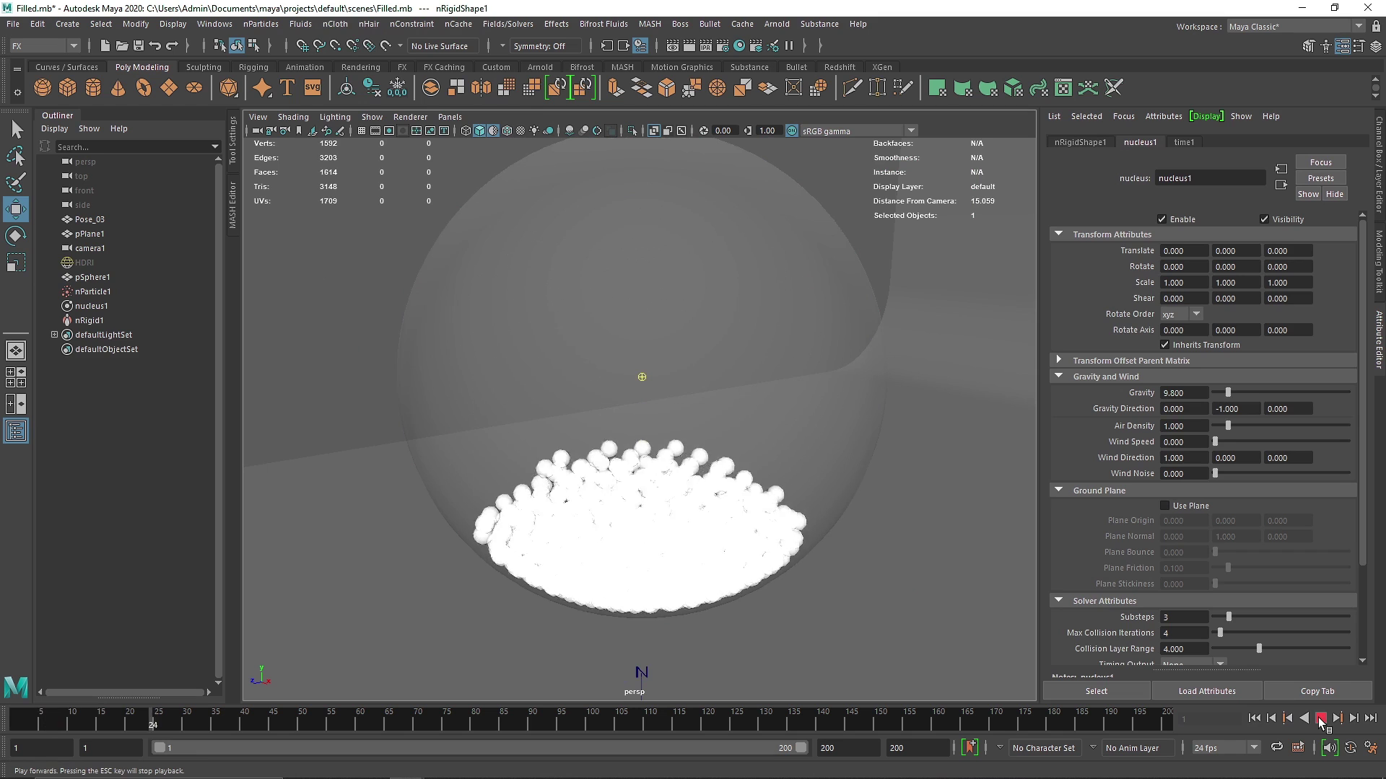
left_click(1322, 718)
mouse_move(634, 531)
left_mouse_down("alt")
mouse_move(721, 505)
mouse_move(618, 527)
left_mouse_up("alt")
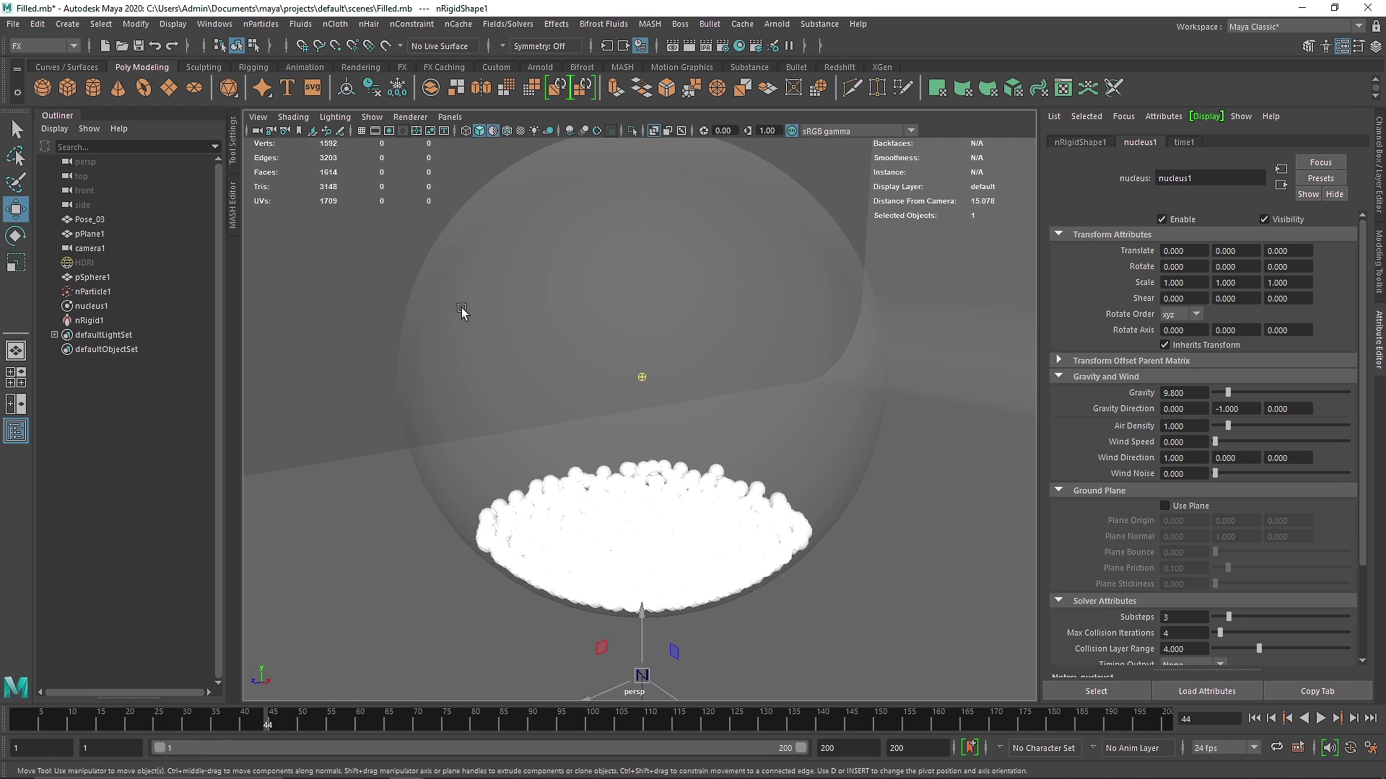
Delete the polygon sphere together with its nParticles, nucleus solver, and nRigid collider.
left_click(567, 280)
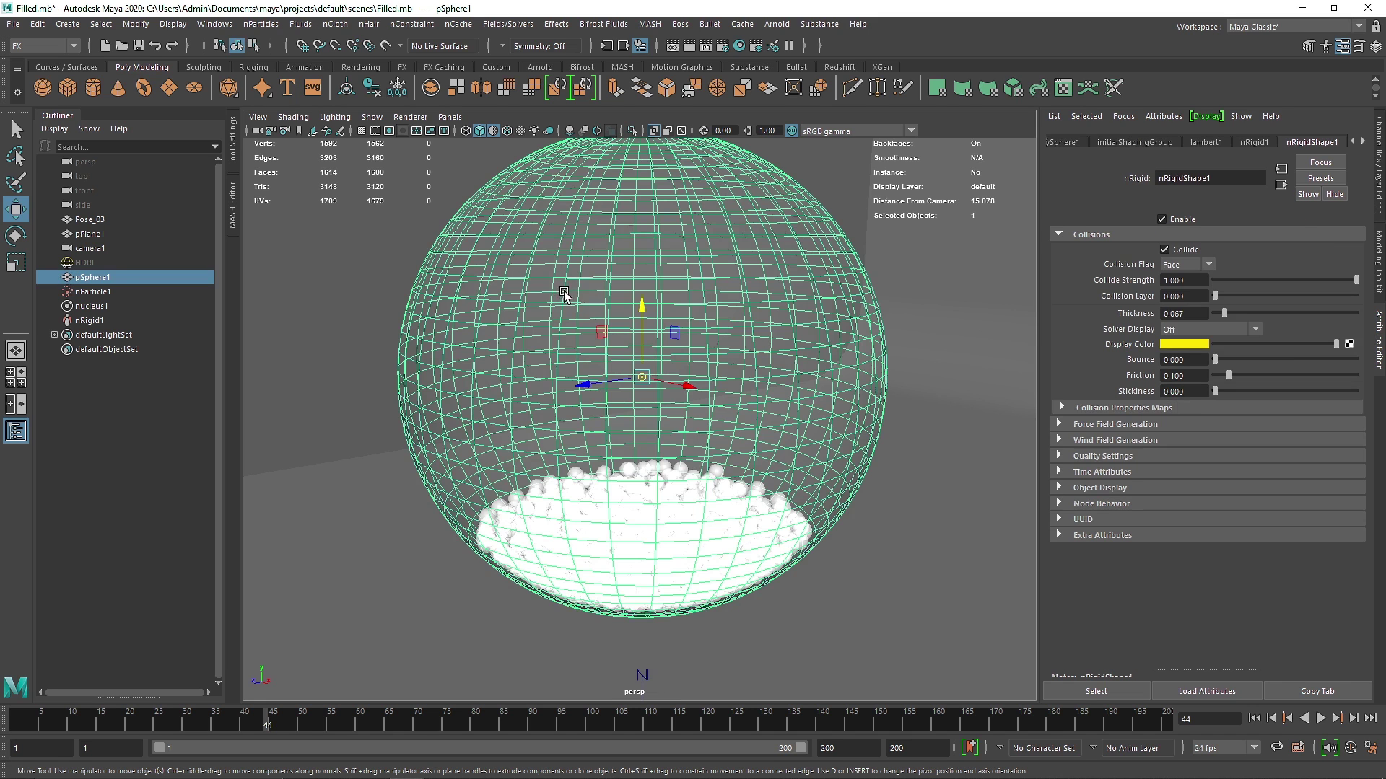
key("Delete")
left_click(100, 291)
key("Delete")
left_click(102, 279)
key("Delete")
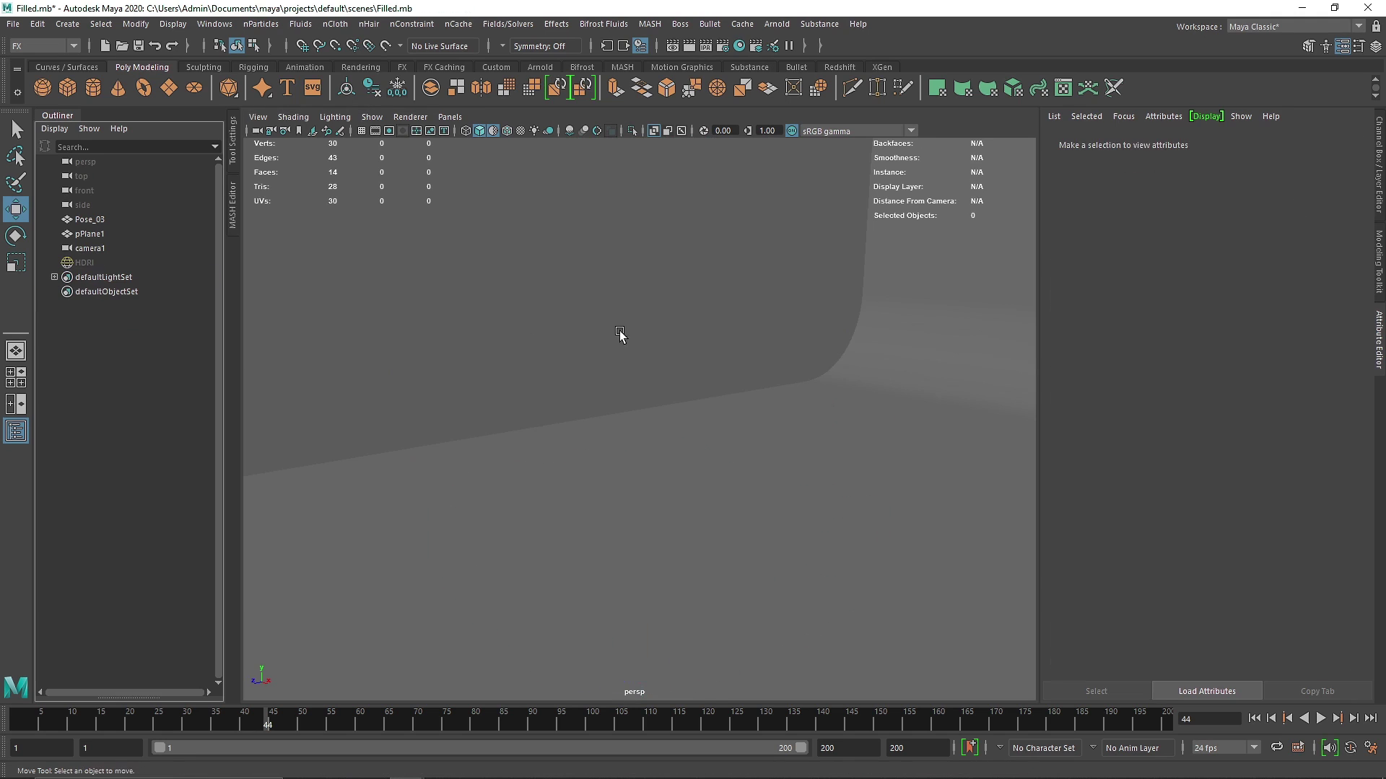
Bring up the display layers and turn on the visibility of the Model layer that holds the posed figure.
key("ctrl+a")
left_click(1198, 588)
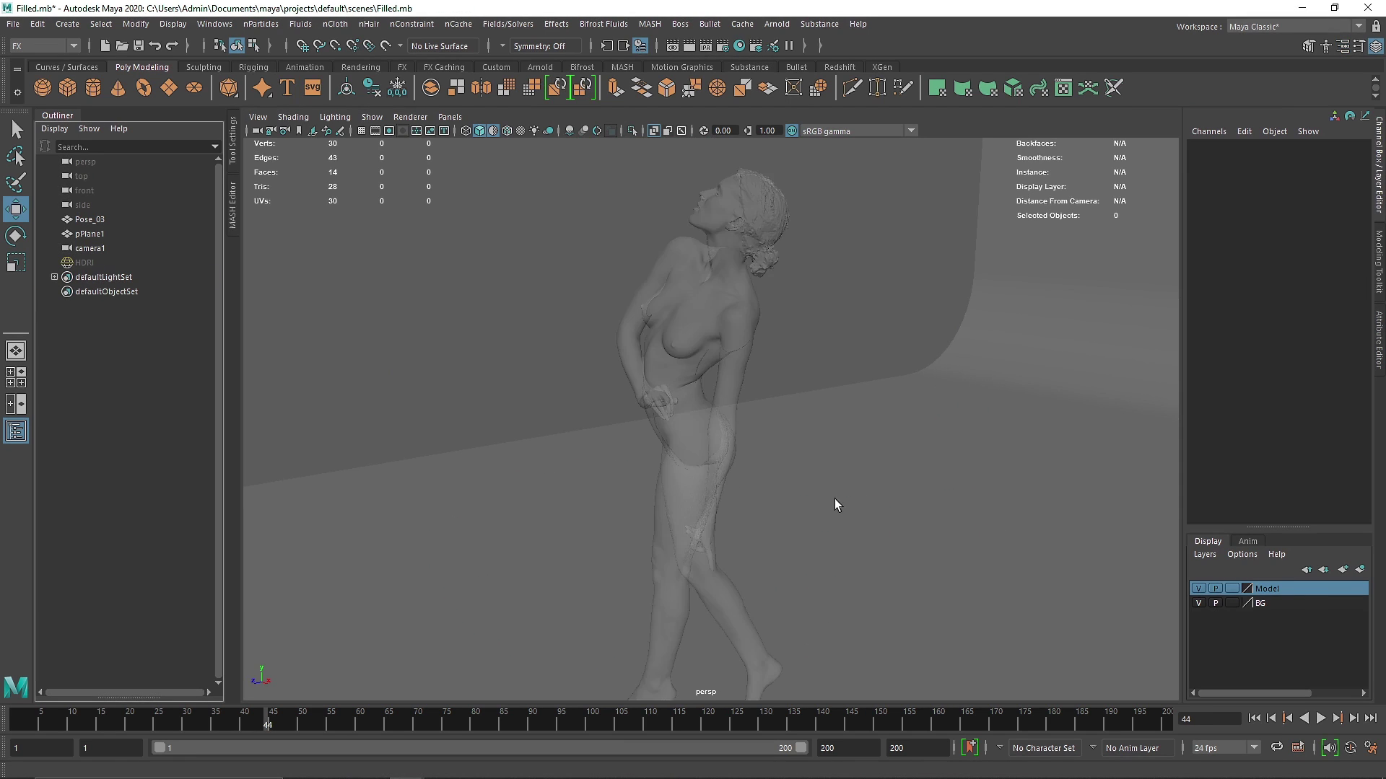
scroll(687, 424, "up", 5)
left_click_drag(648, 448, 684, 374, "alt")
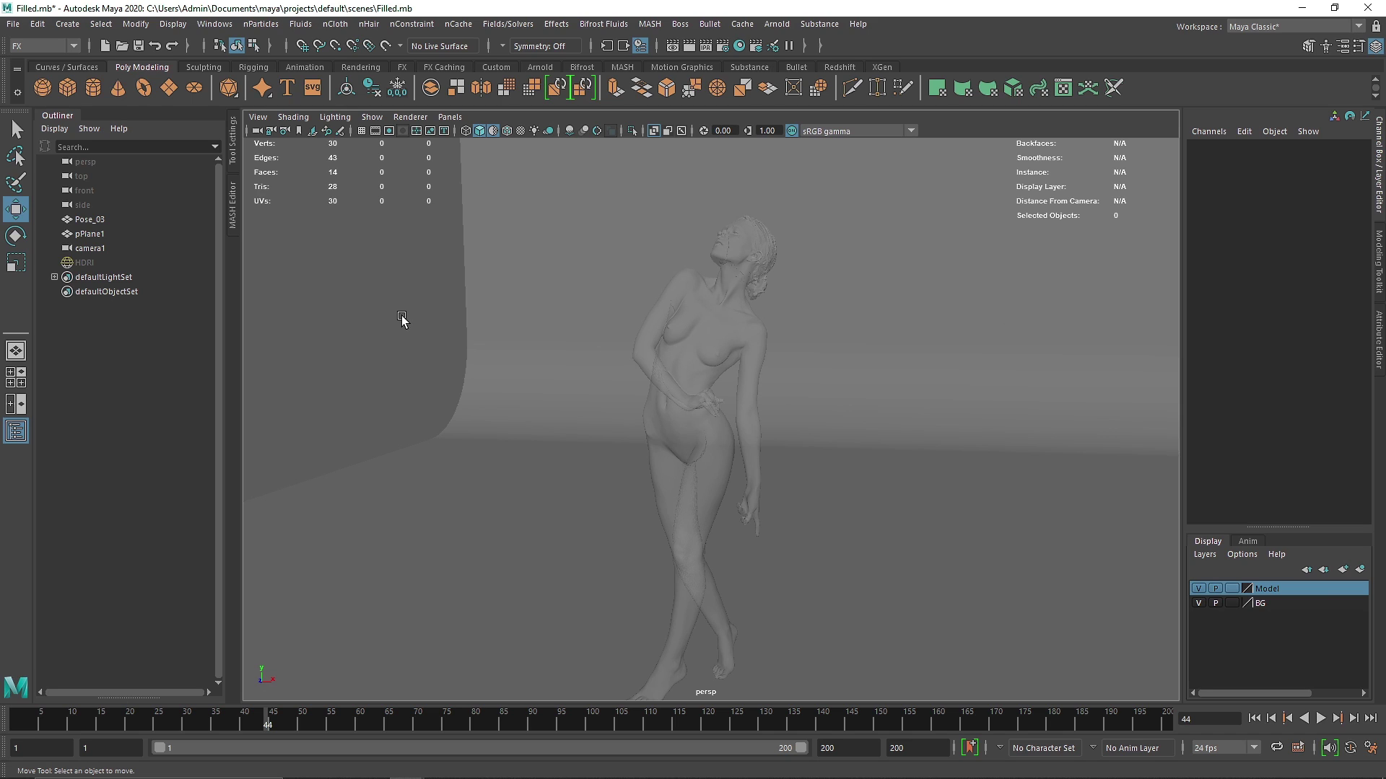
Try to fill the Pose_03 figure with nParticles using a new solver, resolution 10, and particle density 2.
left_click(724, 341)
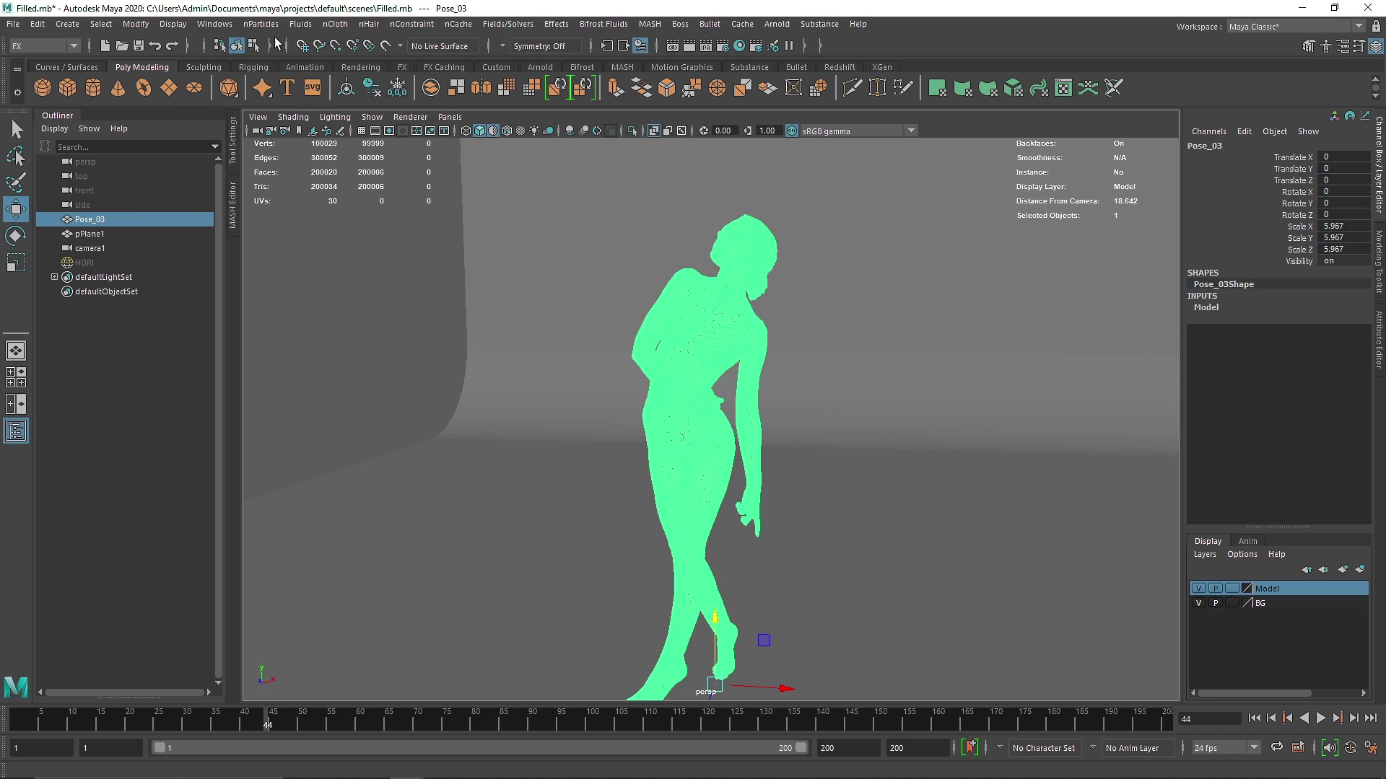
left_click(248, 28)
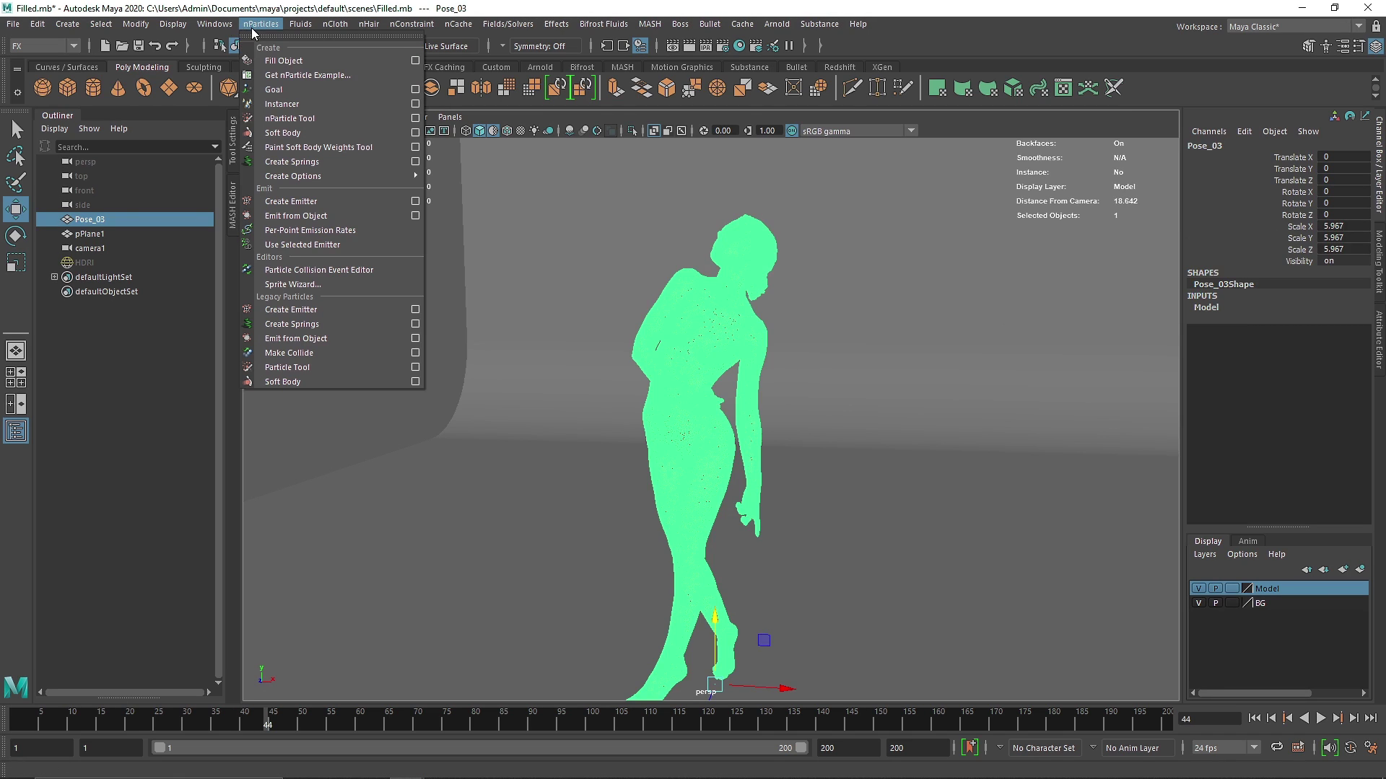
left_click(415, 60)
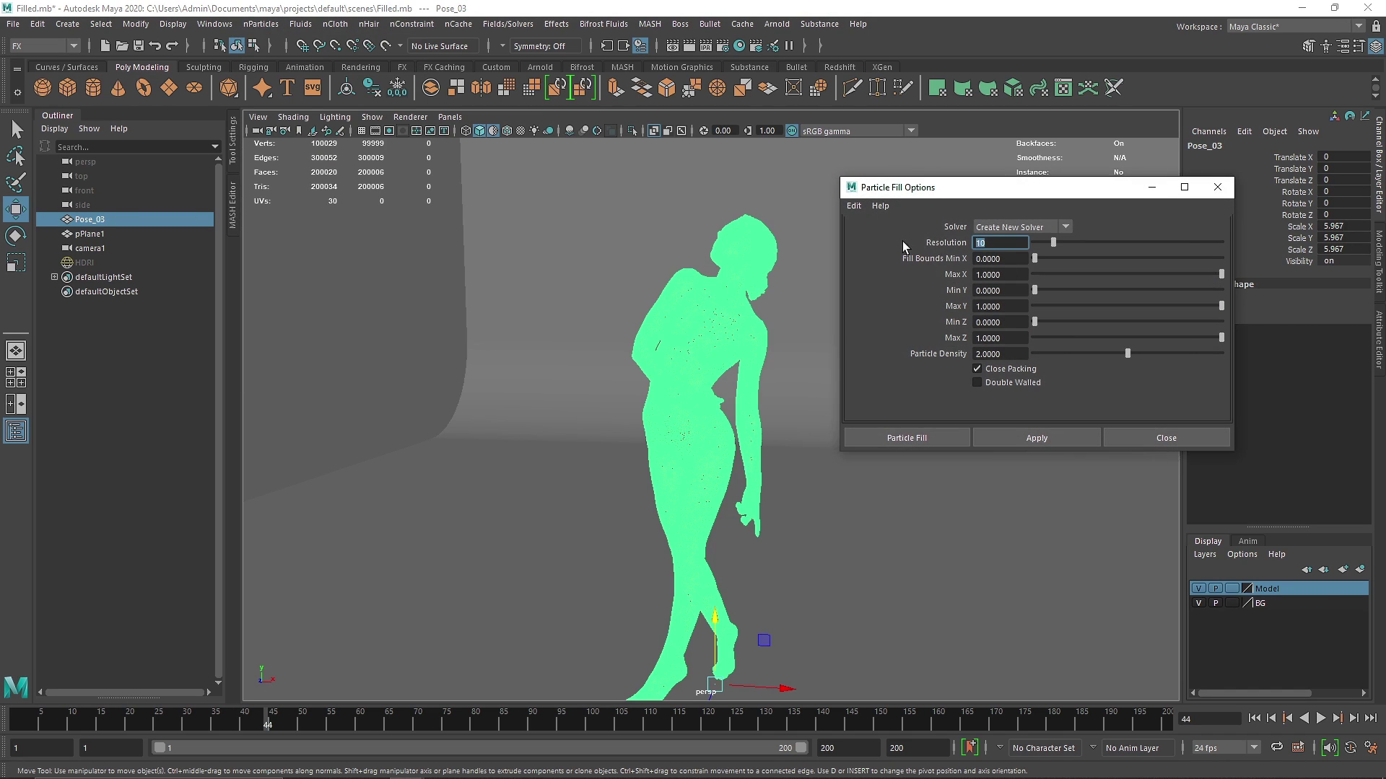
left_click(938, 435)
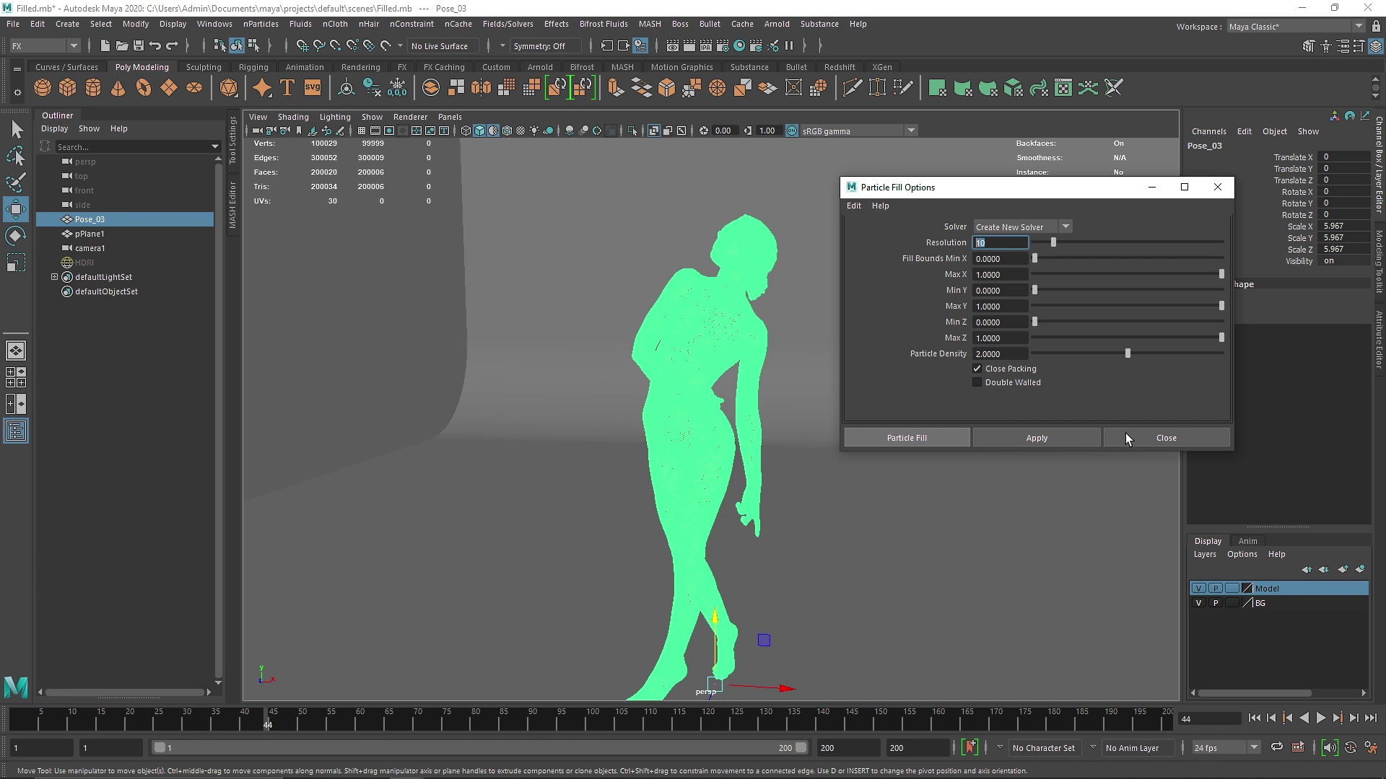
left_click(1170, 439)
left_click(396, 235)
Try to fill the Pose_03 figure again with the stored Fill Object settings, and clear the selection.
left_click_drag(710, 350, 693, 369, "alt")
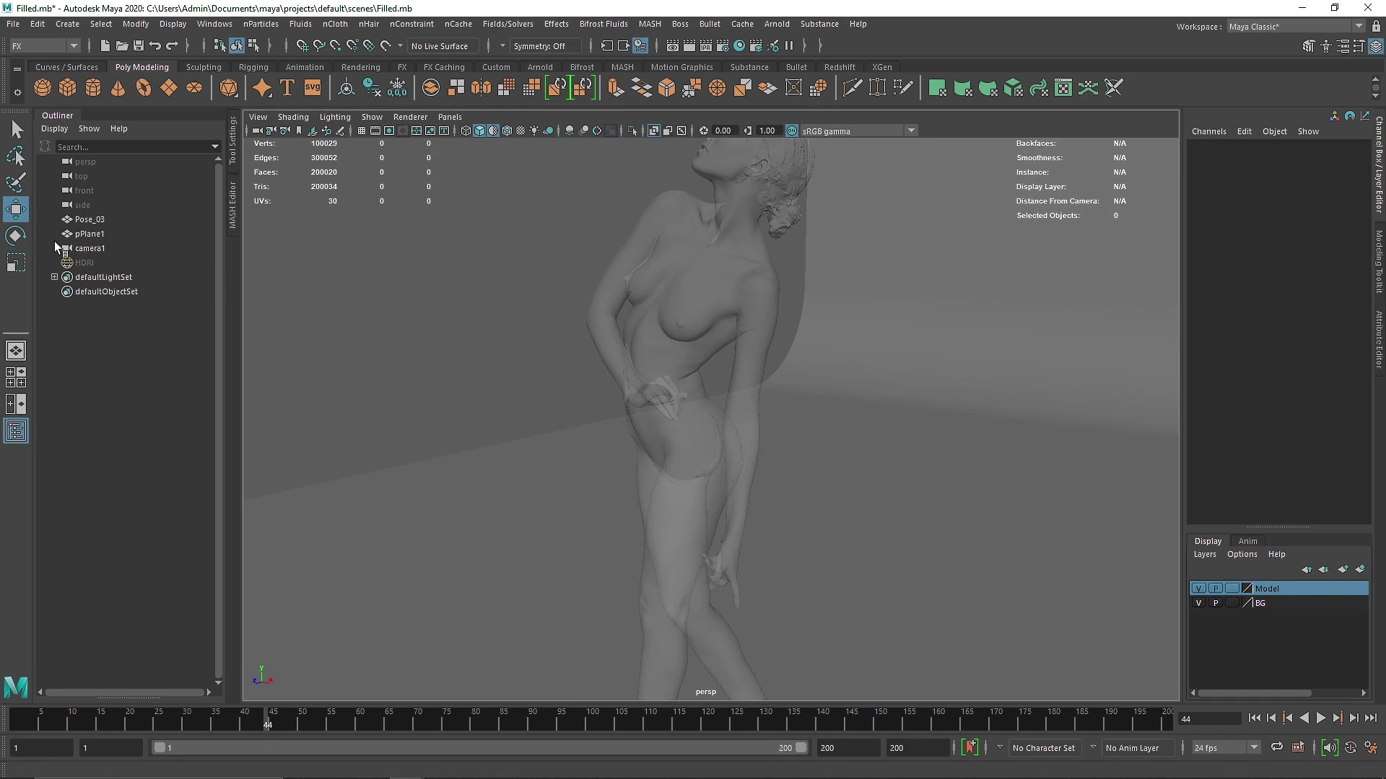
left_click(89, 218)
left_click(277, 26)
left_click(291, 62)
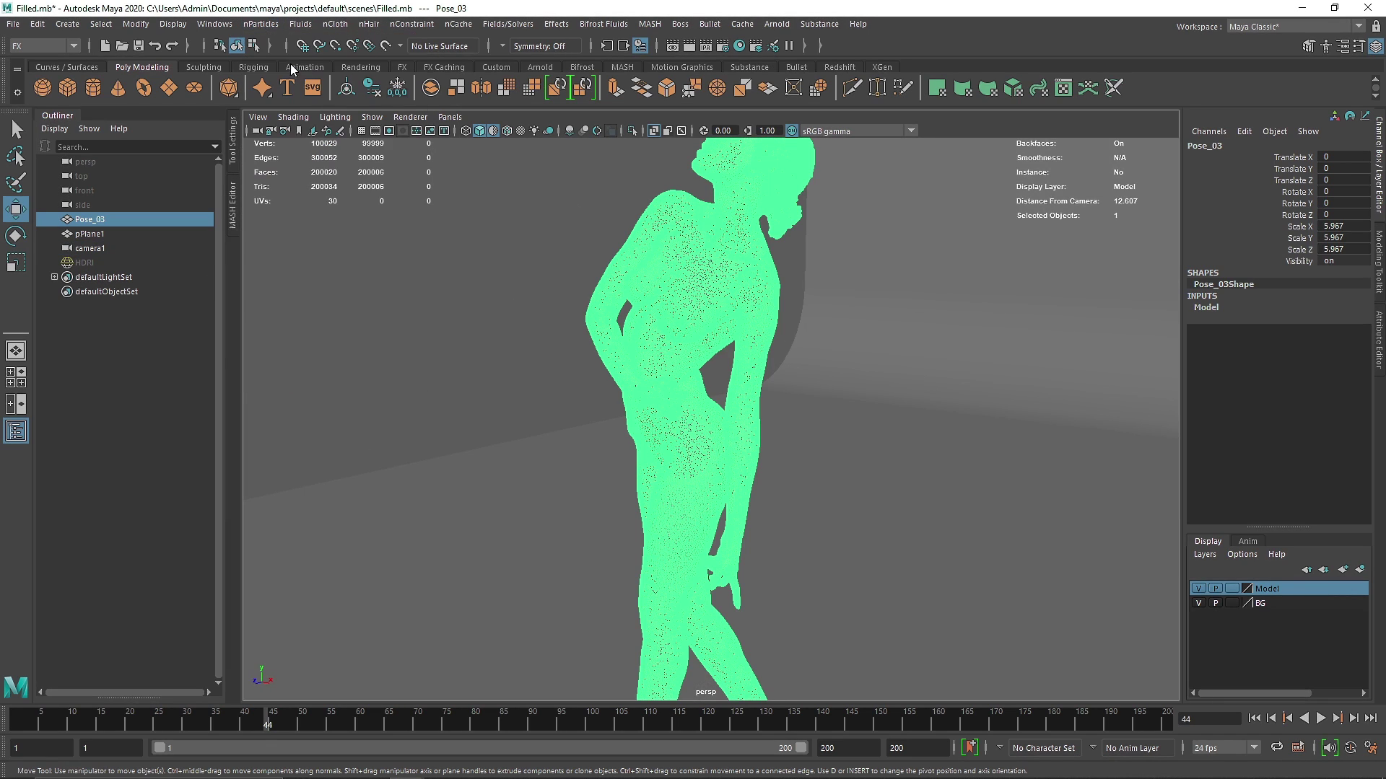
left_click(505, 329)
Fill the Pose_03 figure with nParticles at resolution 20, particle density 2, and close packing.
left_click(726, 313)
scroll(683, 312, "up", 5)
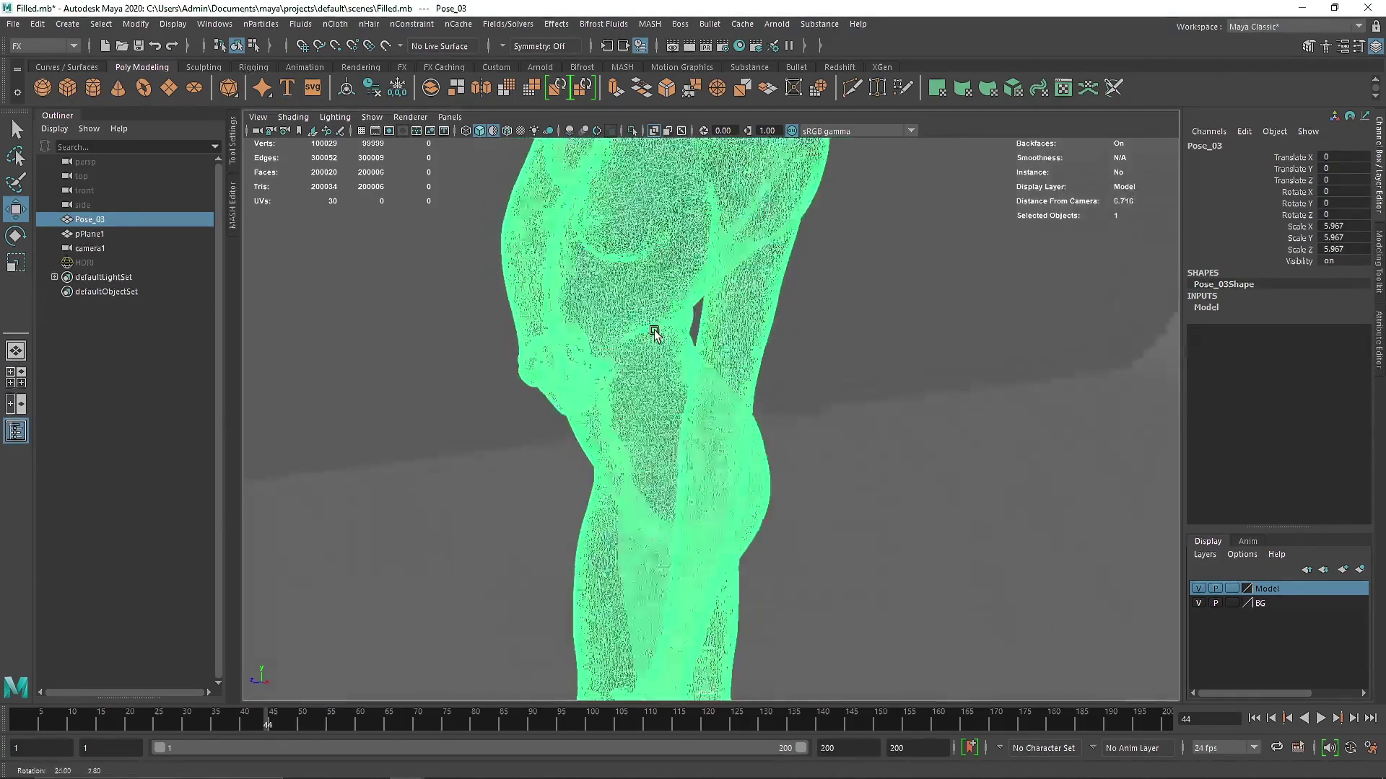
scroll(655, 333, "down", 5)
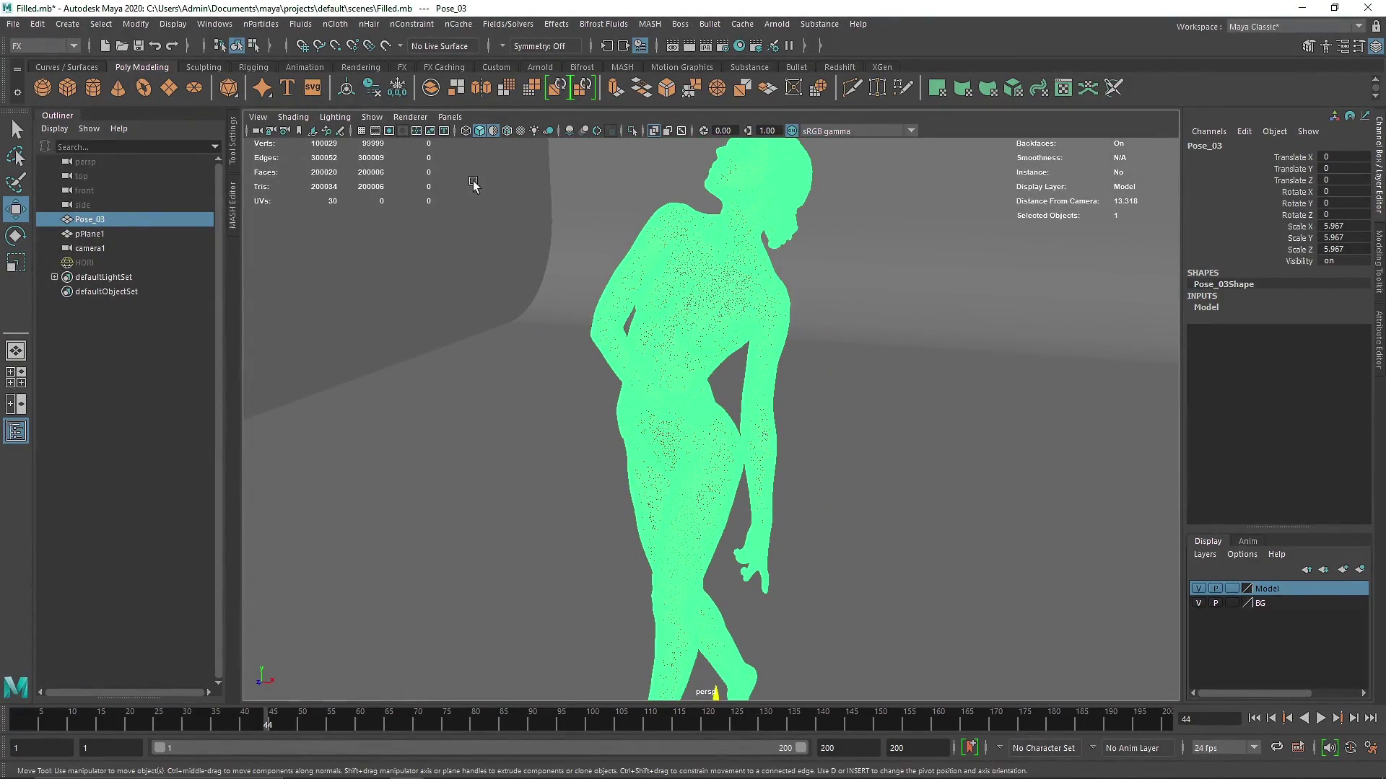
left_click(260, 23)
left_click(420, 59)
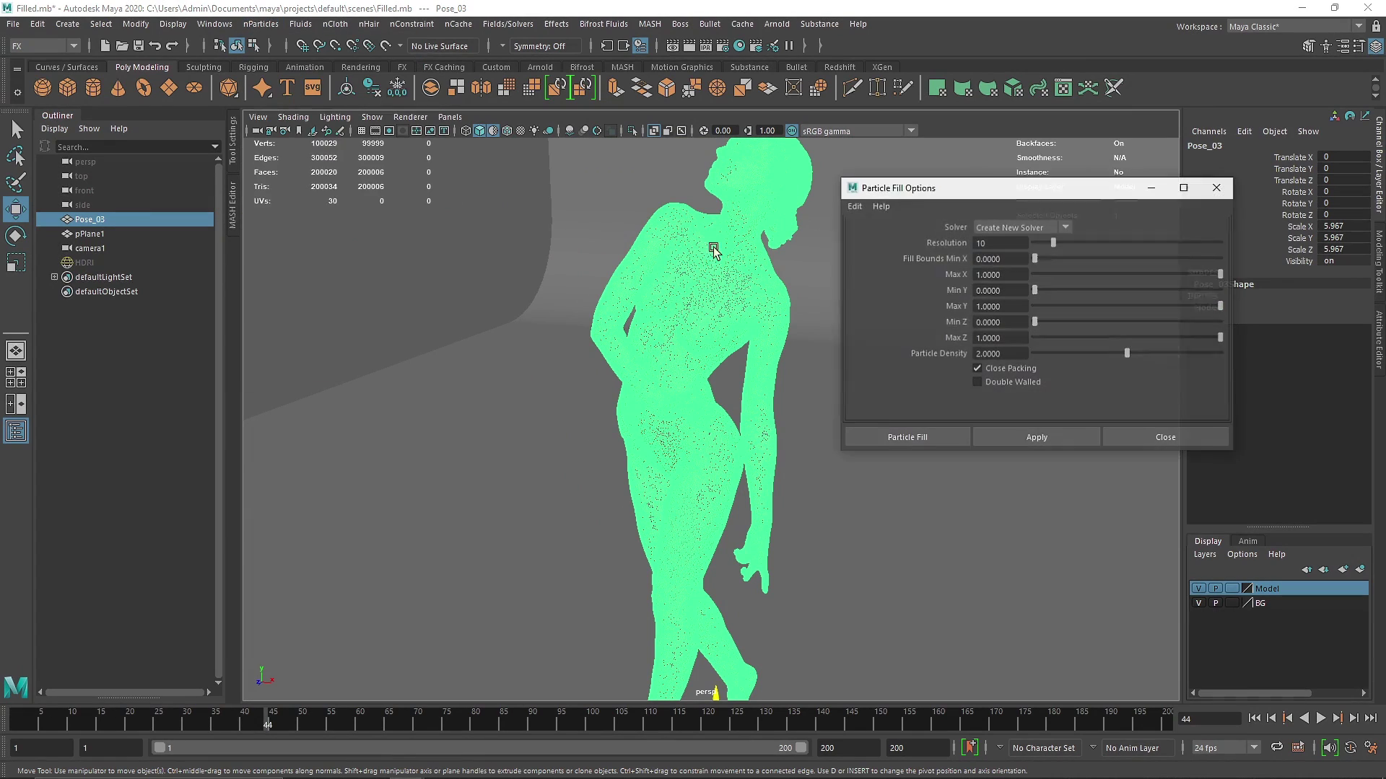
left_click(994, 243)
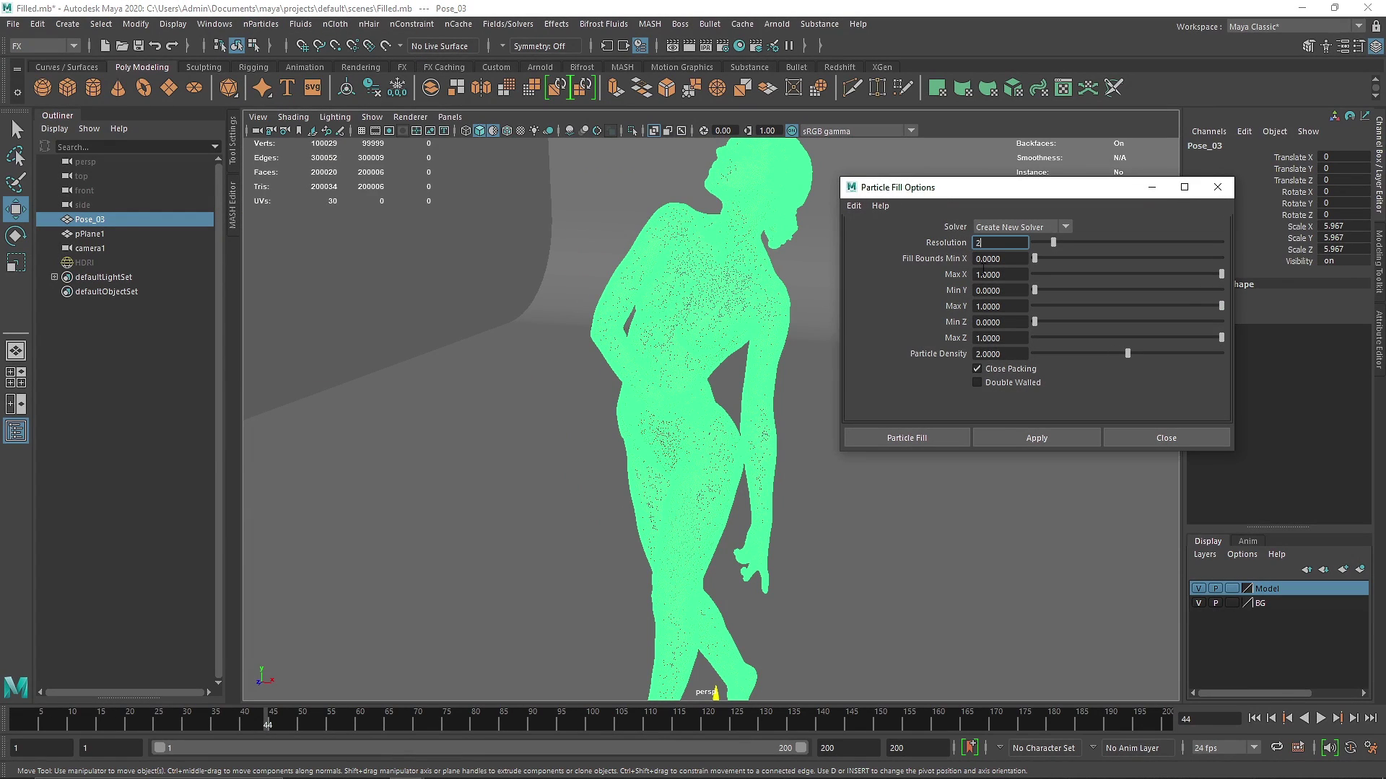
left_click(931, 437)
scroll(682, 347, "up", 5)
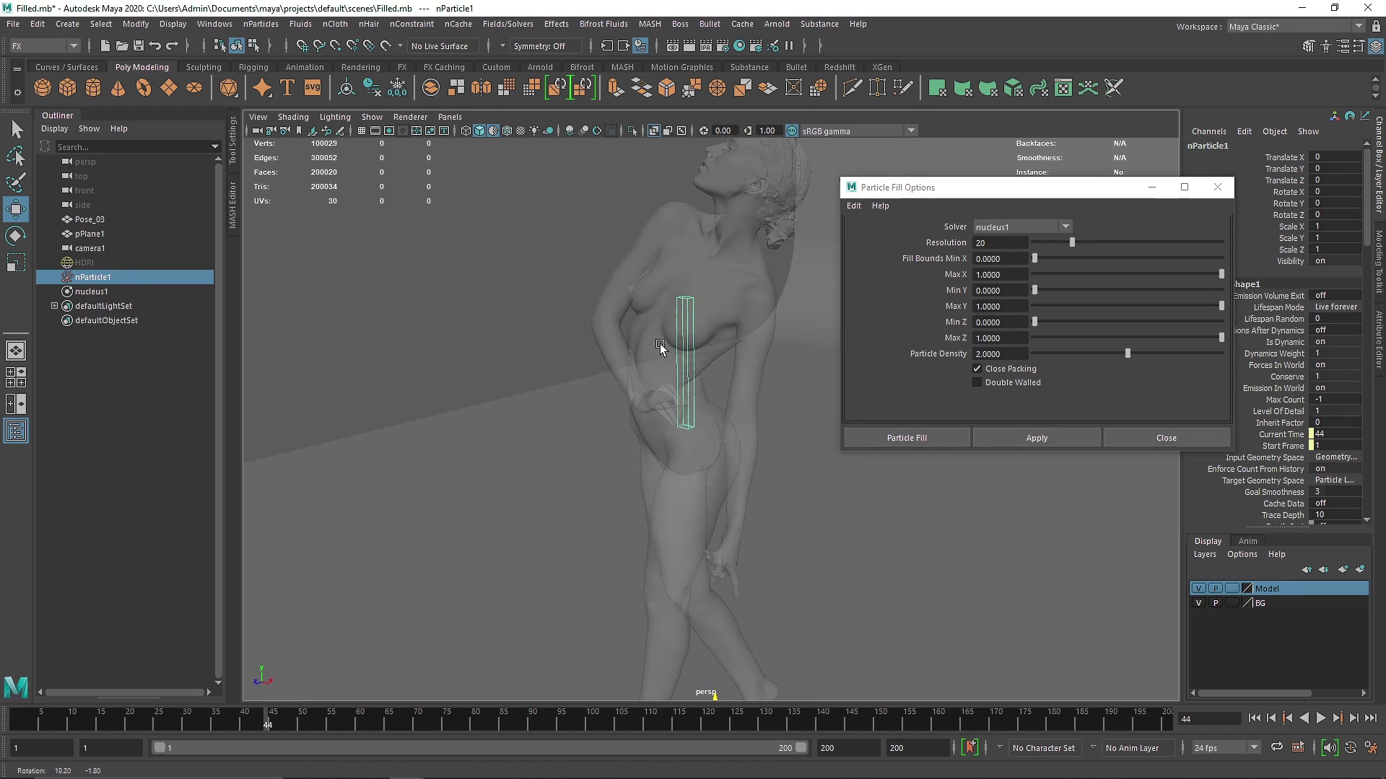
Dismiss the particle fill options and return the timeline to the start frame.
mouse_move(649, 325)
left_mouse_down("alt")
mouse_move(661, 336)
mouse_move(626, 315)
left_mouse_up("alt")
left_click(1130, 440)
left_click(1253, 719)
left_click_drag(767, 337, 799, 332, "alt")
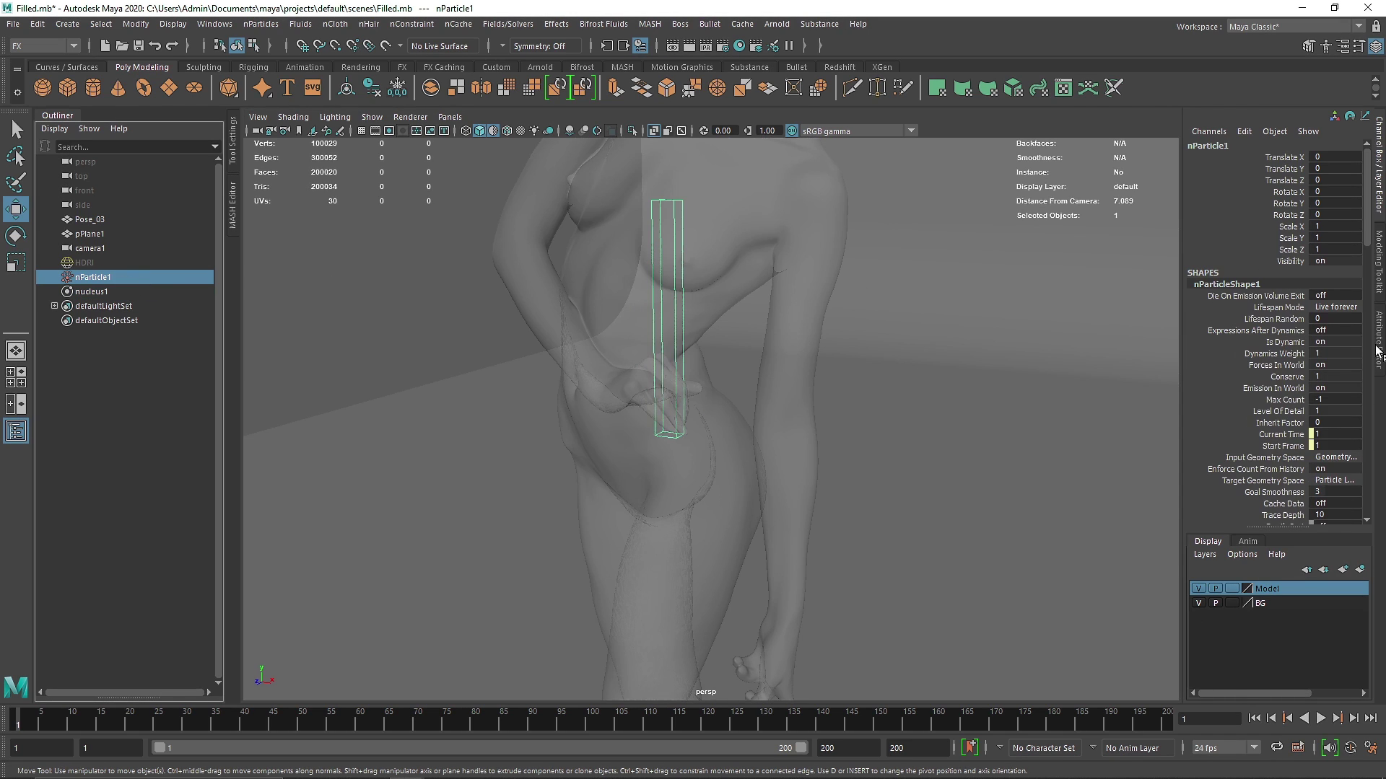
Set the nParticle radius to 0.1 and the particle render type to Spheres, and inspect the fill inside the figure.
left_click(1379, 337)
left_click_drag(1192, 283, 1104, 287)
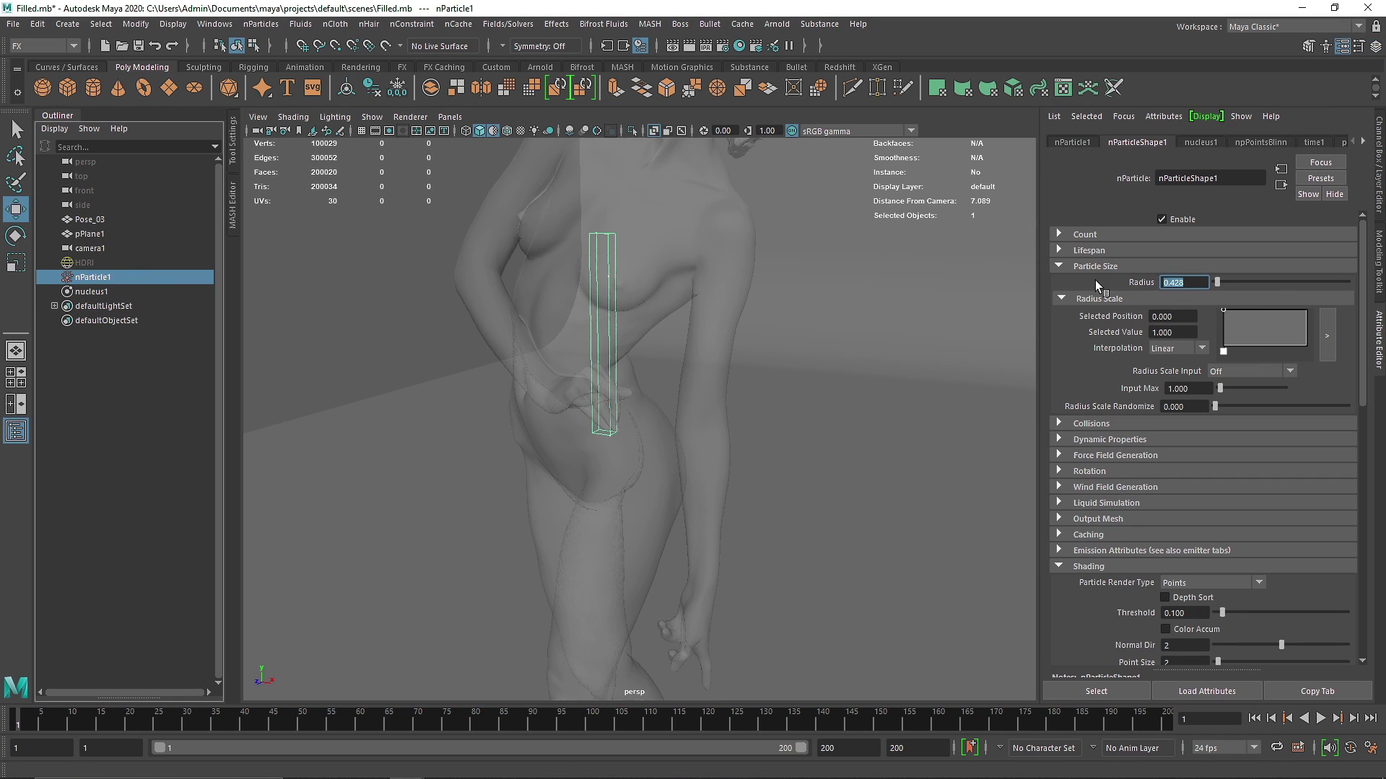
type("0.1")
key("Return")
left_click(1165, 583)
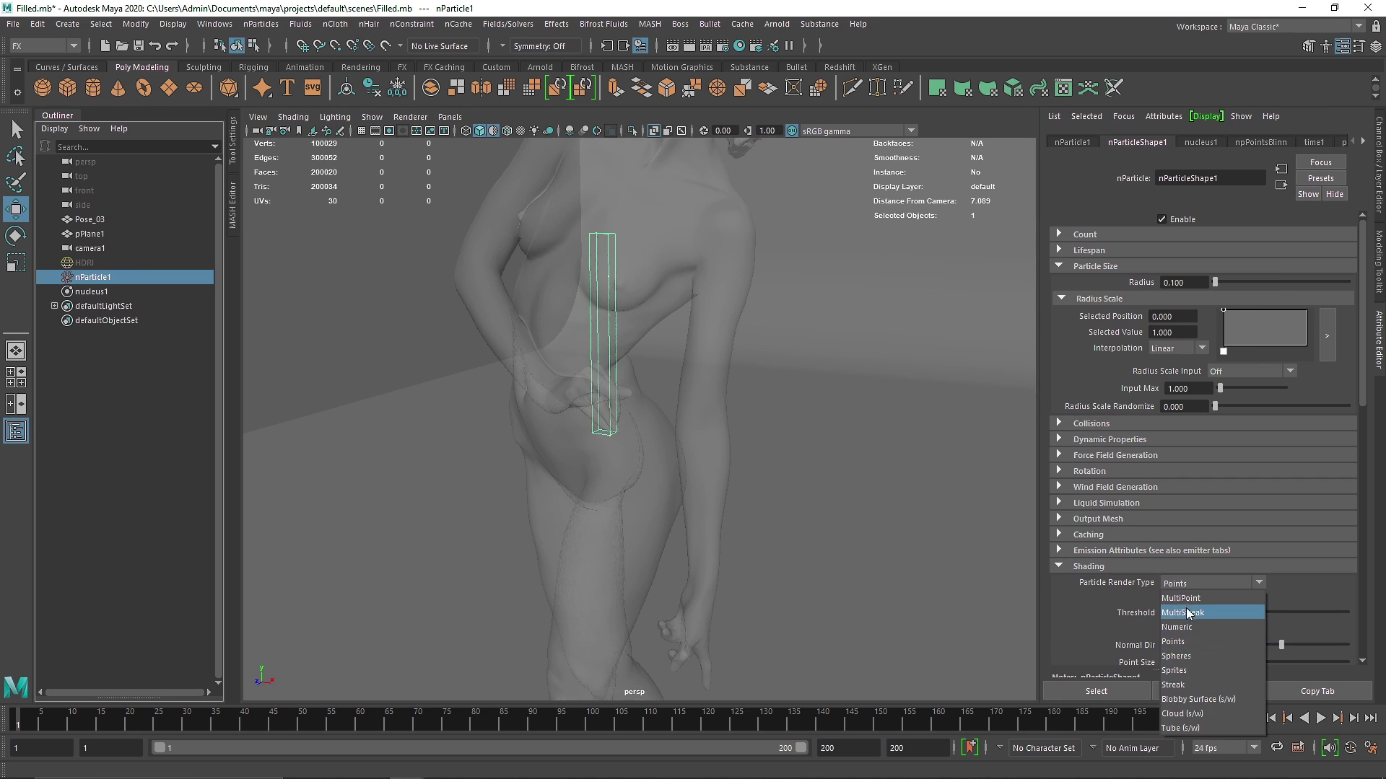
left_click(1191, 654)
left_click_drag(673, 363, 684, 294, "alt")
right_click_drag(683, 293, 728, 297, "alt")
middle_click_drag(709, 283, 750, 331, "alt")
left_click_drag(751, 333, 626, 371, "alt")
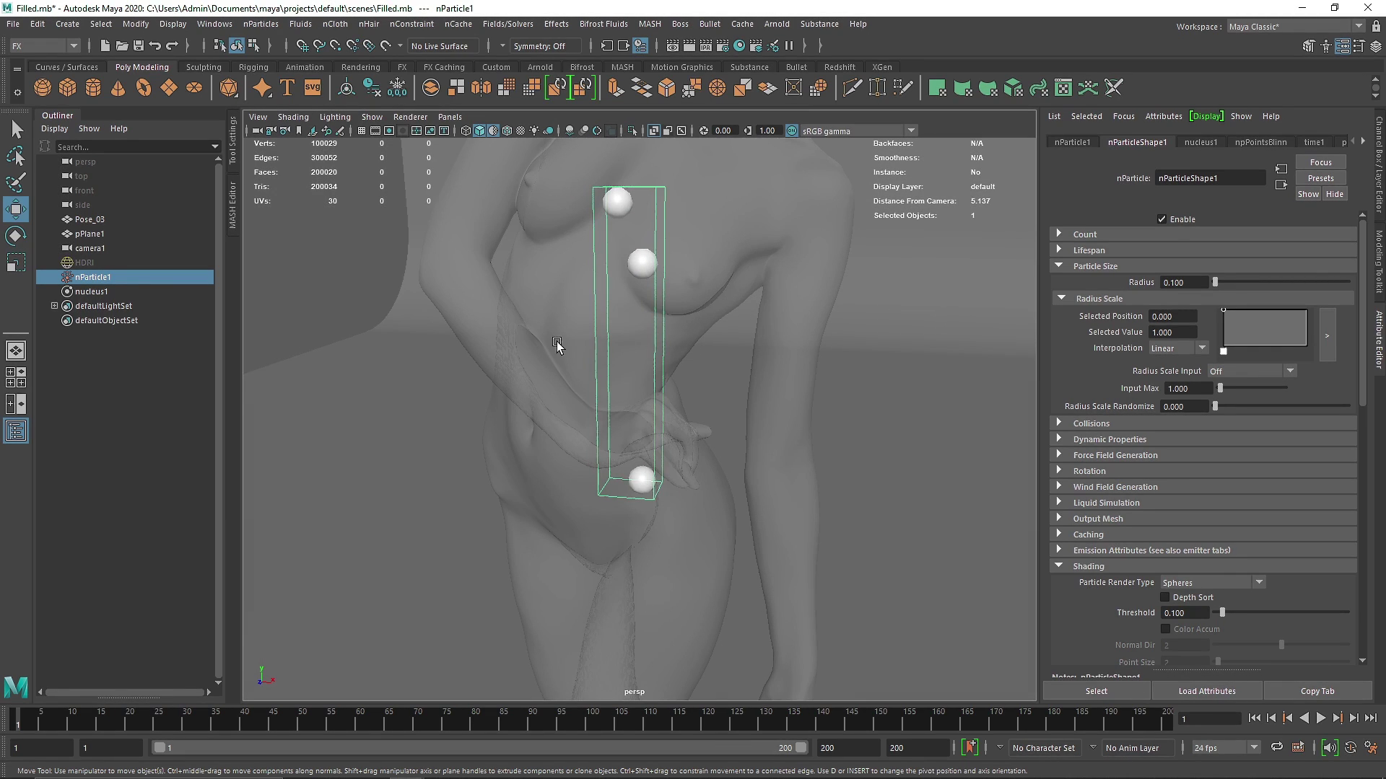
Delete the nParticle object and fill the Pose_03 figure again at resolution 30.
left_click(114, 276)
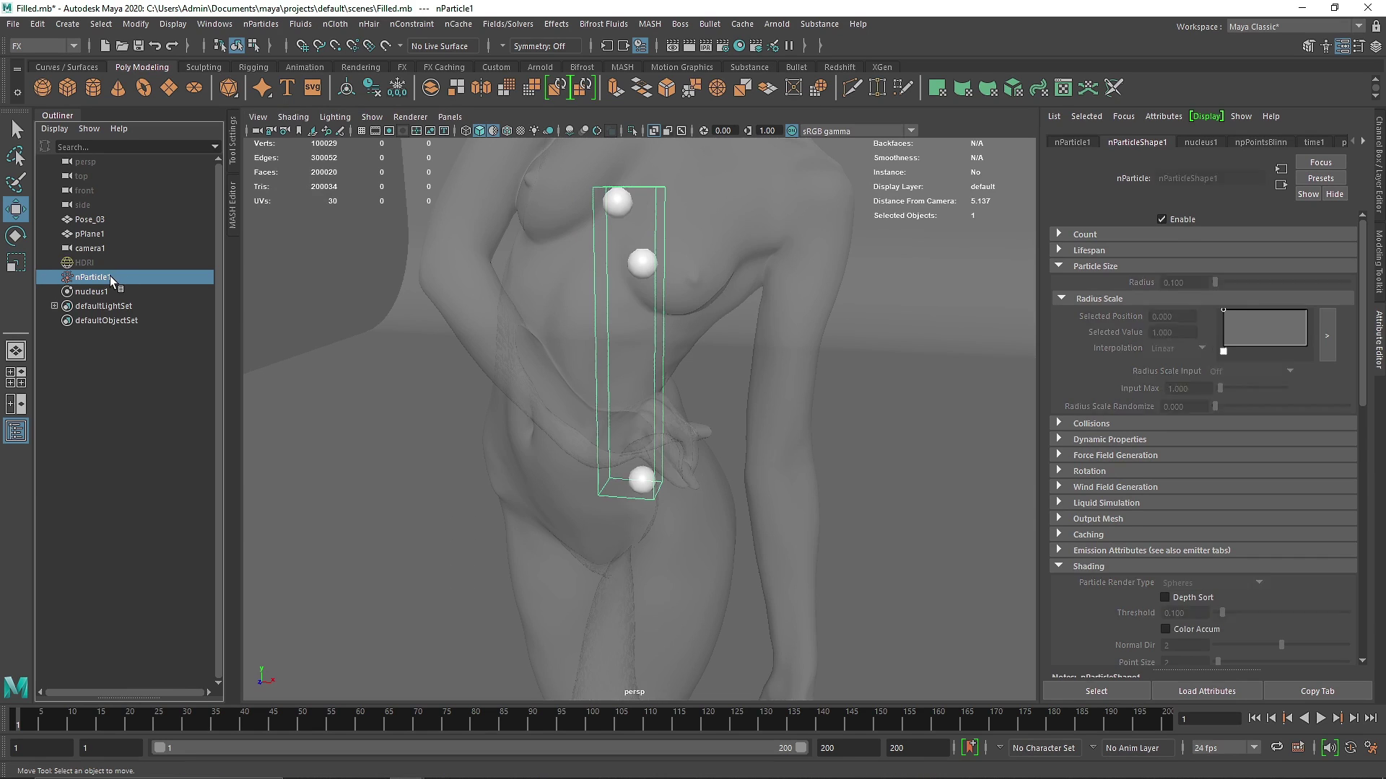
key("Delete")
left_click(90, 219)
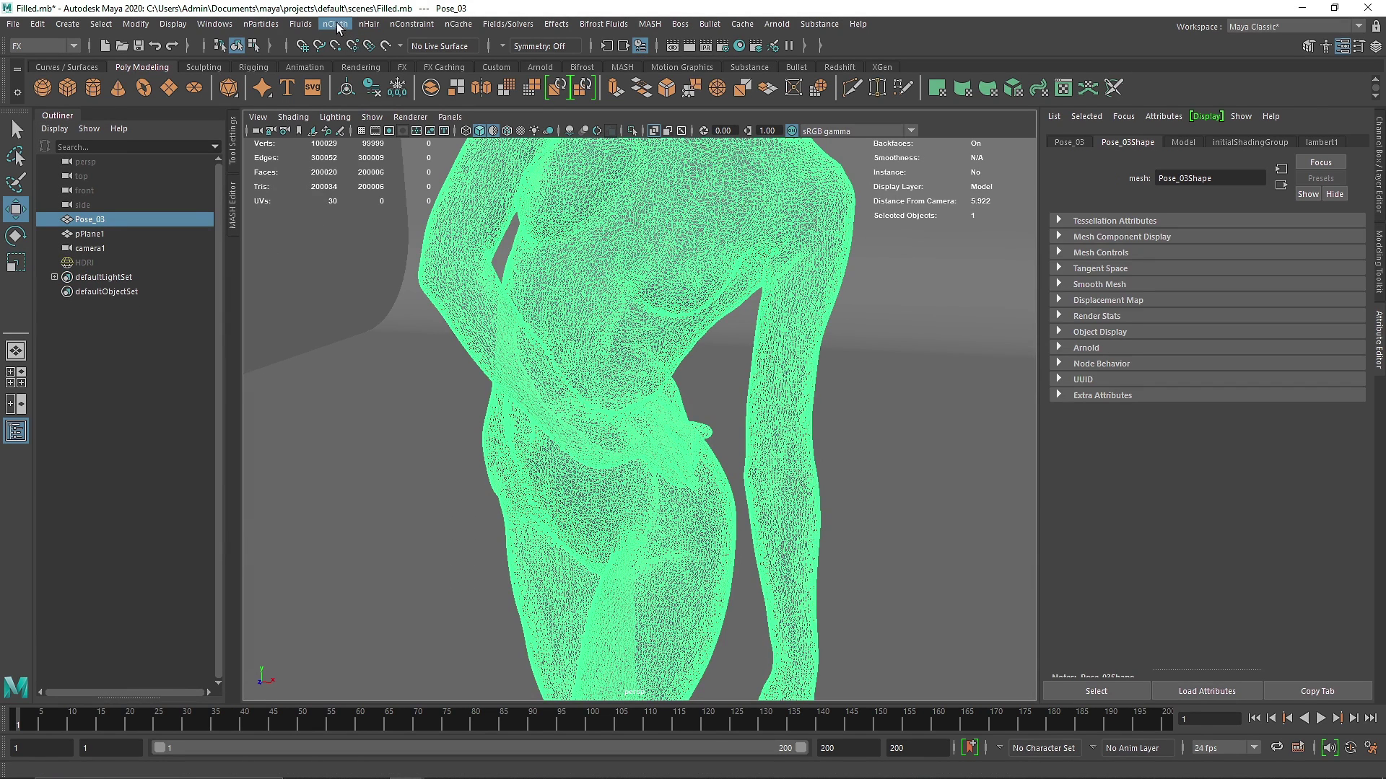
left_click(274, 24)
left_click(423, 57)
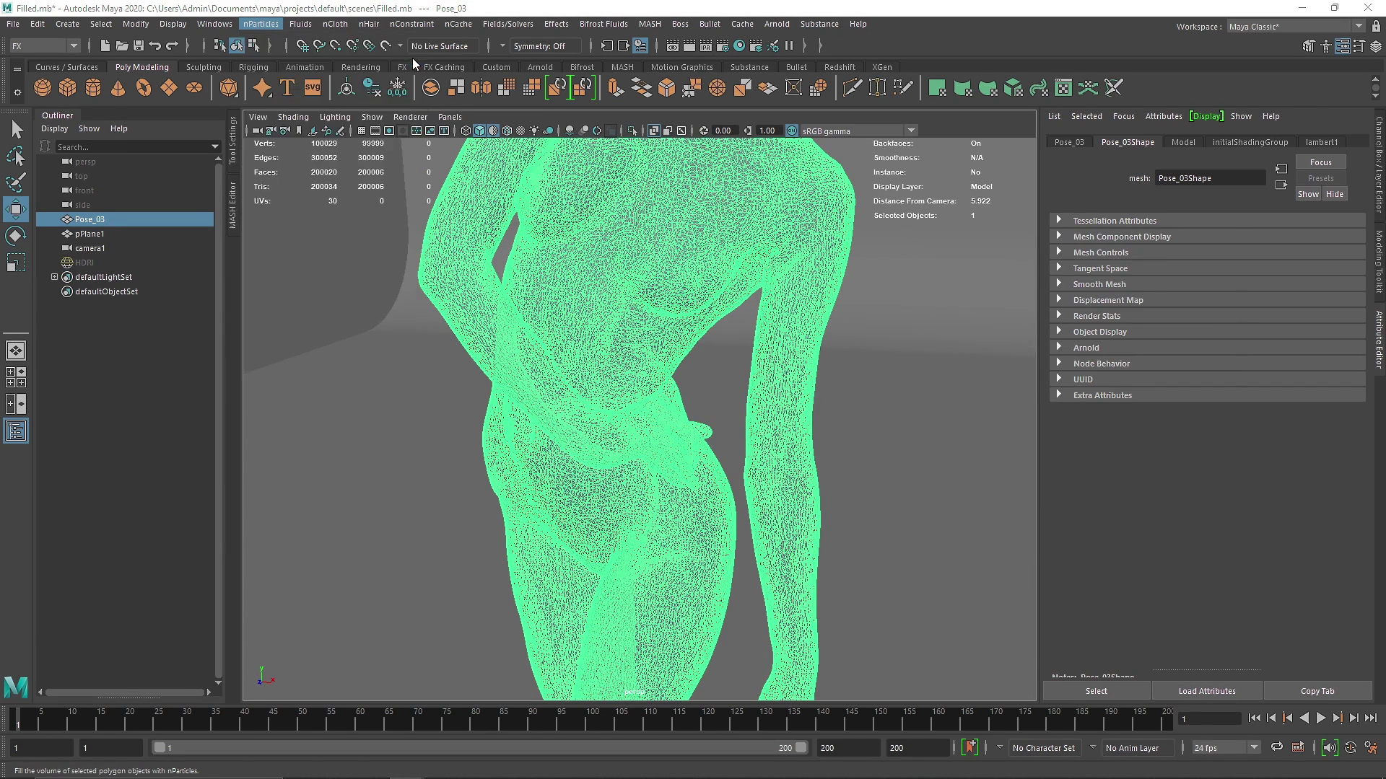
left_click(980, 243)
key("BackSpace")
type("30")
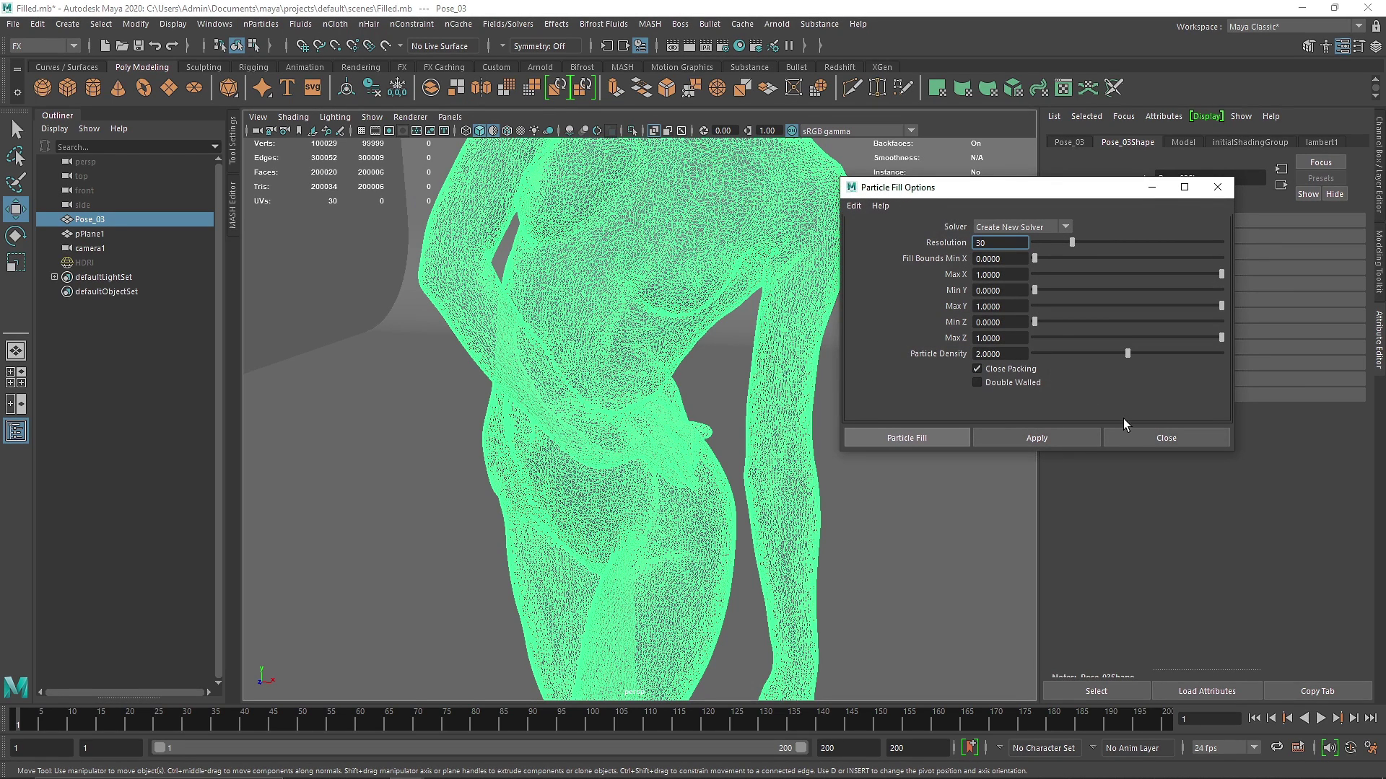
left_click(950, 433)
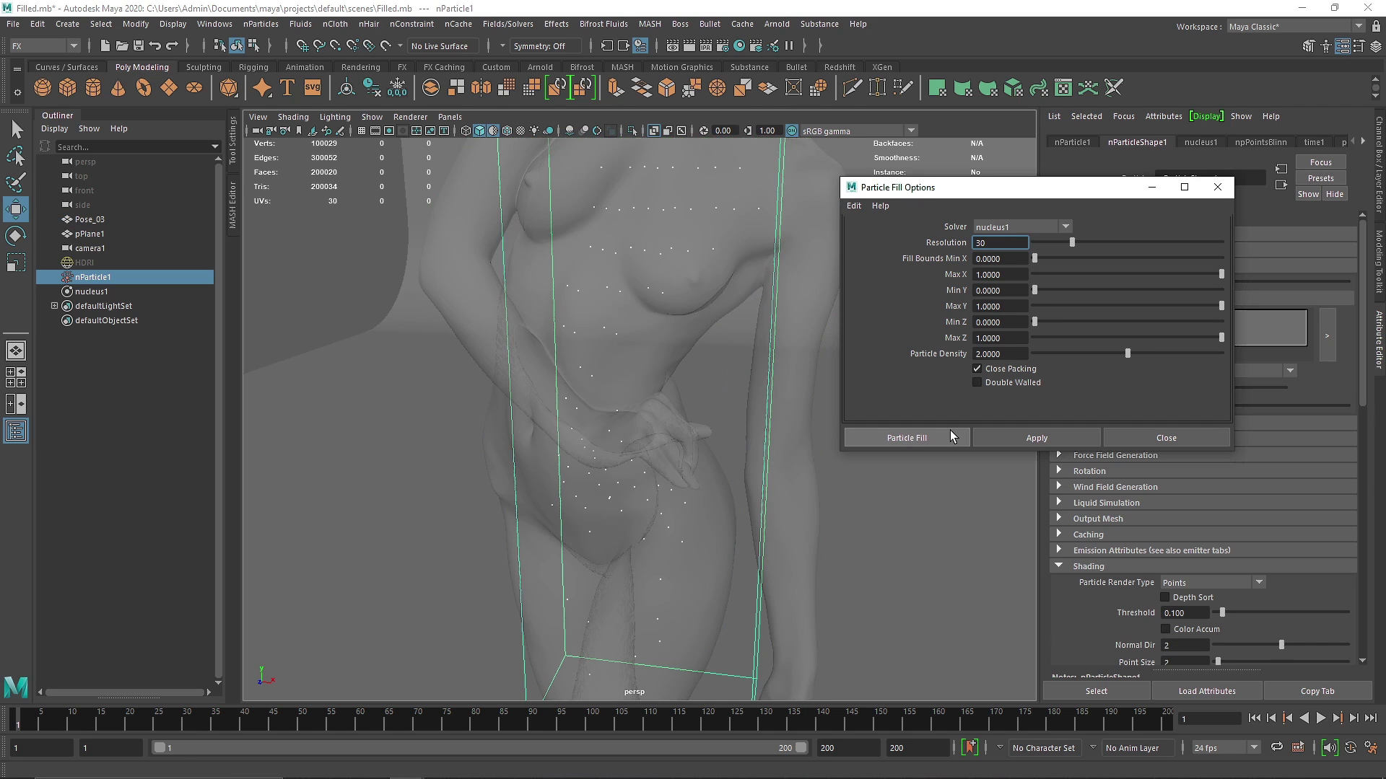
left_click(1158, 438)
Render the resolution 30 nParticles as Spheres with a radius of 0.1 and inspect their coverage of the whole figure.
left_click_drag(751, 383, 763, 430, "alt")
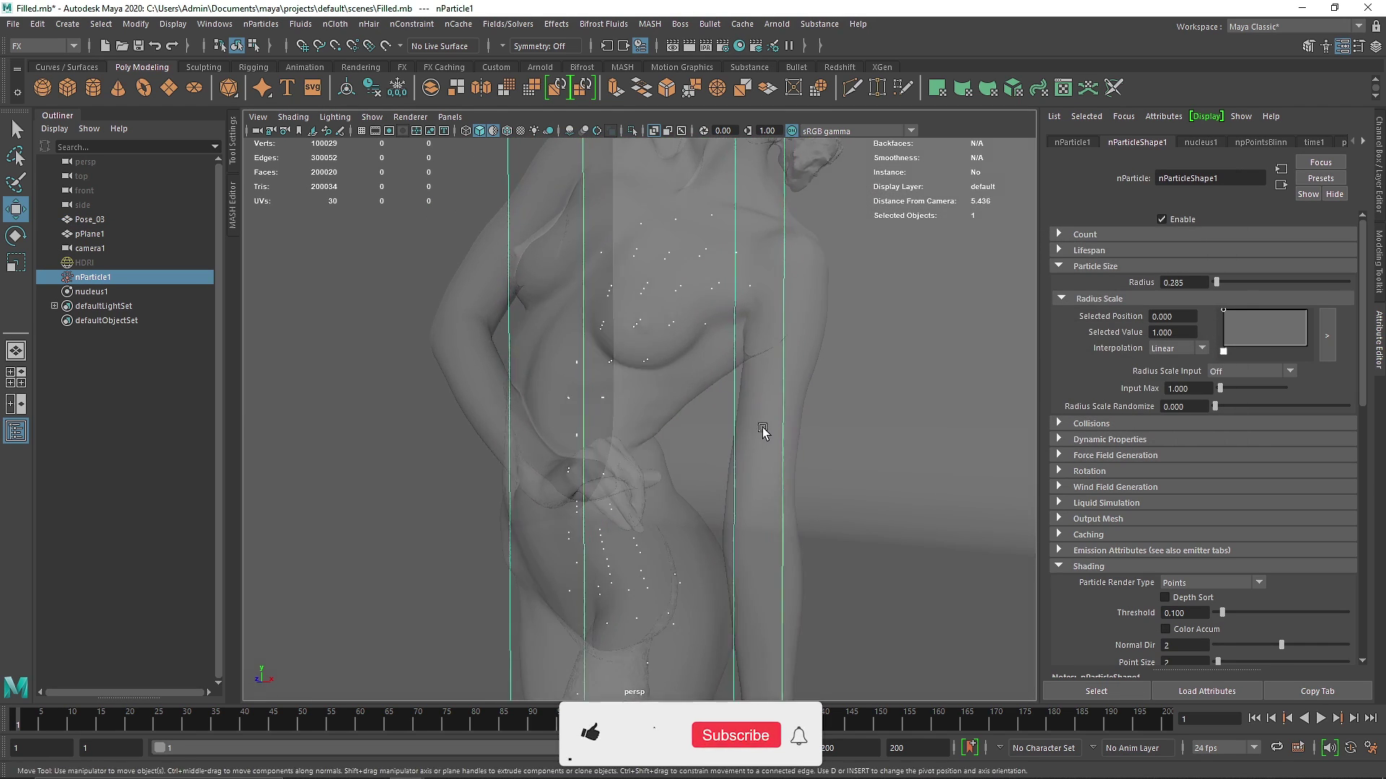
left_click(1202, 583)
left_click(1188, 646)
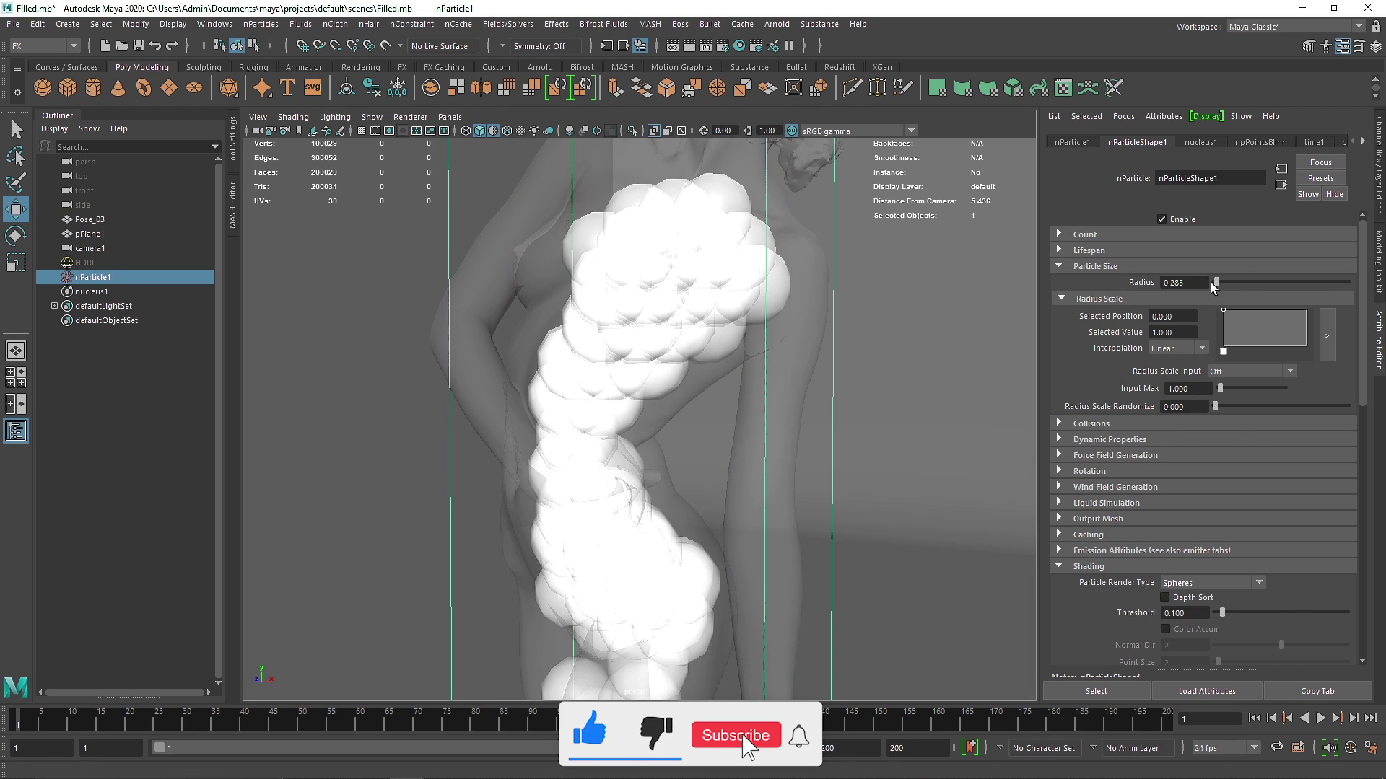
left_click_drag(1203, 283, 1110, 296)
type("0.1")
key("Return")
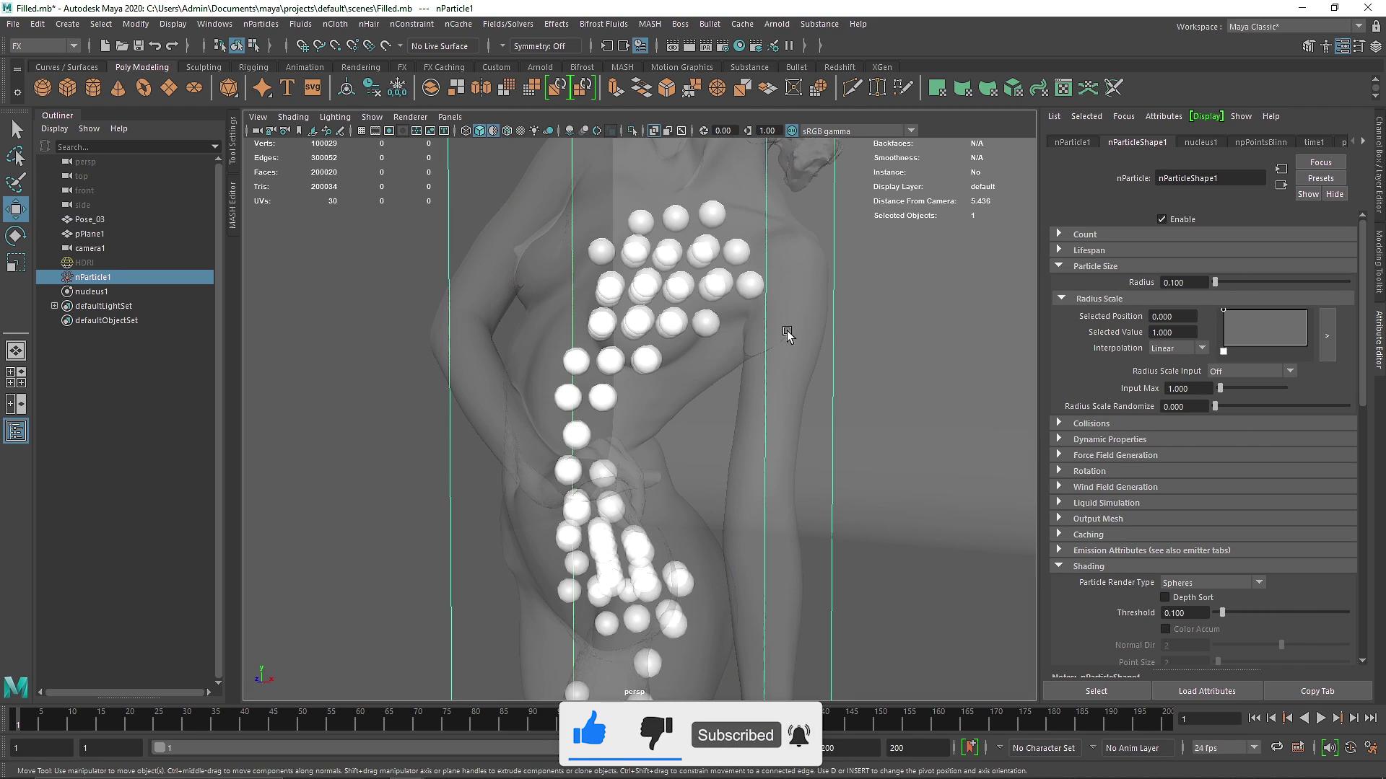
left_click_drag(770, 340, 637, 421, "alt")
scroll(652, 321, "down", 6)
left_click_drag(653, 322, 476, 278, "alt")
scroll(708, 318, "up", 2)
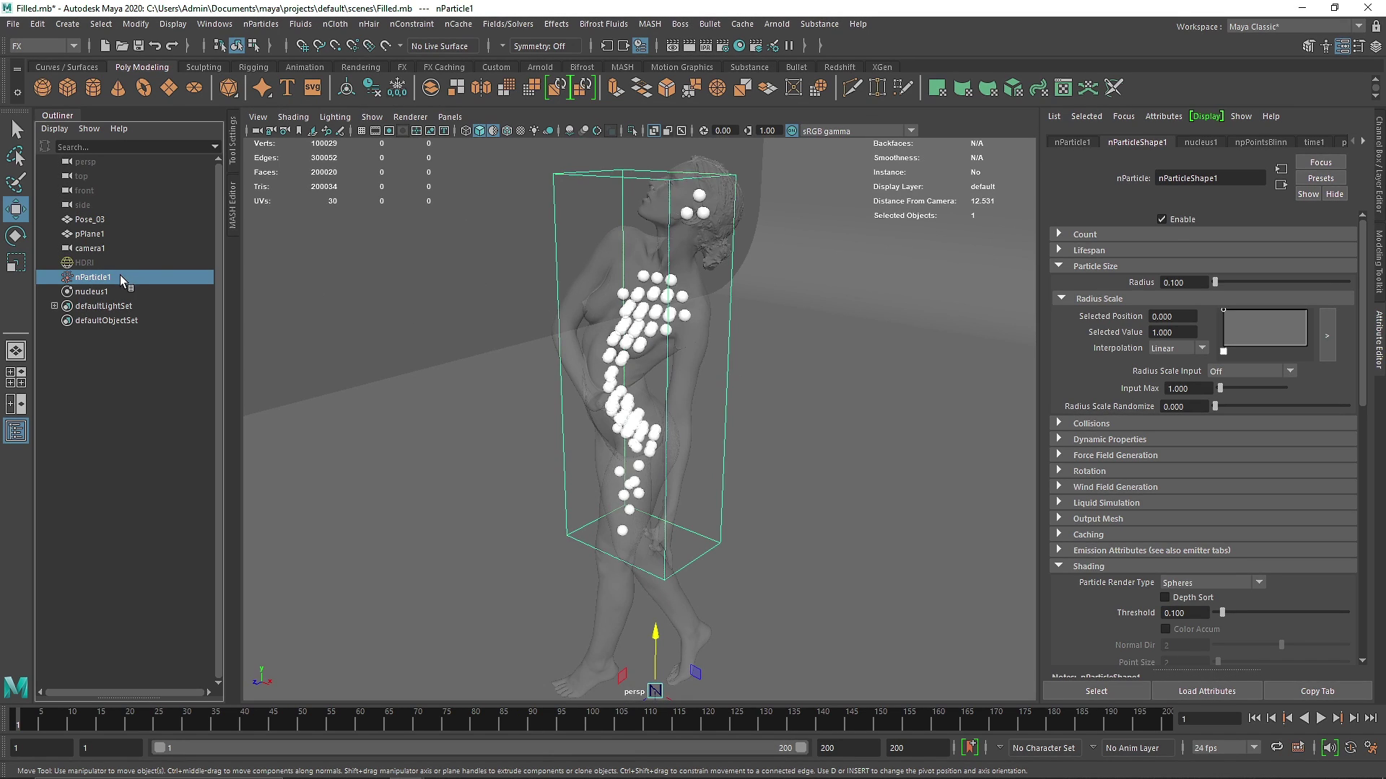
Replace the nParticle object with a new fill of the Pose_03 figure at resolution 100.
key("Delete")
left_click(628, 282)
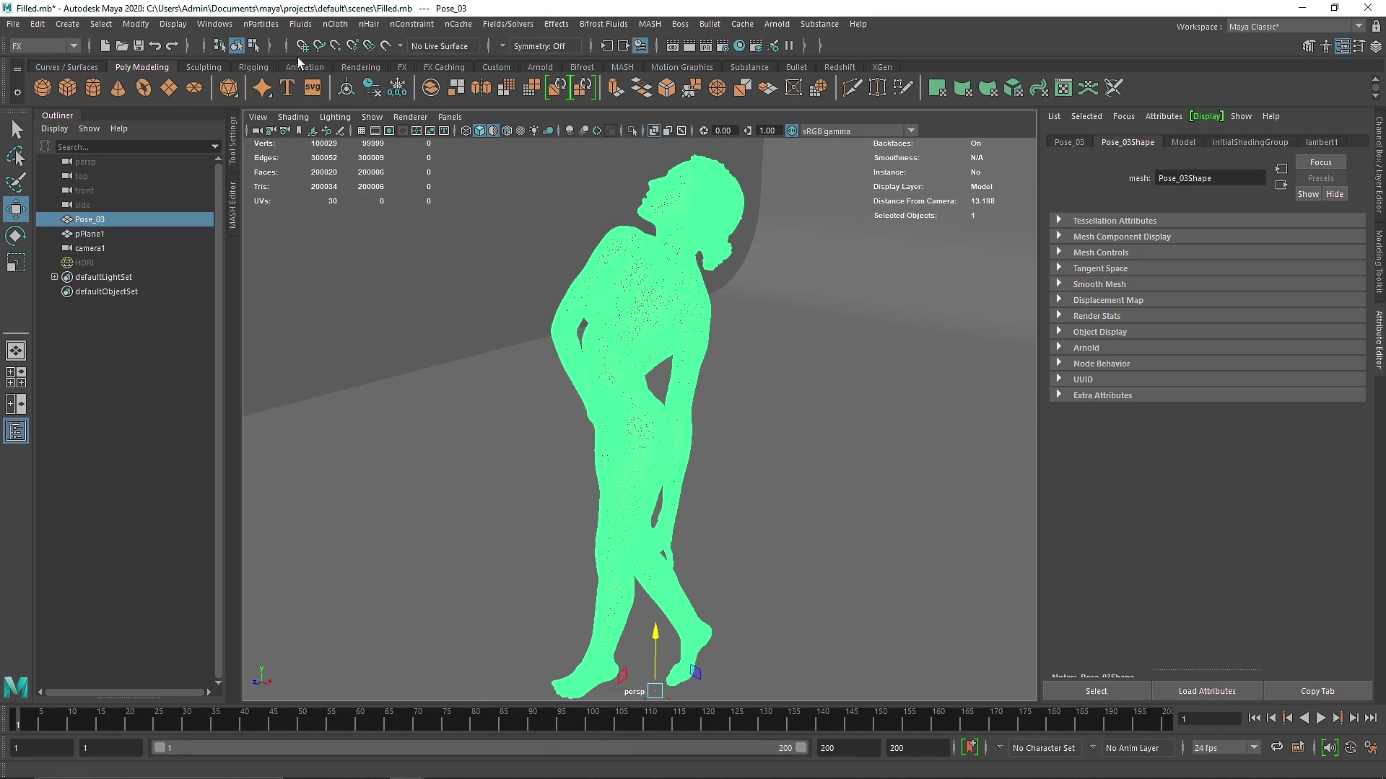
left_click(261, 24)
left_click(415, 61)
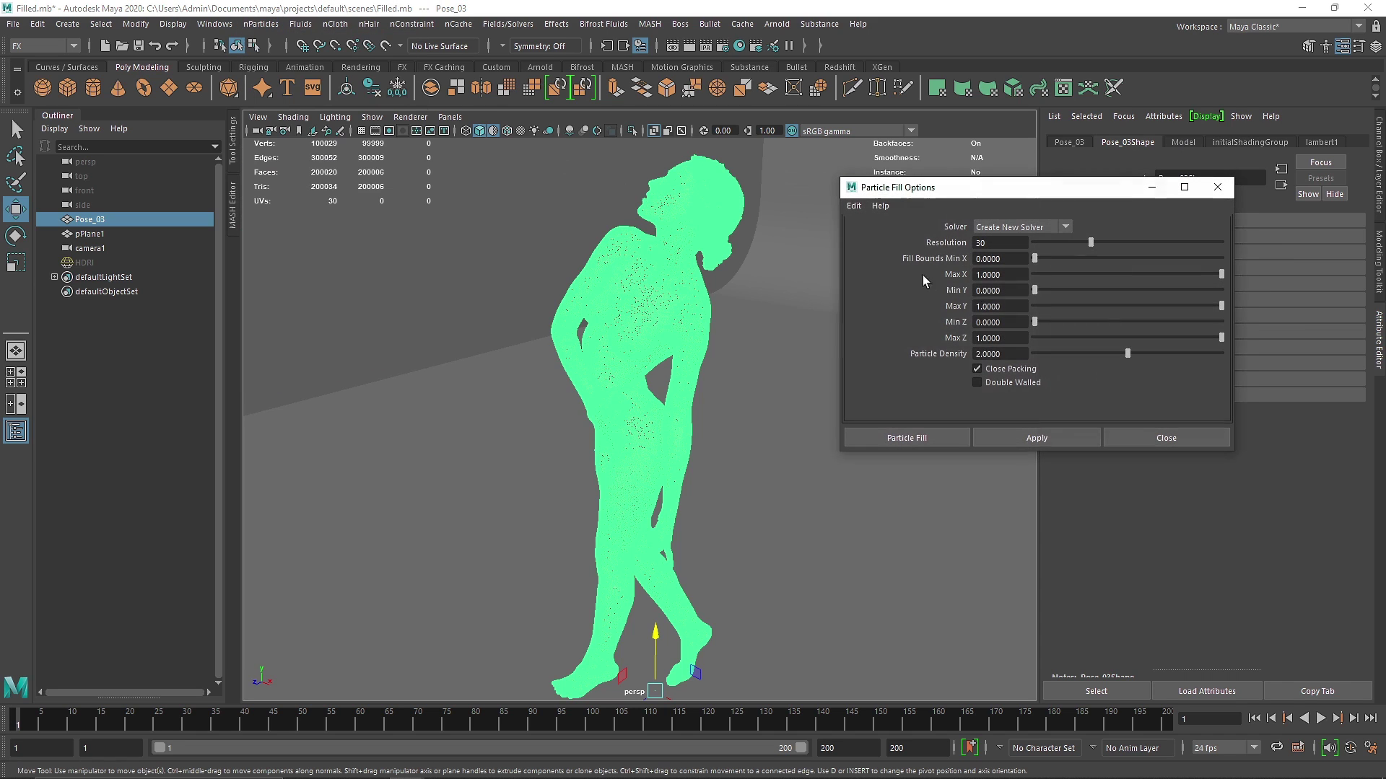
double_click(989, 243)
type("100")
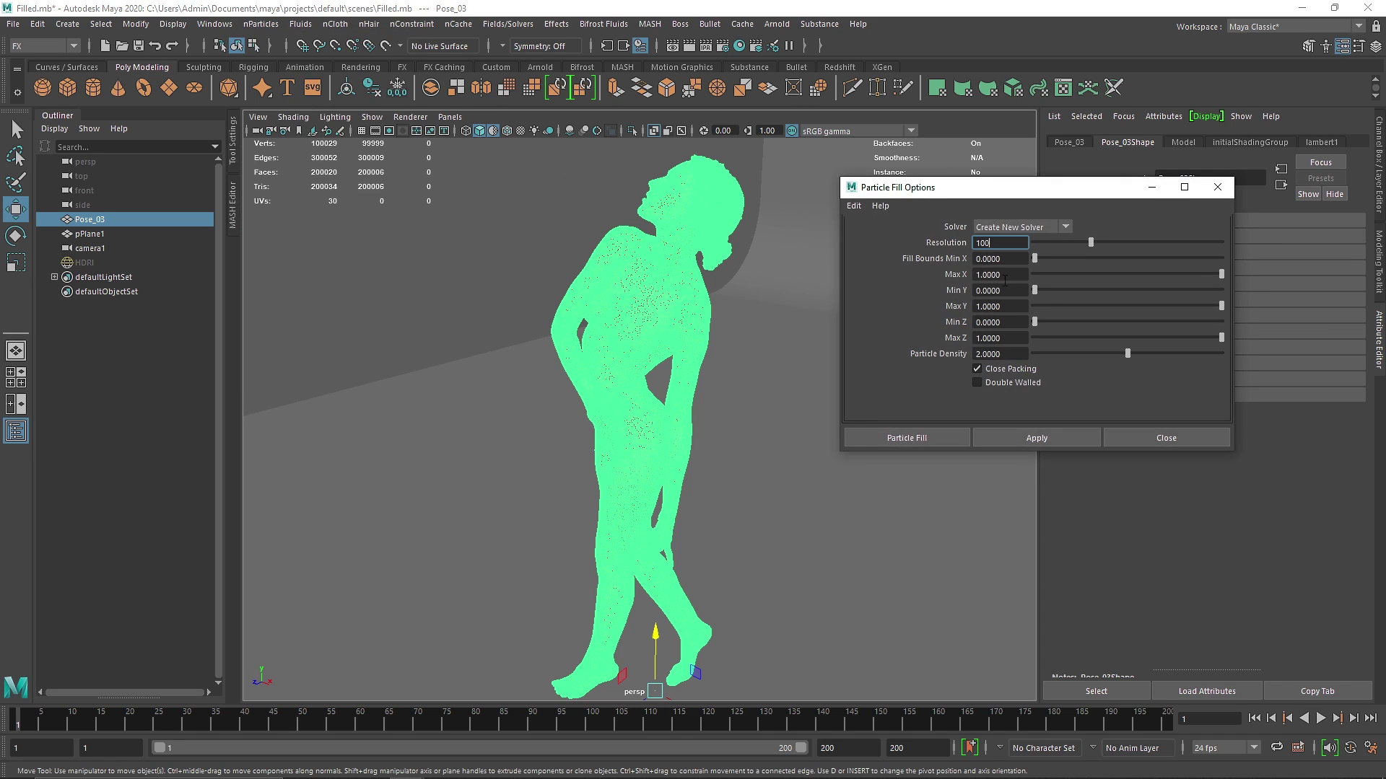
left_click(878, 440)
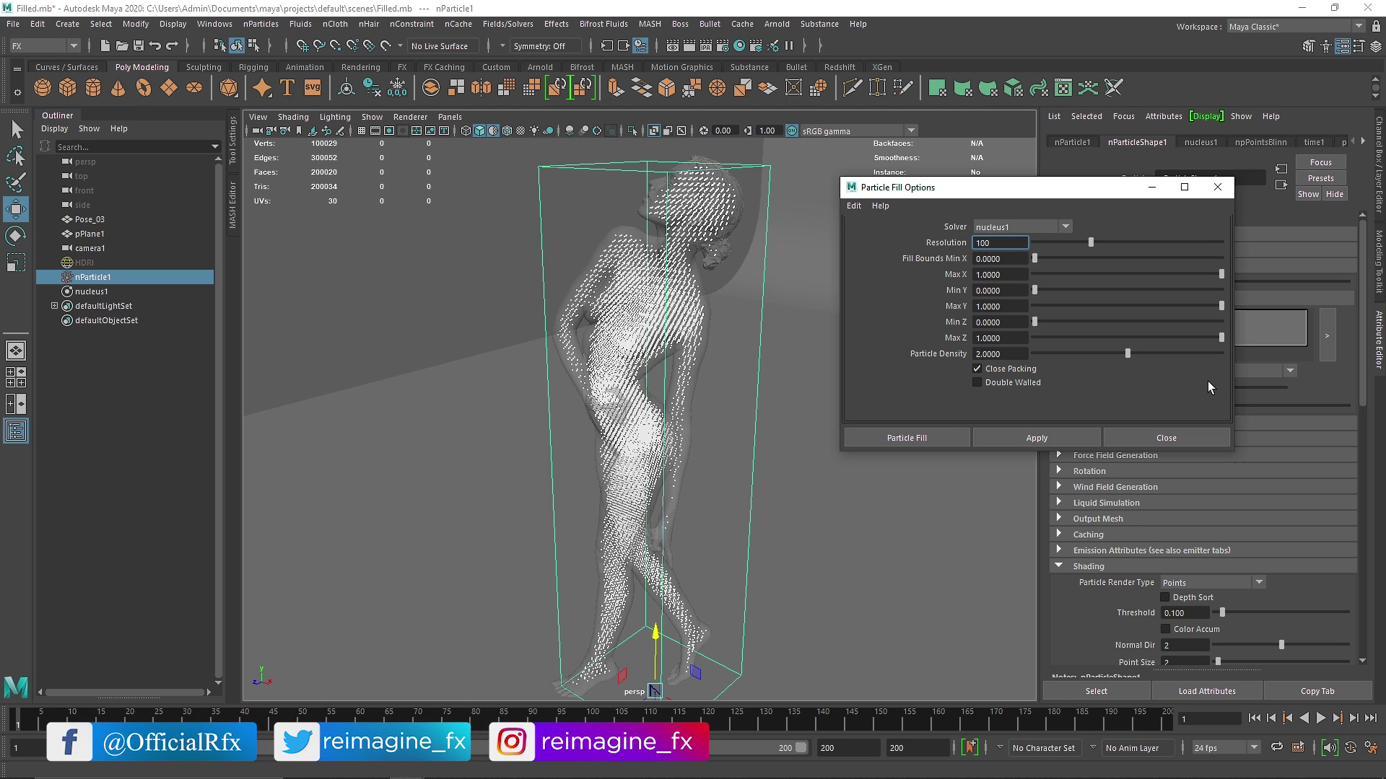
left_click(1167, 436)
Set the new nParticles' render type to Spheres and their radius to 0.02.
left_click_drag(698, 364, 661, 314, "alt")
left_click(1213, 582)
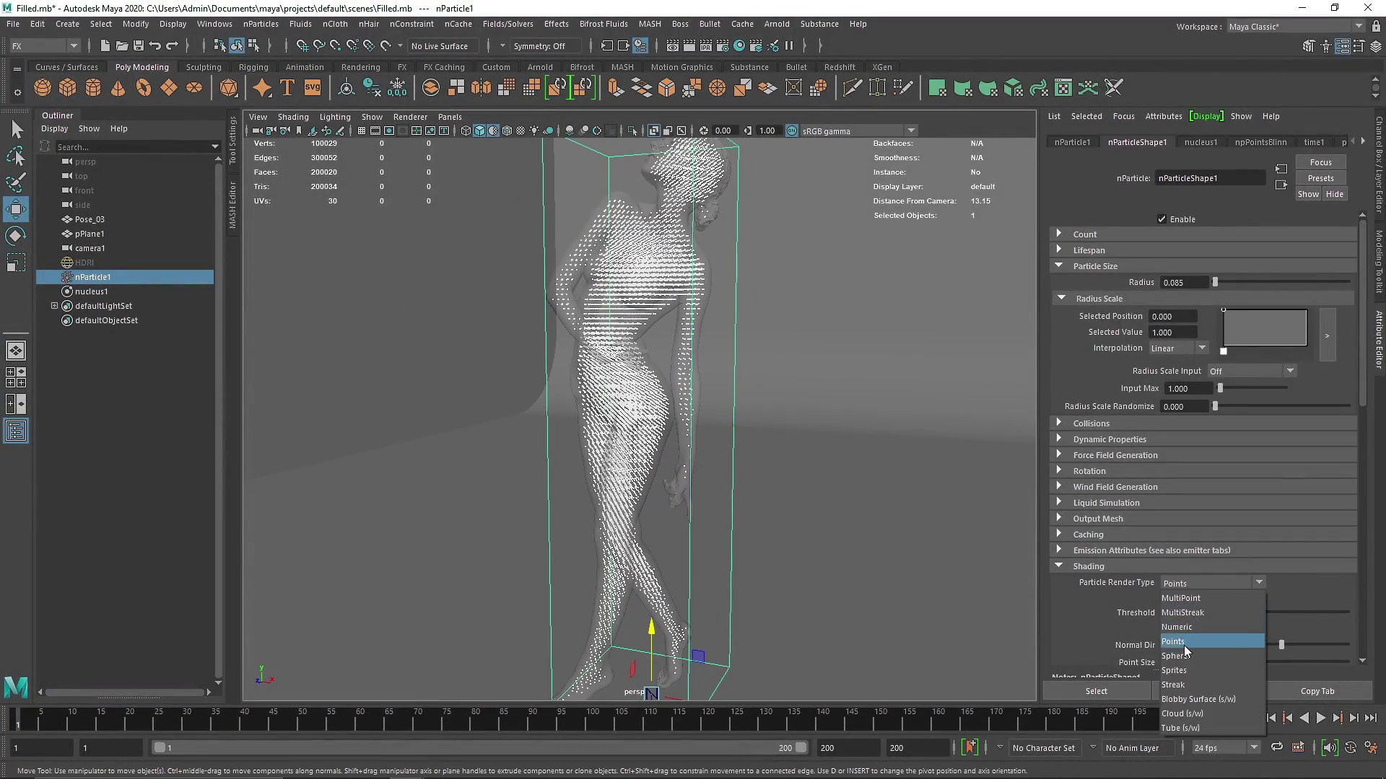
left_click(1177, 656)
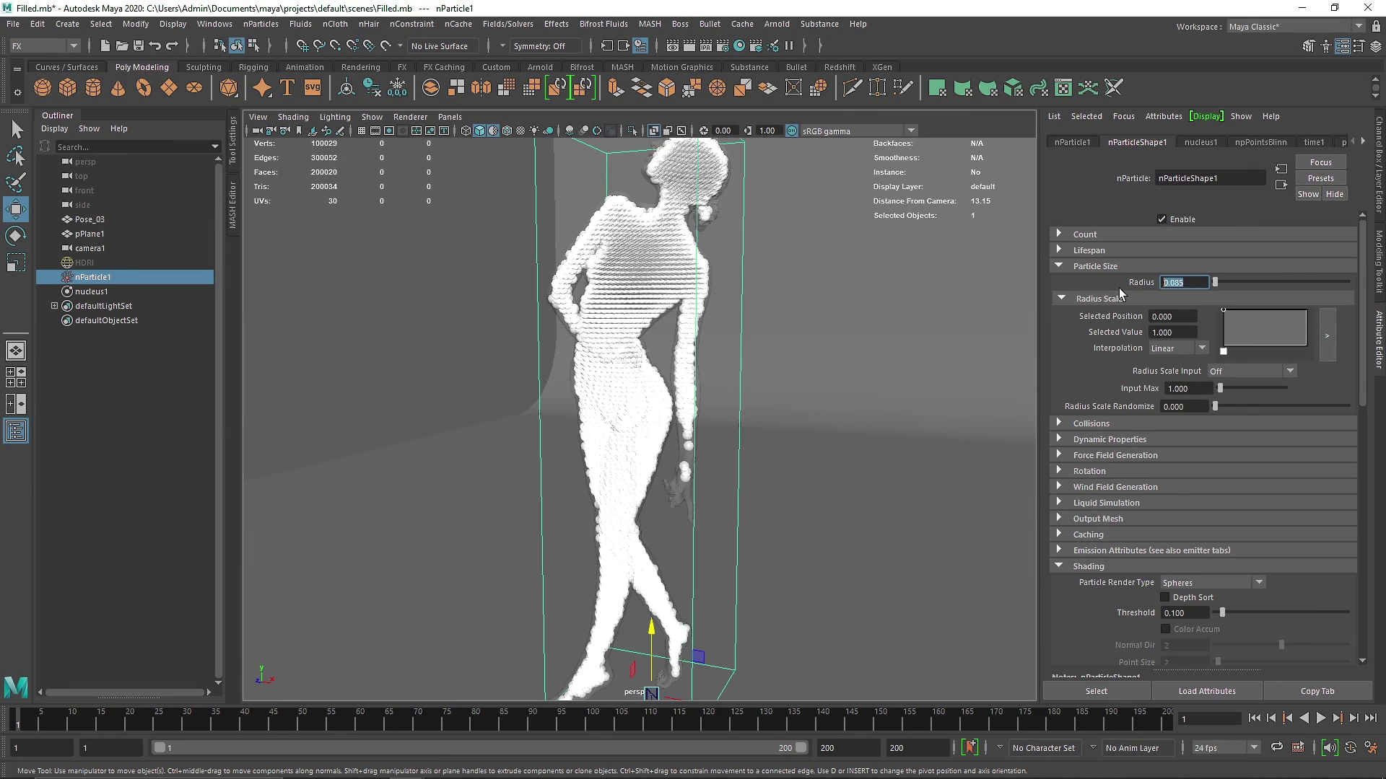
type("0.02")
key("Return")
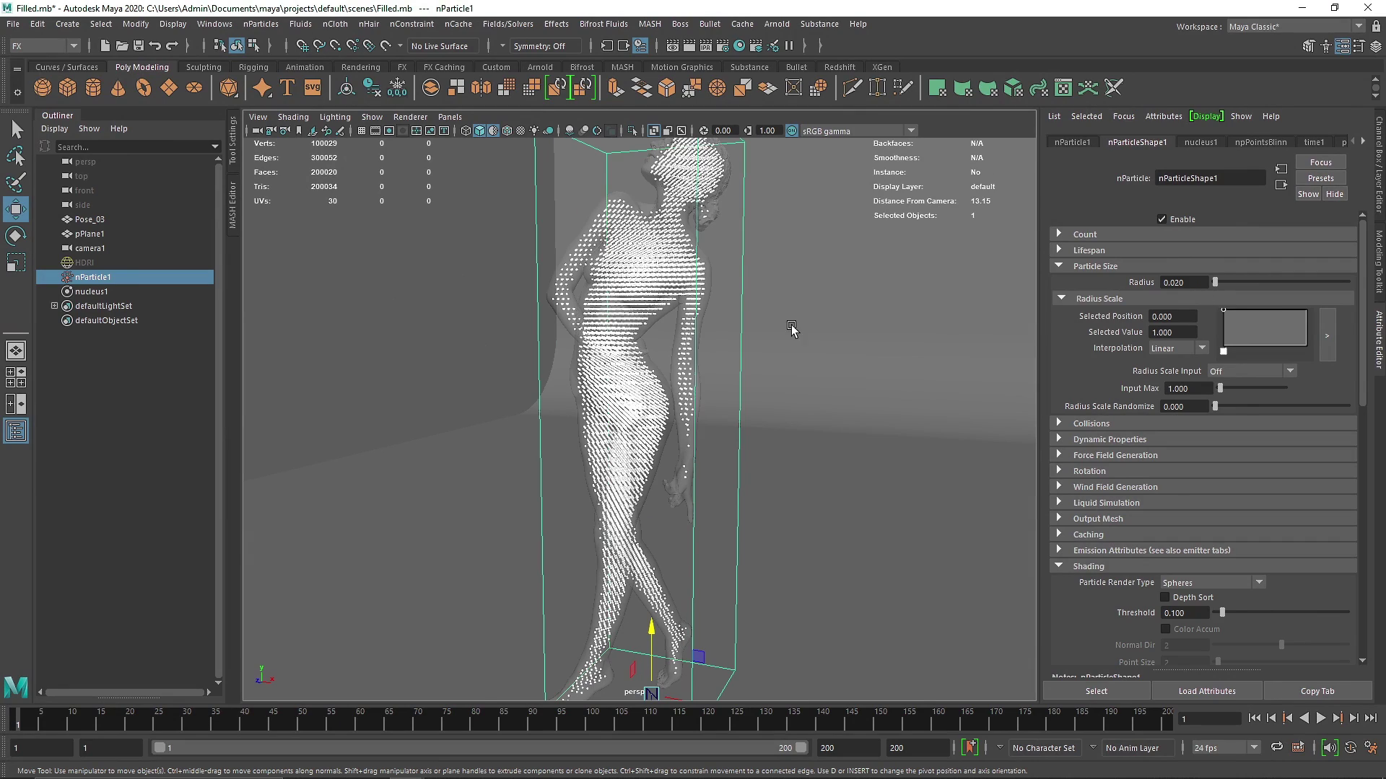
Try a particle radius of 0.05 and check how densely the spheres fill the body.
scroll(739, 329, "up", 10)
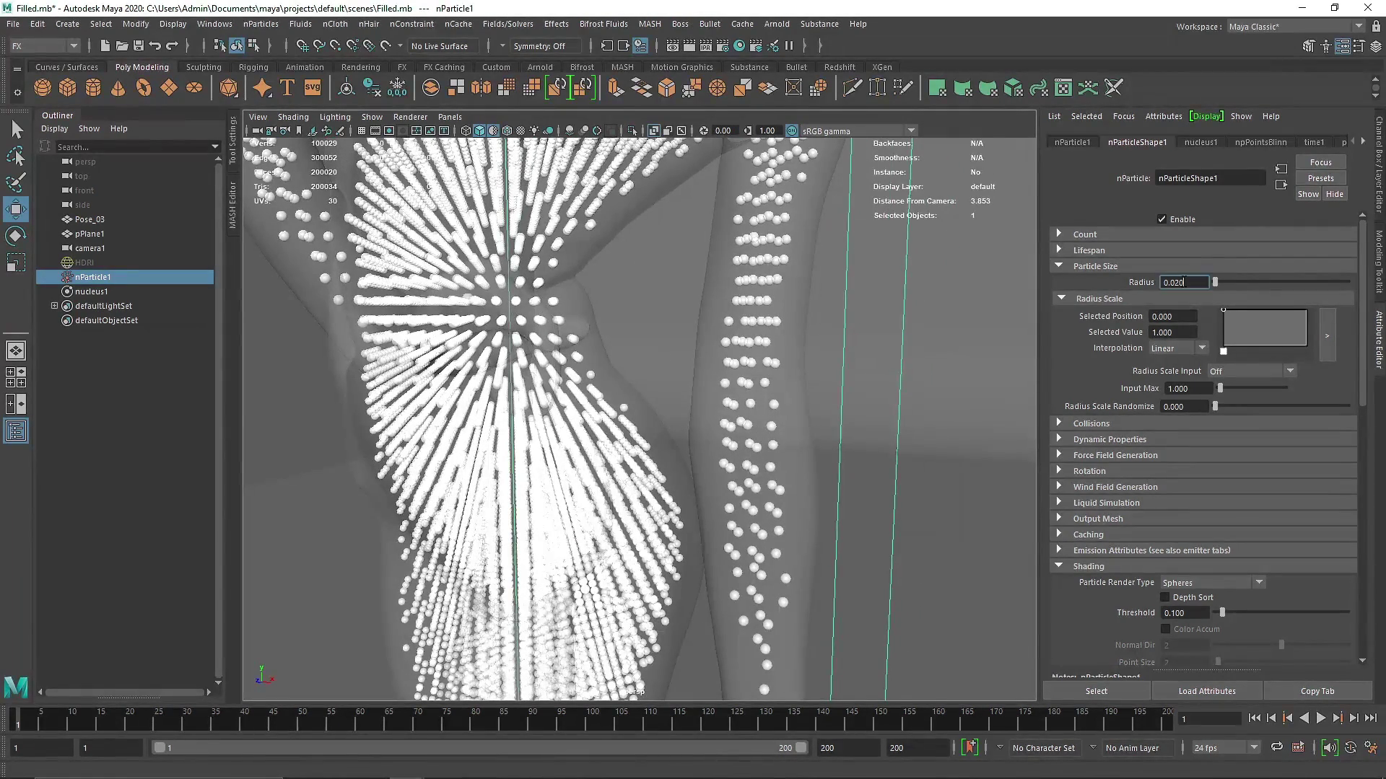
key("BackSpace")
type("5")
key("Return")
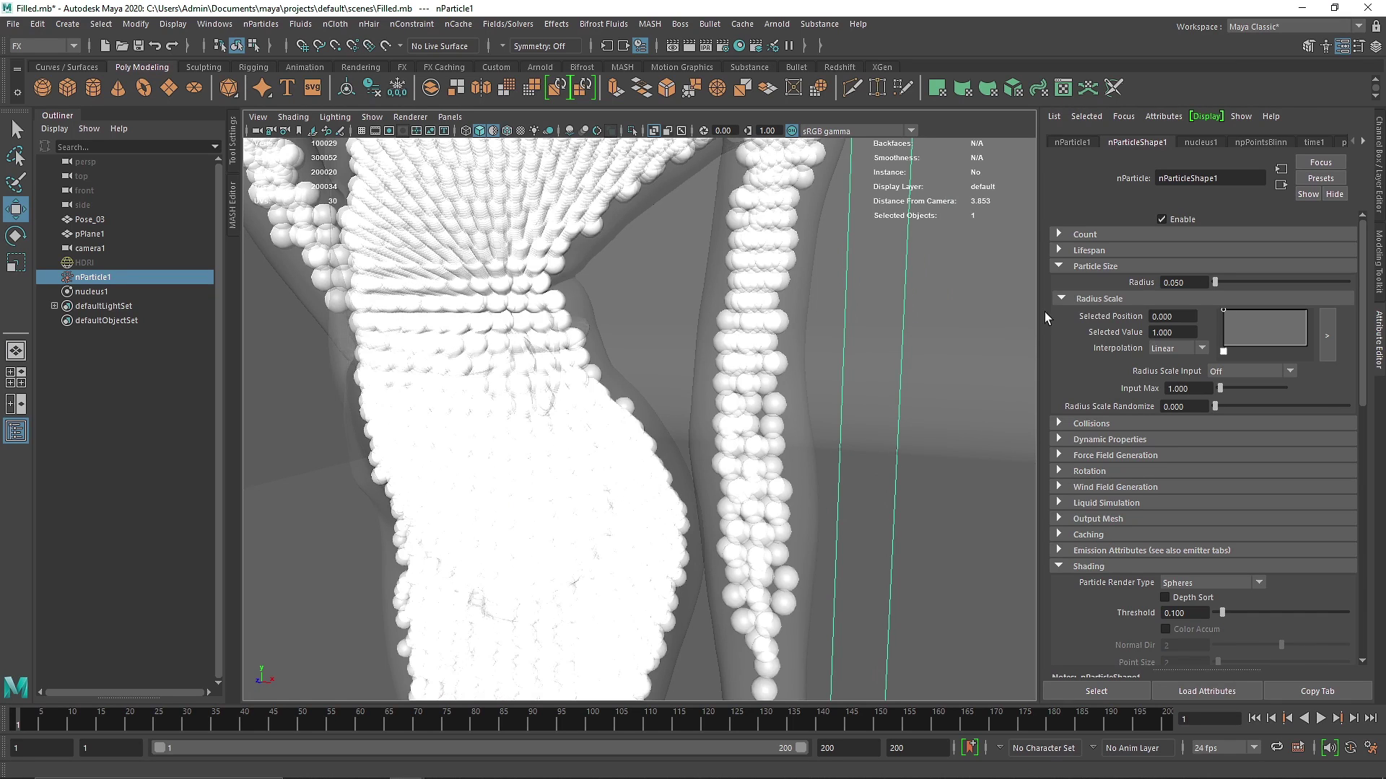
scroll(778, 306, "down", 8)
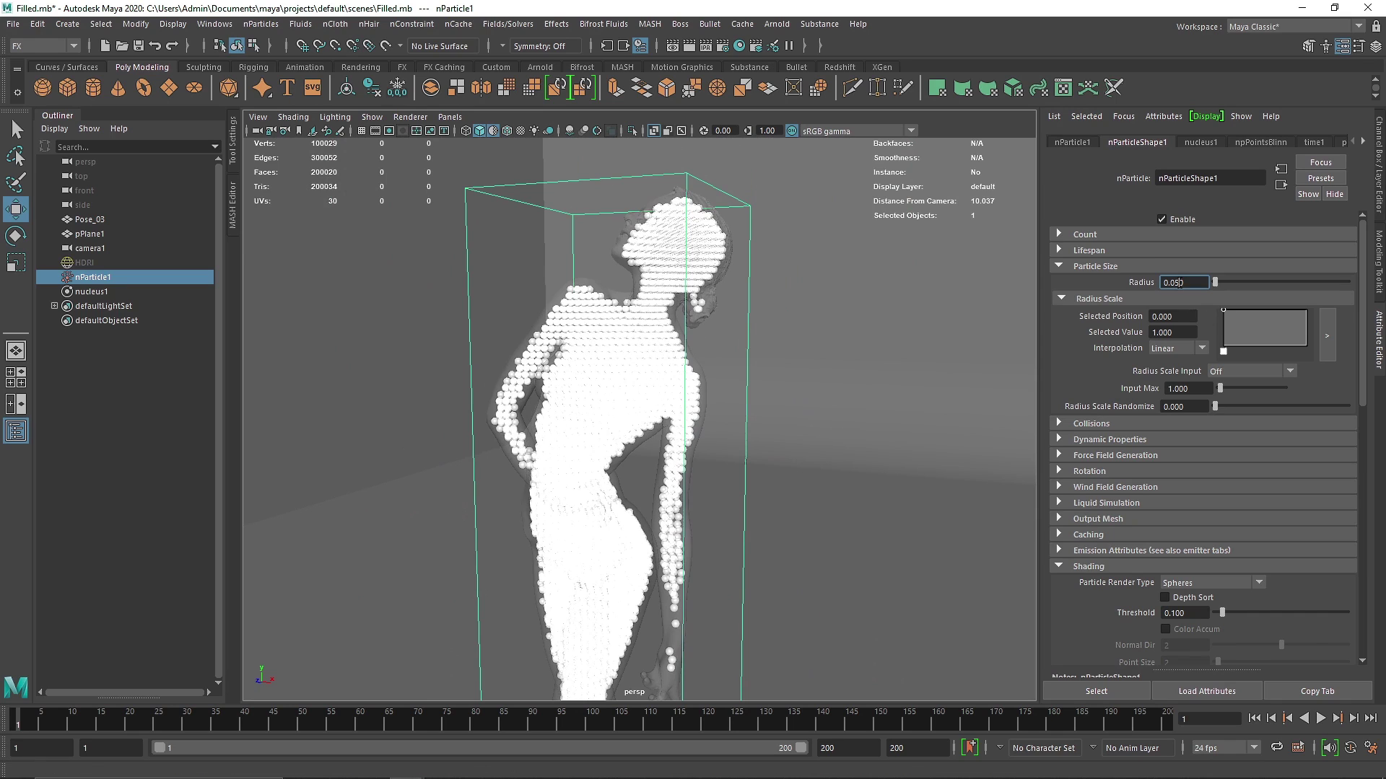
Set the radius of the nParticle spheres to 0.04.
key("BackSpace")
type("4")
key("Return")
mouse_move(775, 406)
left_mouse_down("alt")
mouse_move(736, 405)
mouse_move(769, 399)
left_mouse_up("alt")
Check the nParticles' collision settings and collapse the expanded attribute sections.
left_click(1130, 265)
left_click(1108, 282)
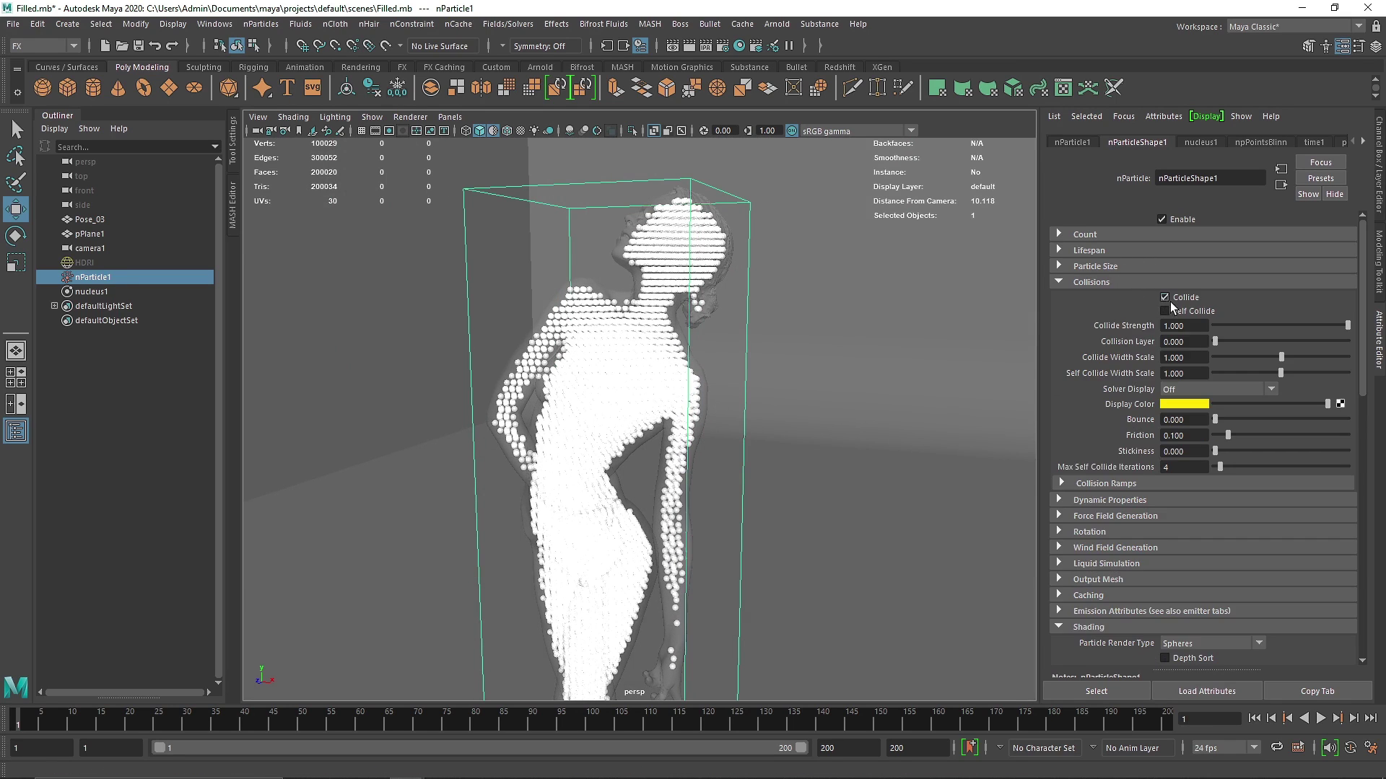
left_click(1110, 284)
left_click(1080, 425)
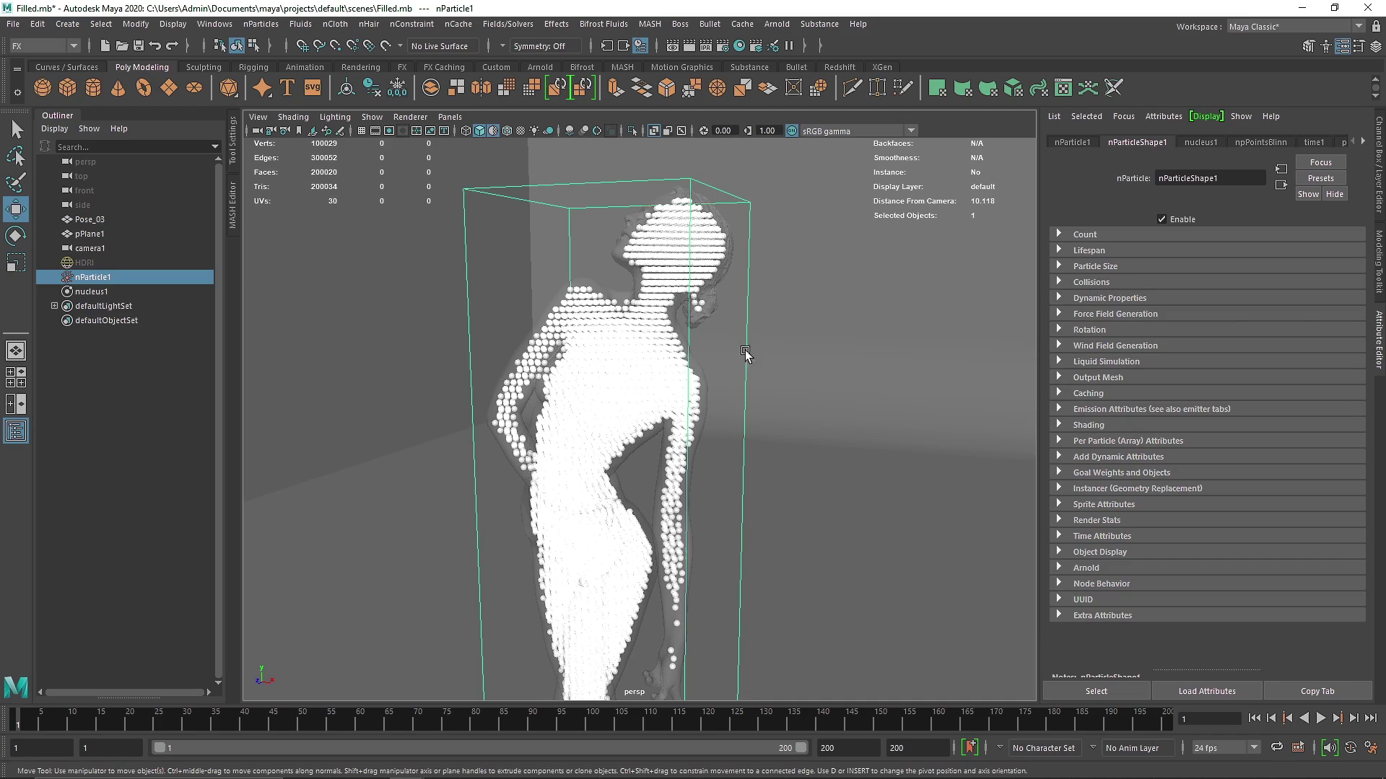
Make the Pose_03 figure a passive collider for the nParticles.
mouse_move(720, 373)
left_mouse_down("alt")
mouse_move(524, 386)
mouse_move(704, 379)
mouse_move(664, 347)
left_mouse_up("alt")
left_click(88, 220)
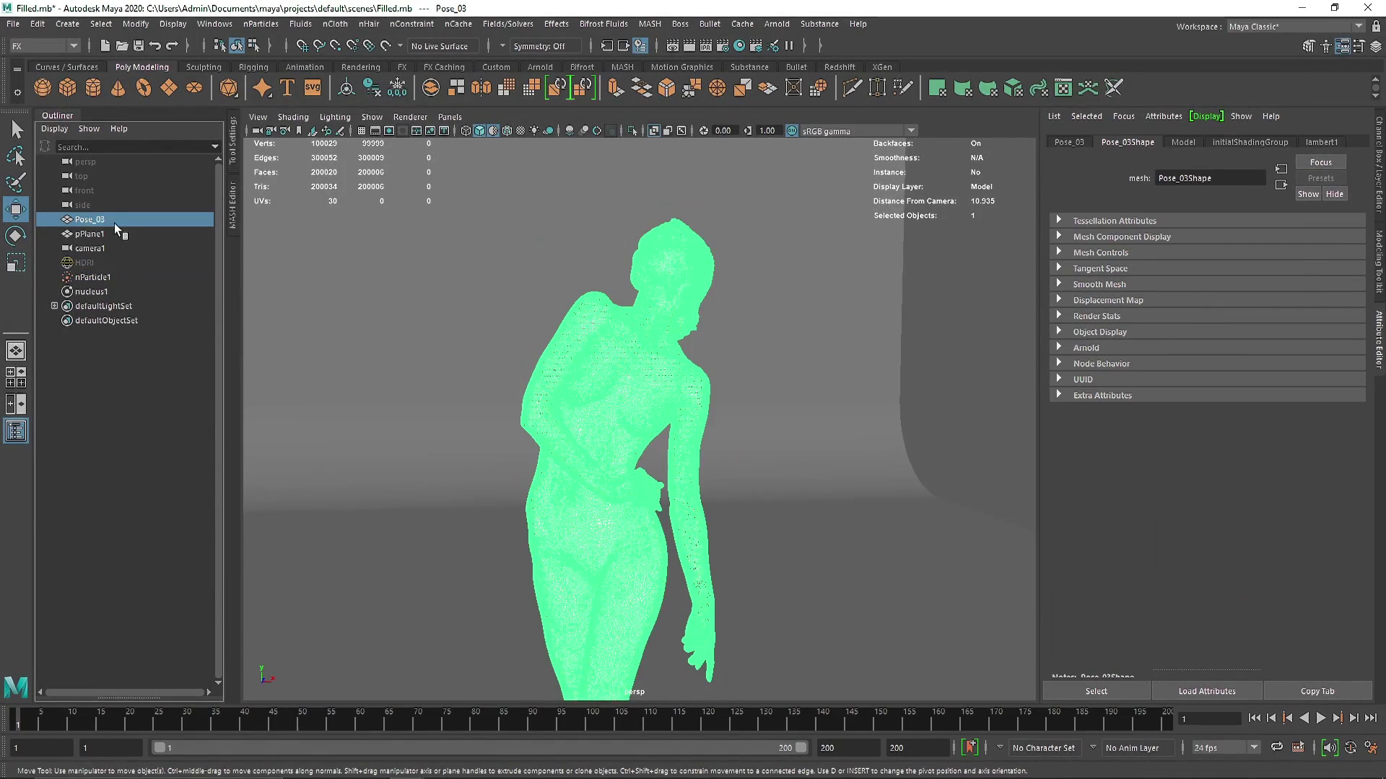
left_click_drag(678, 278, 531, 309, "alt")
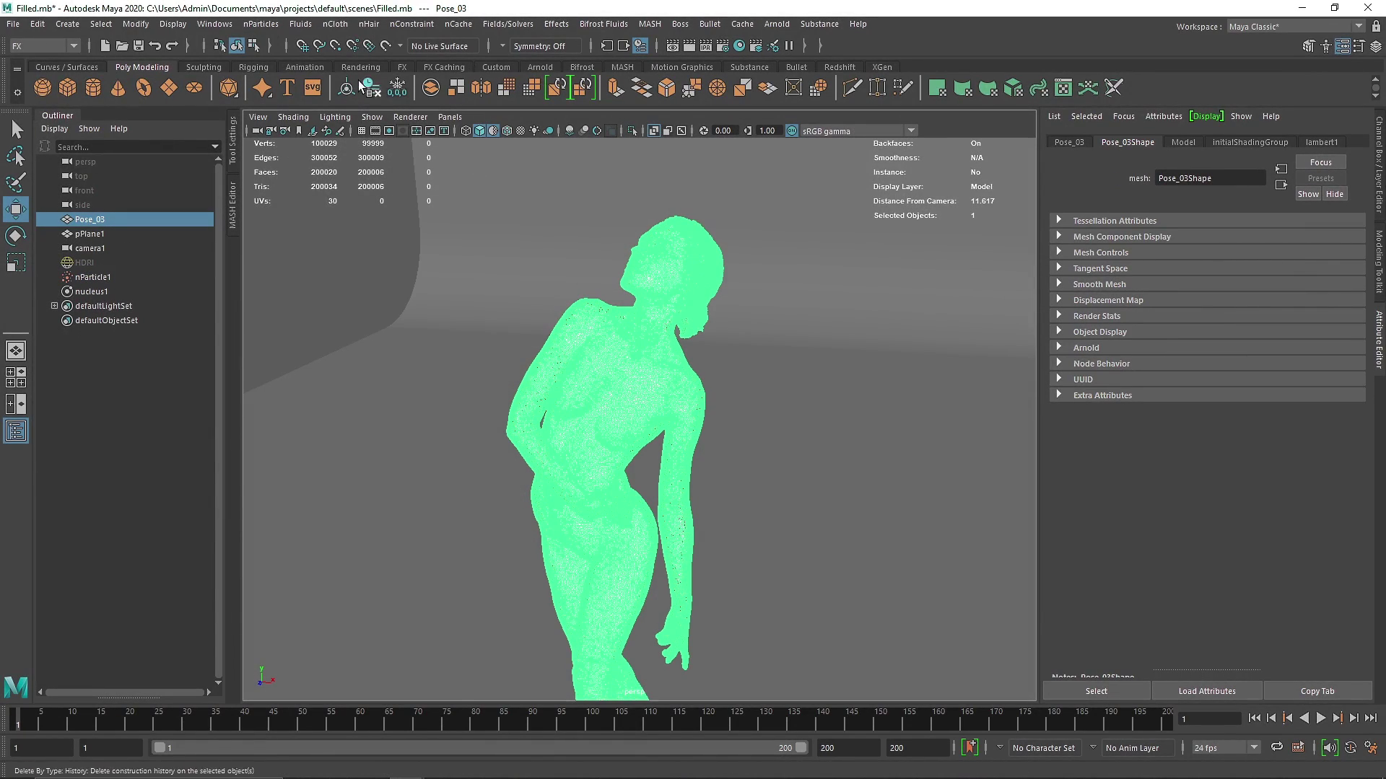
left_click(260, 24)
mouse_move(337, 27)
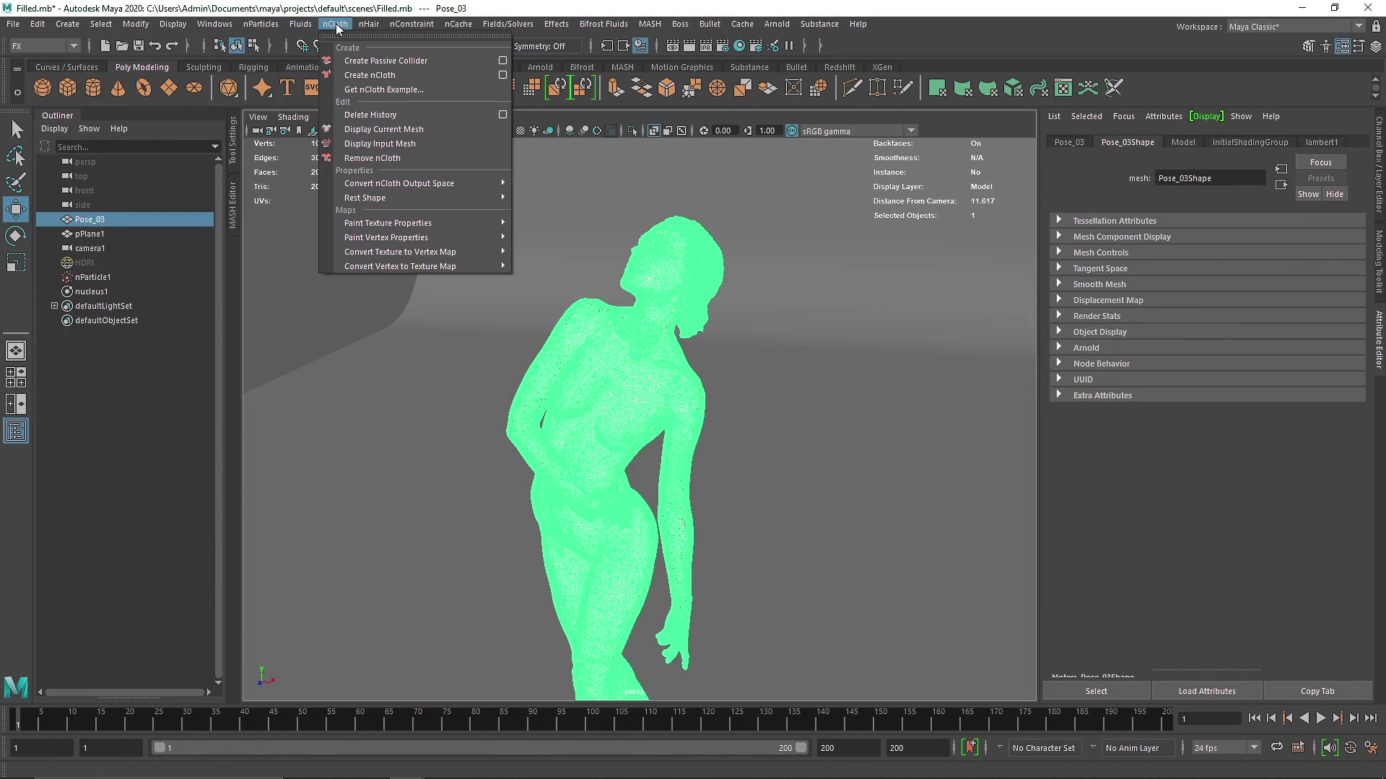
left_click(374, 66)
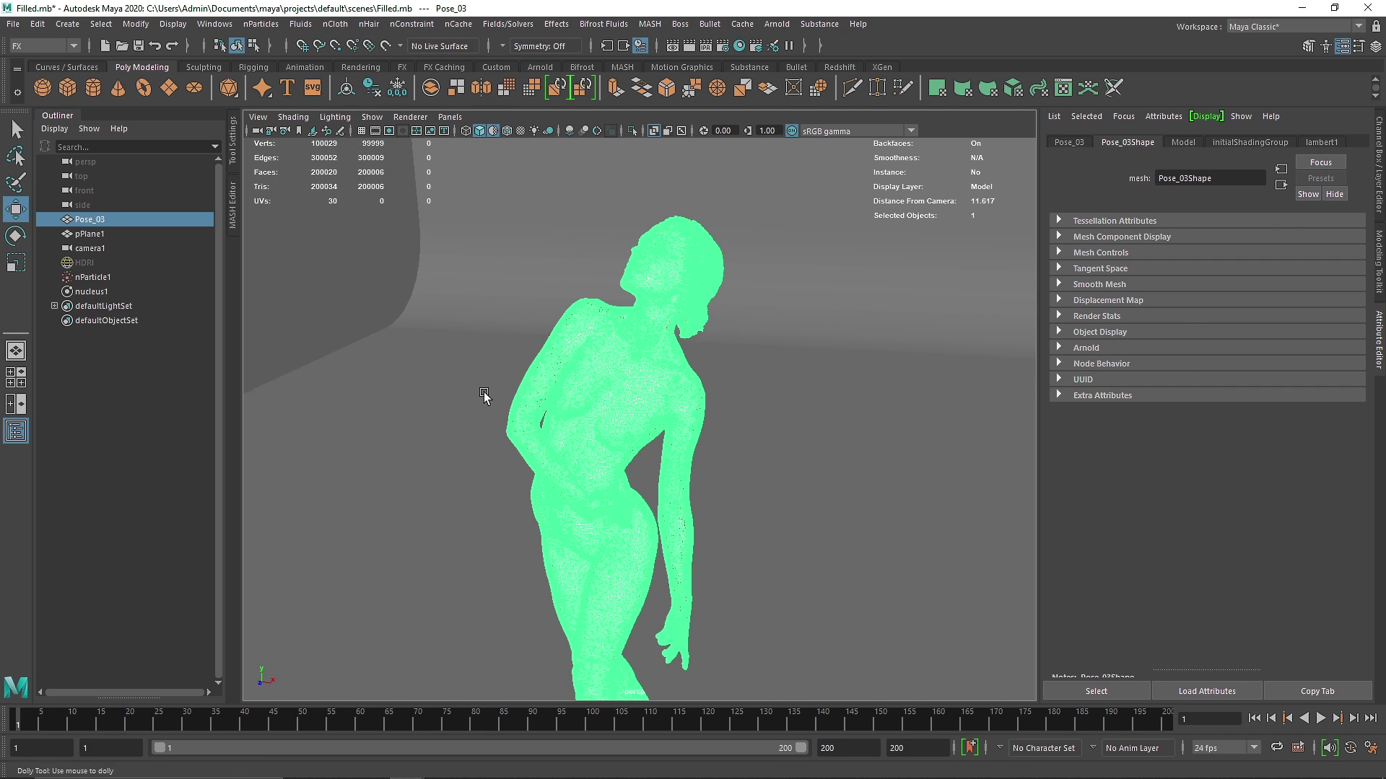
Play the simulation, stop it at frame 13, and inspect how the particles settle inside the figure.
left_click_drag(639, 440, 704, 411, "alt")
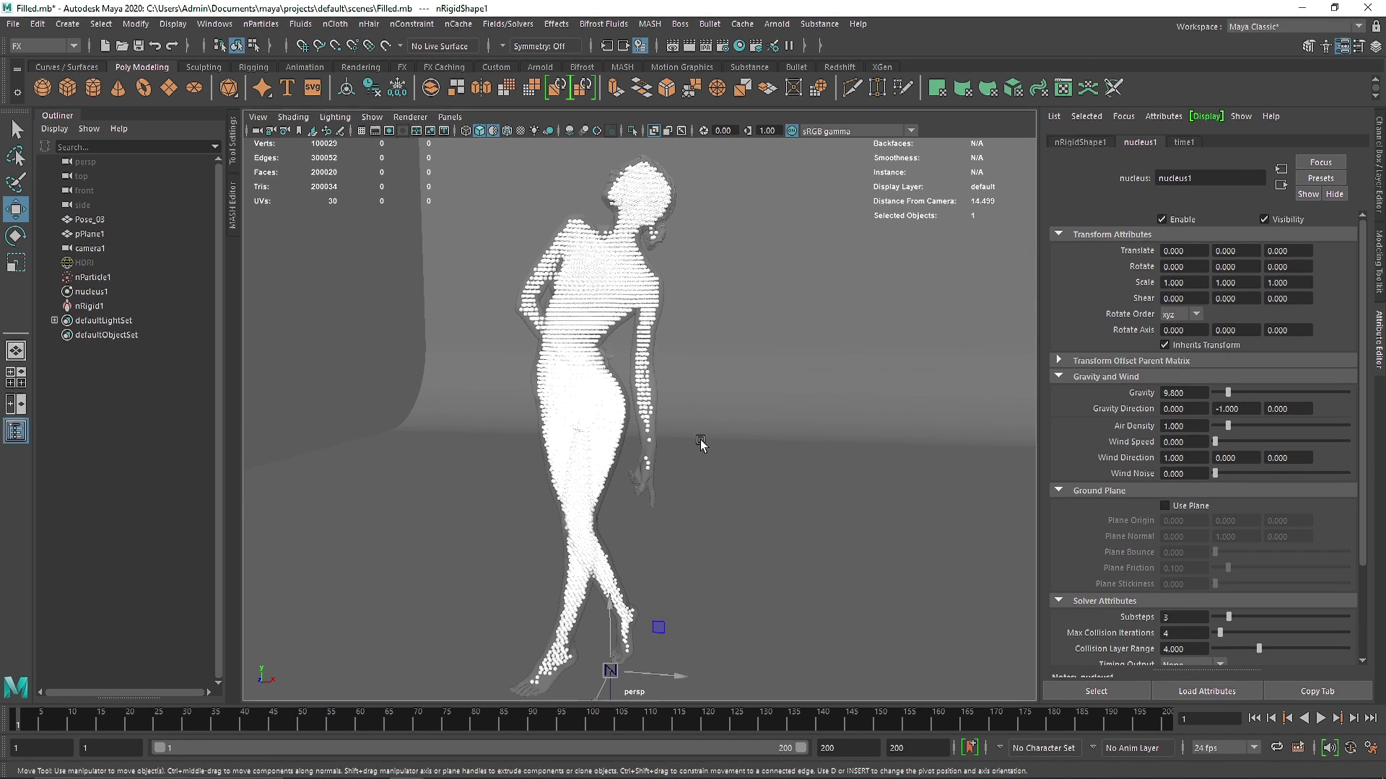
middle_click_drag(706, 445, 704, 404, "alt")
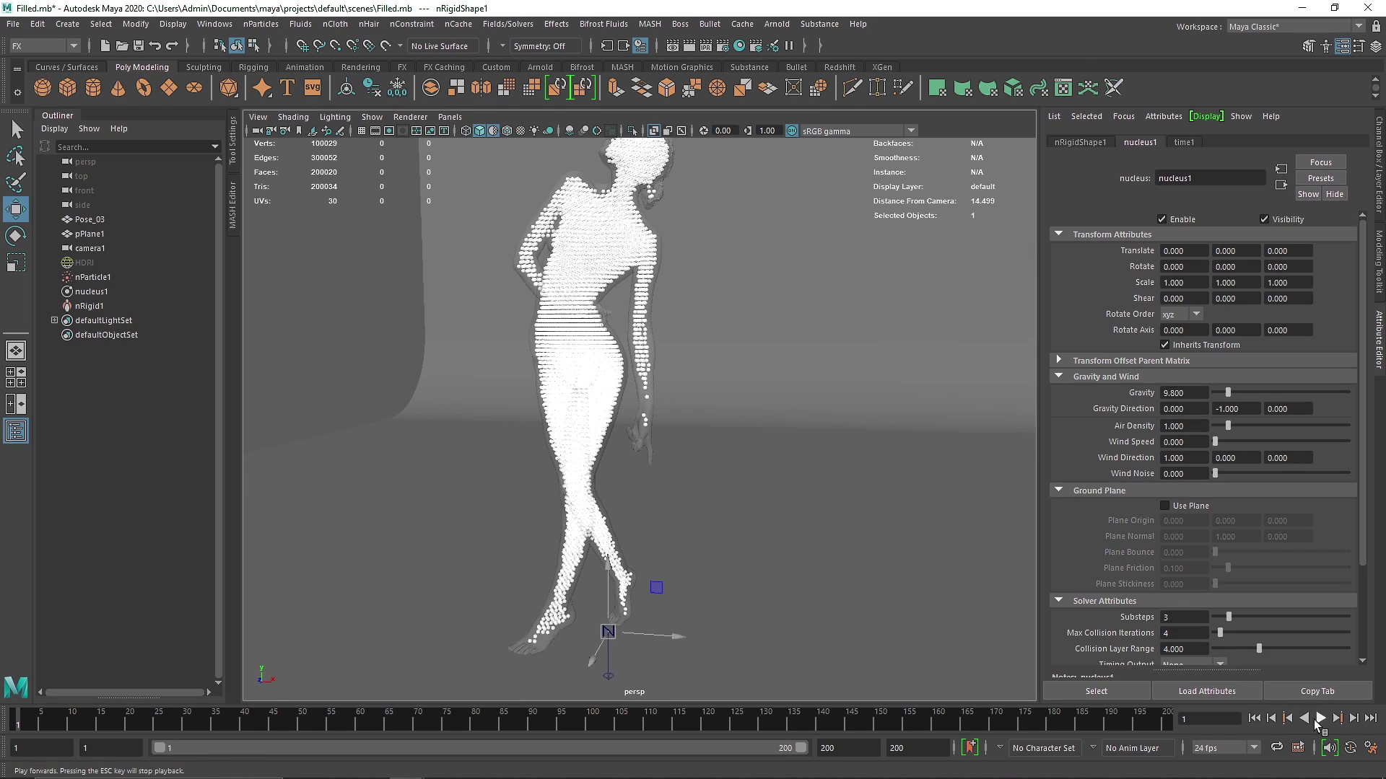
left_click(1320, 719)
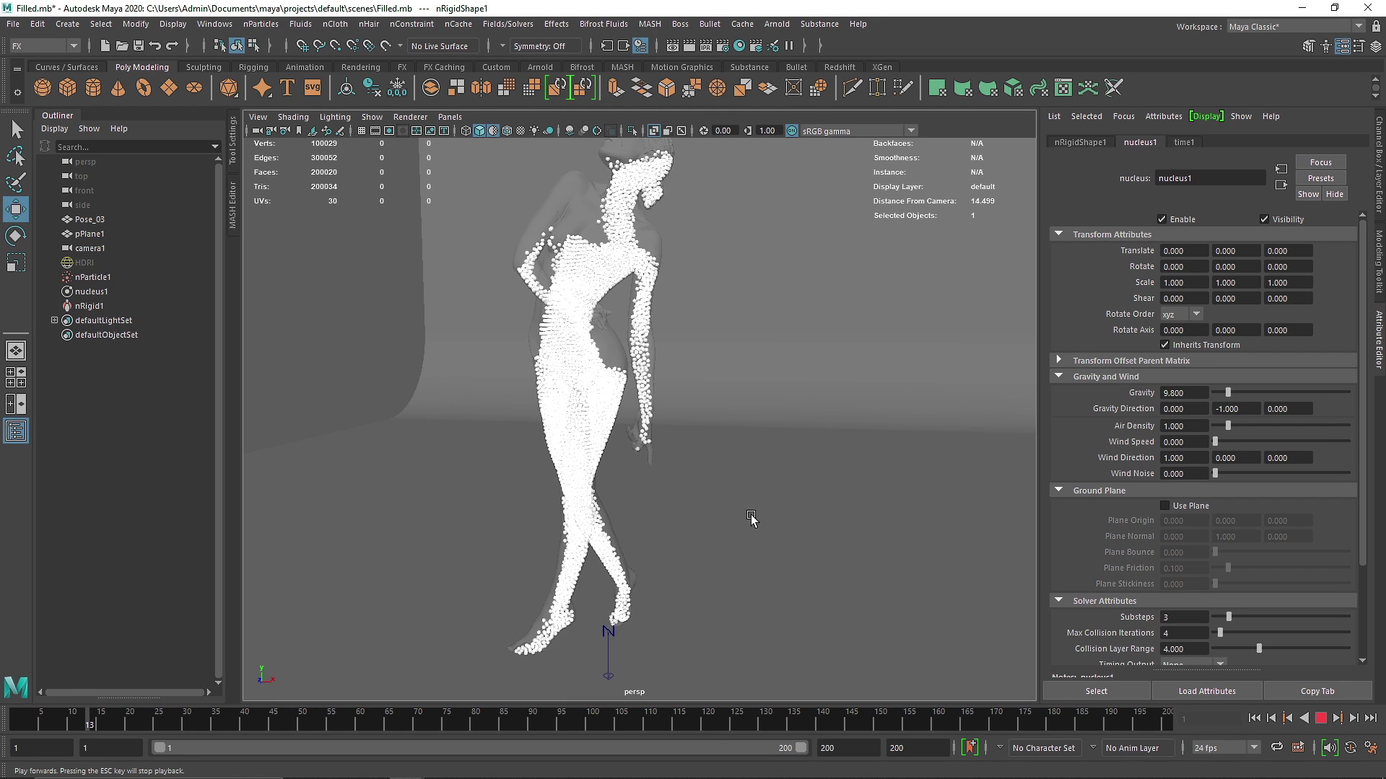
key("Escape")
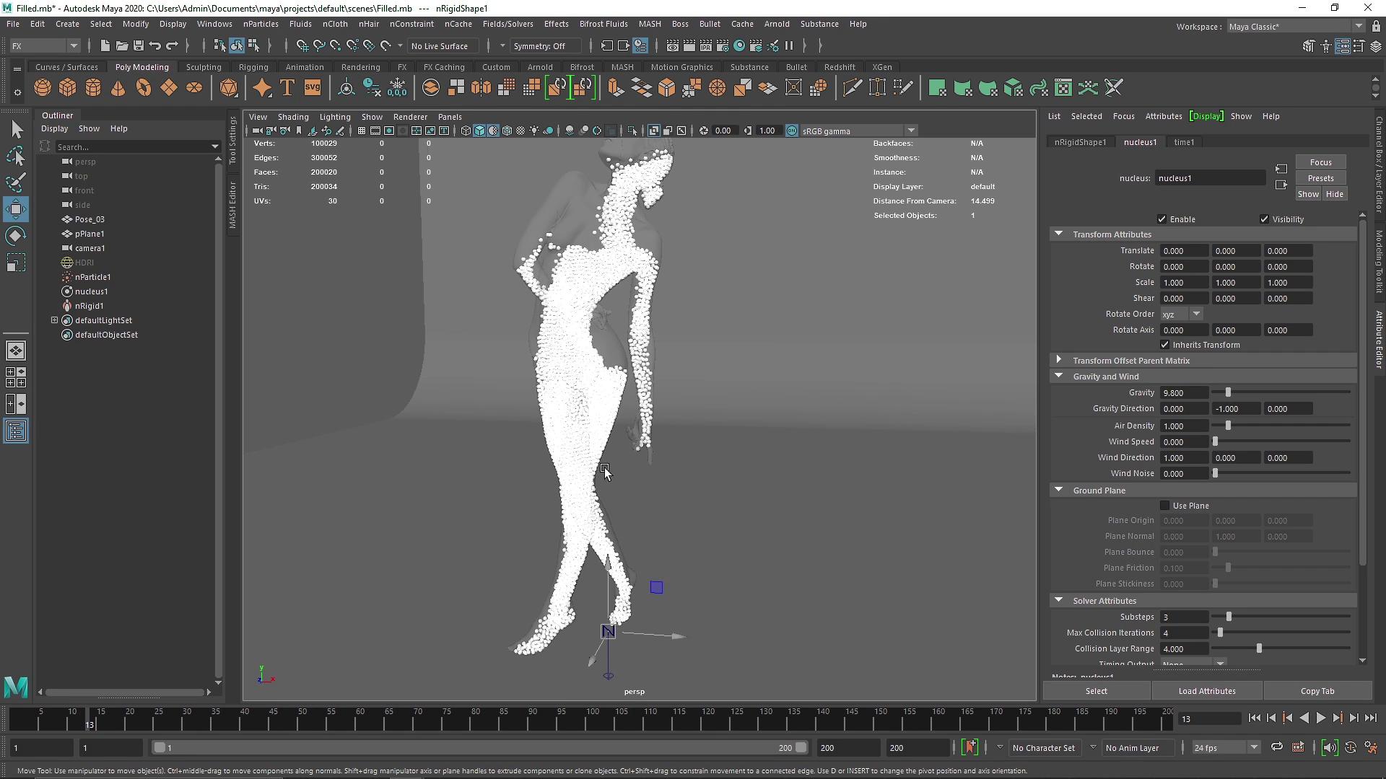
left_click_drag(604, 503, 652, 469, "alt")
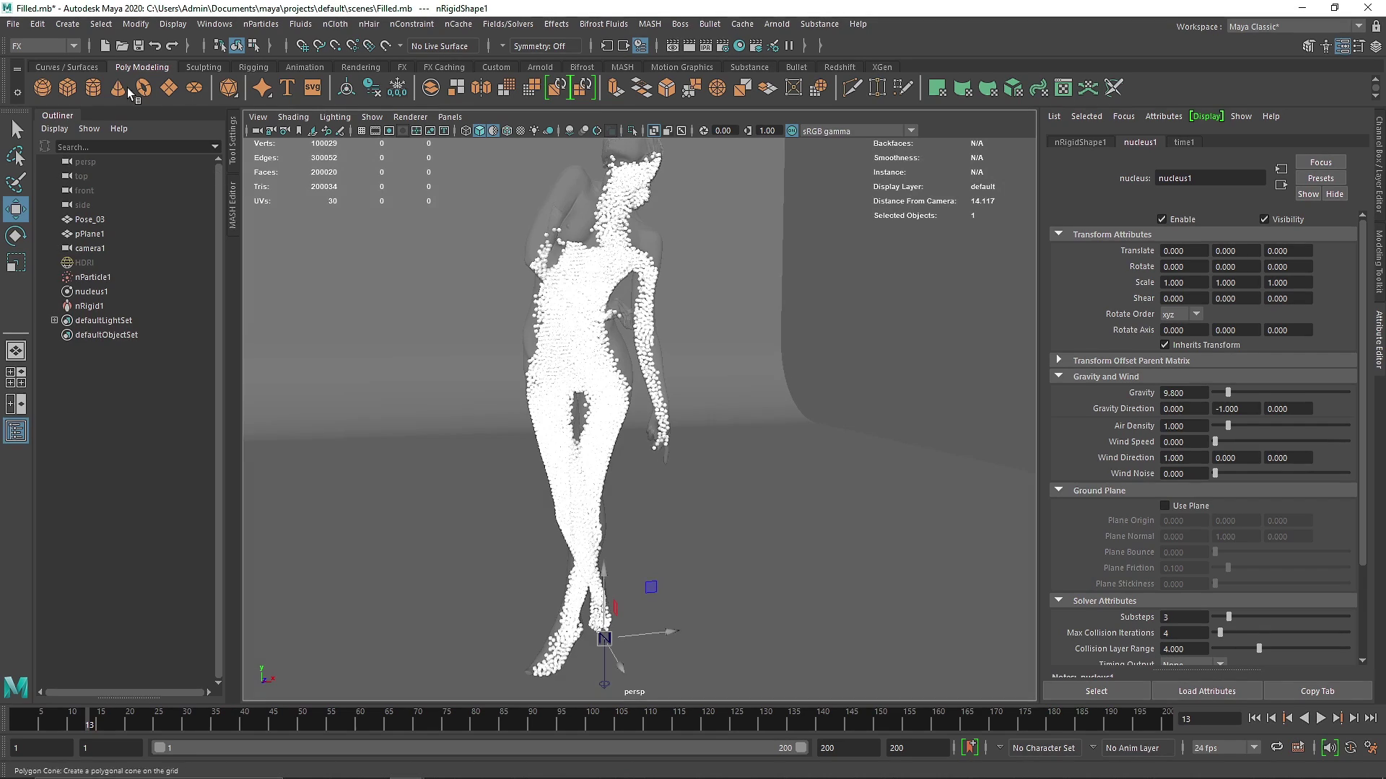
Collapse the Outliner and switch the viewport to look through camera1.
left_click(59, 116)
left_click(256, 117)
mouse_move(303, 132)
left_click(433, 132)
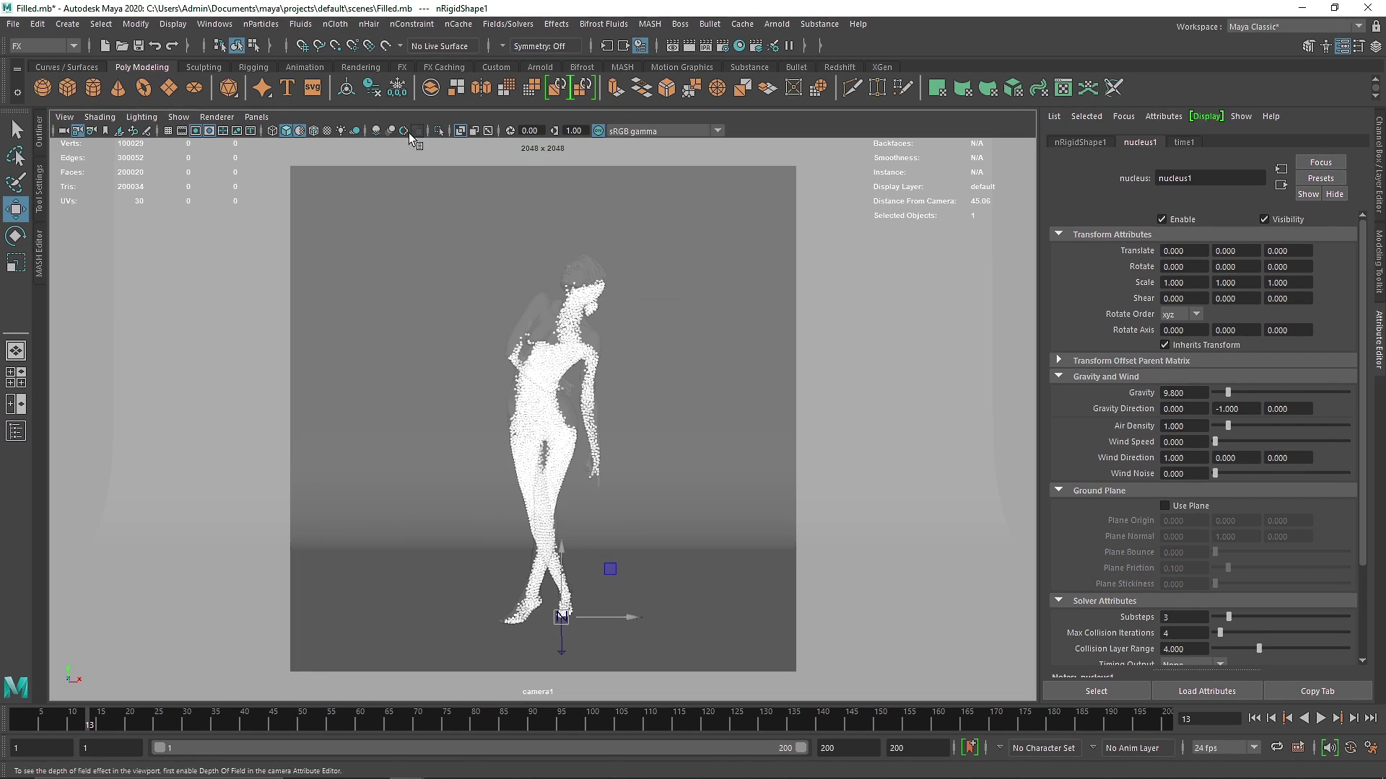
Render the scene through camera1 in a widened Arnold RenderView and fit the whole image in view.
left_click(538, 67)
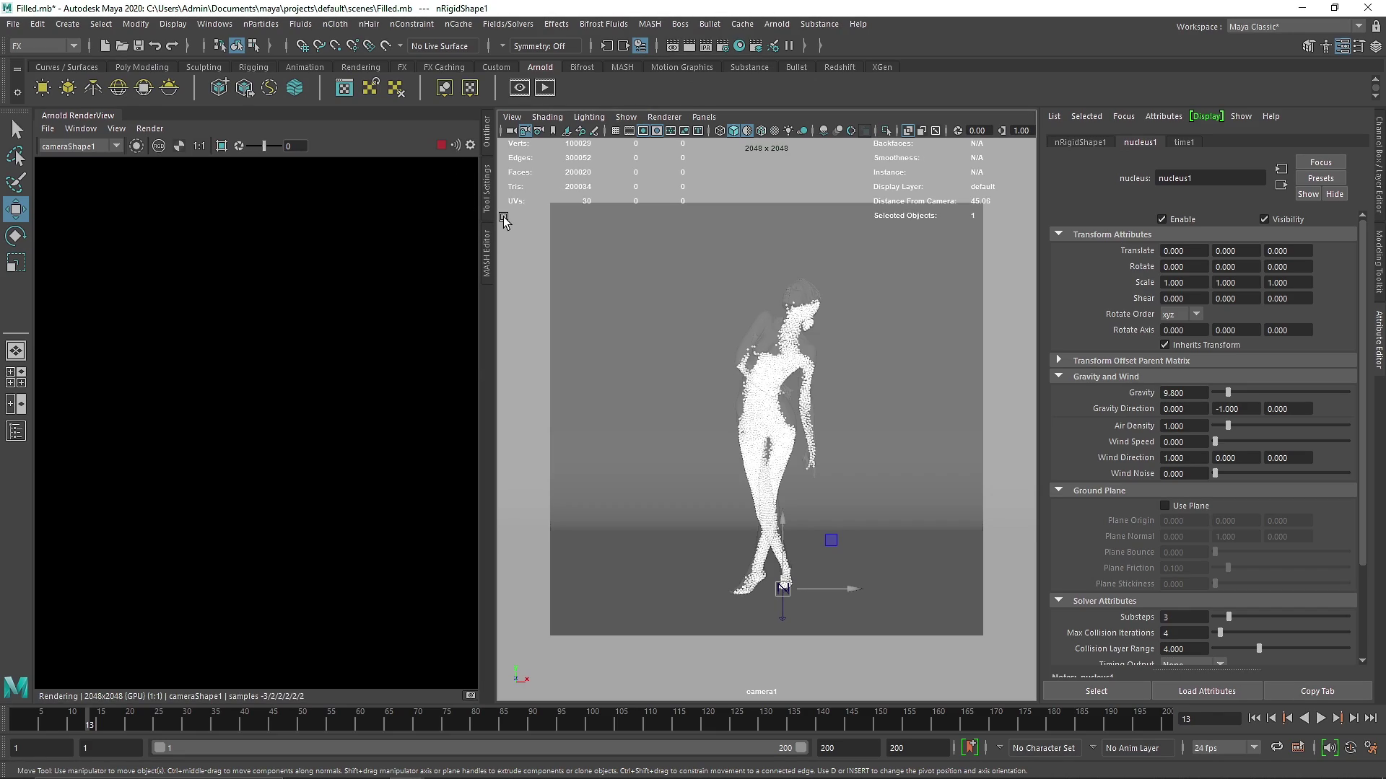
left_click_drag(503, 220, 590, 231)
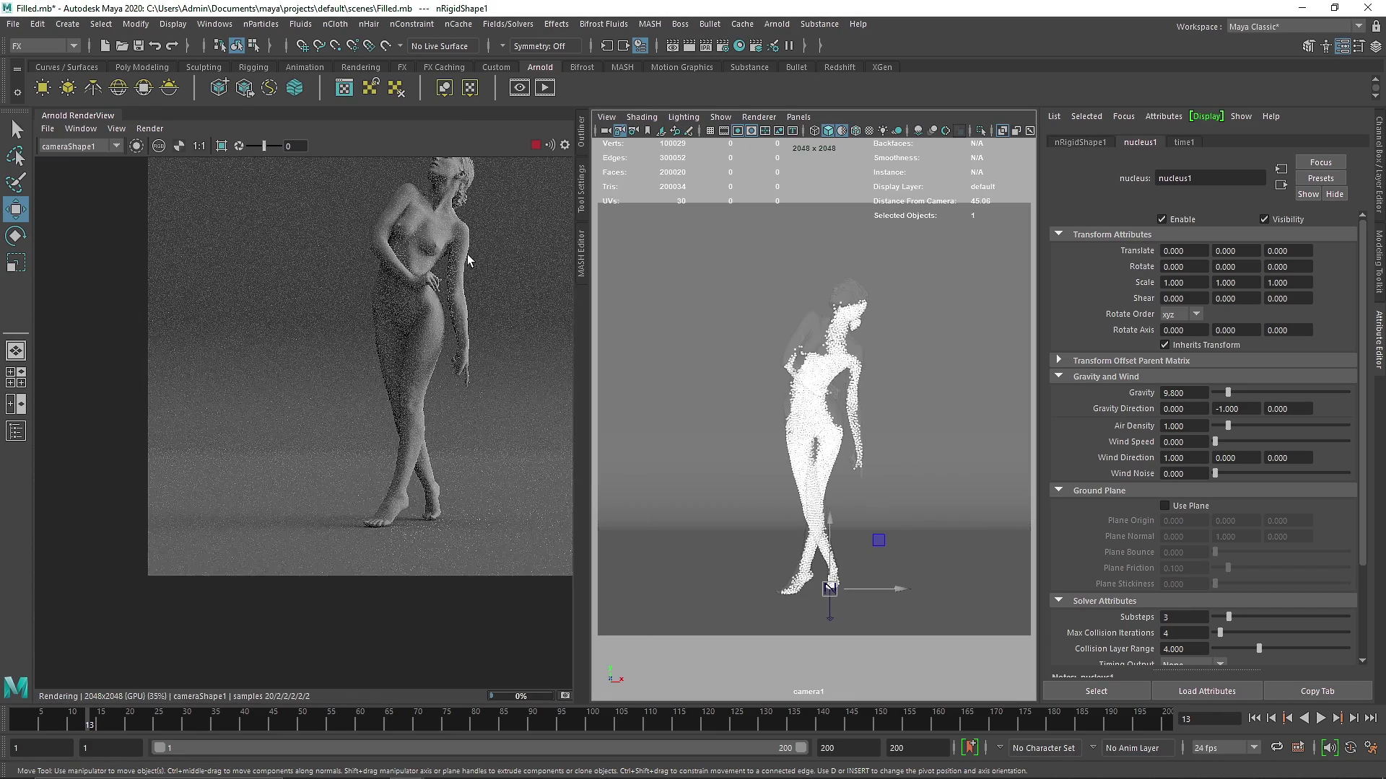
key("f")
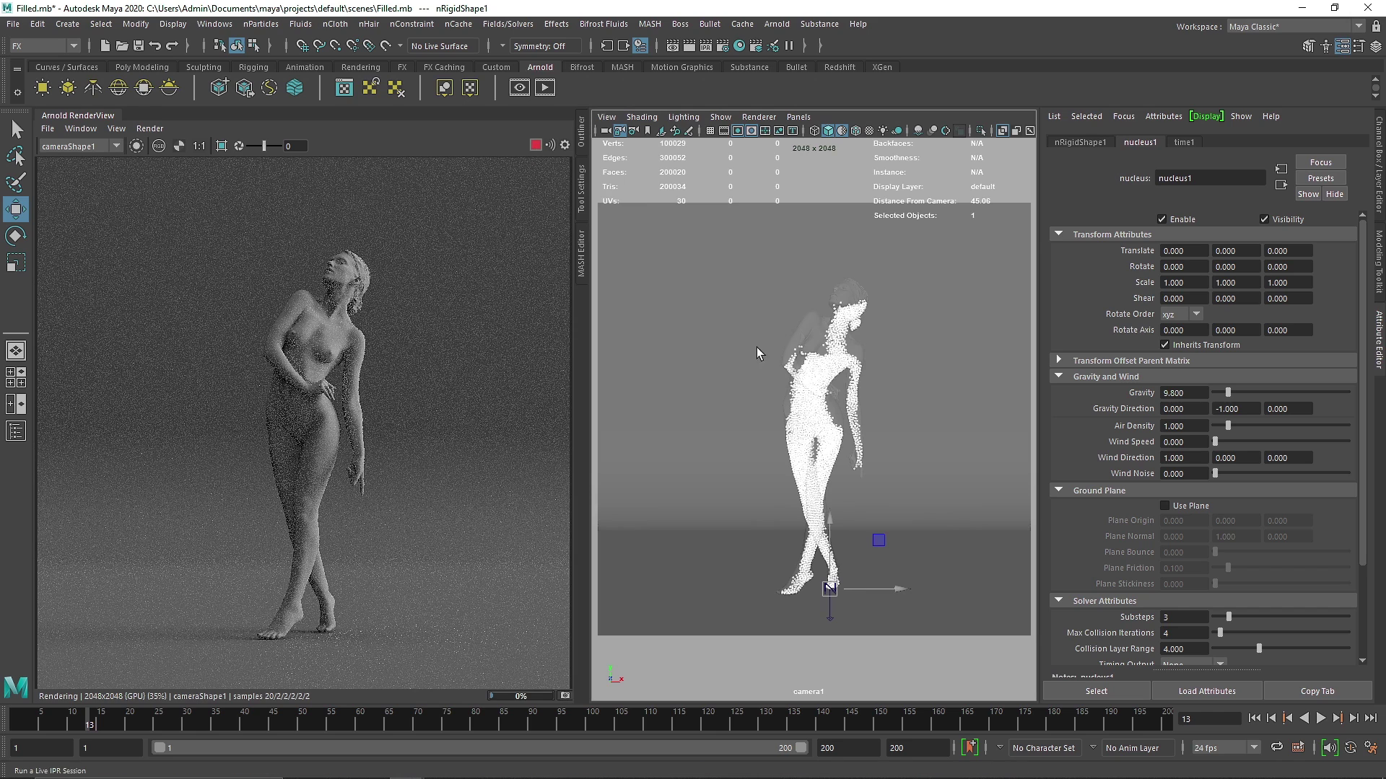
Assign a new aiStandardSurface material to the Pose_03 figure and name it Glass.
left_click(808, 333)
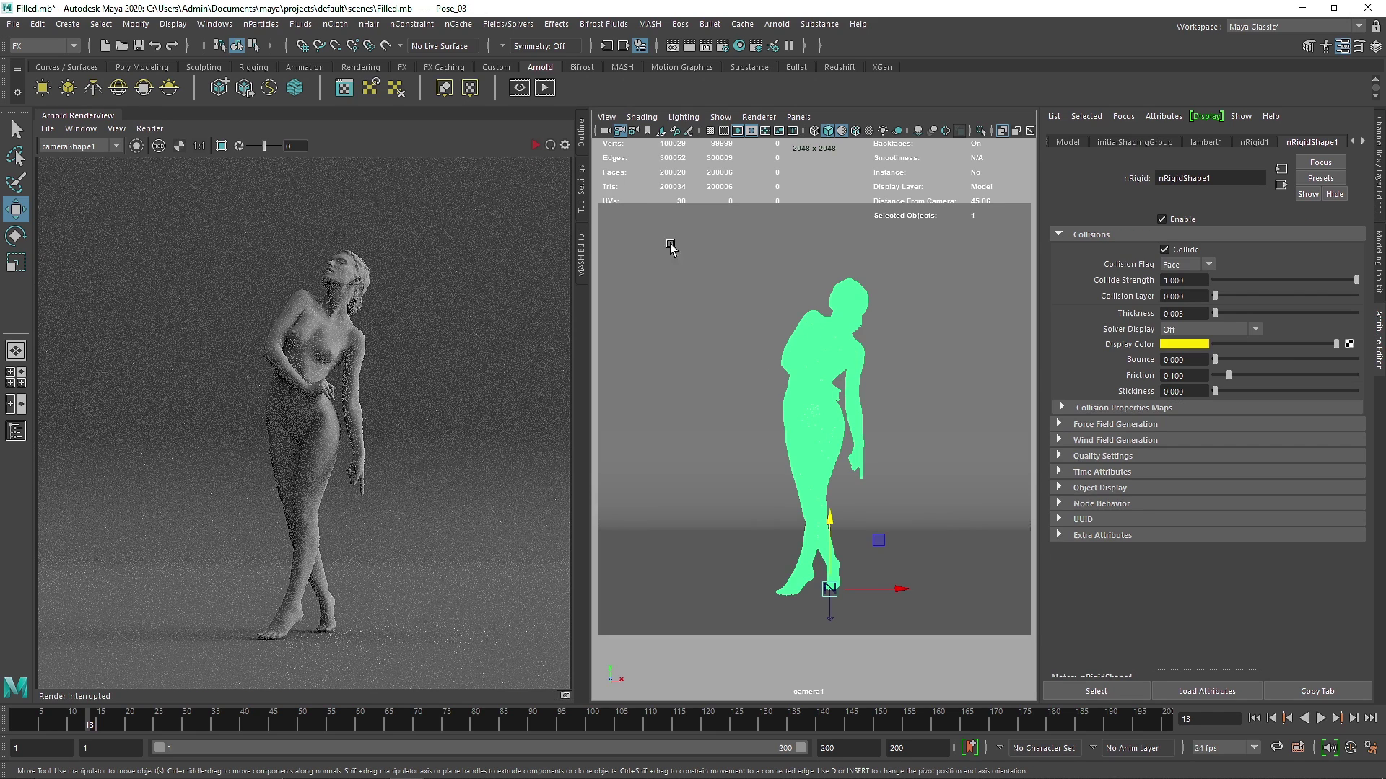
right_click_drag(816, 320, 812, 691)
left_click(586, 317)
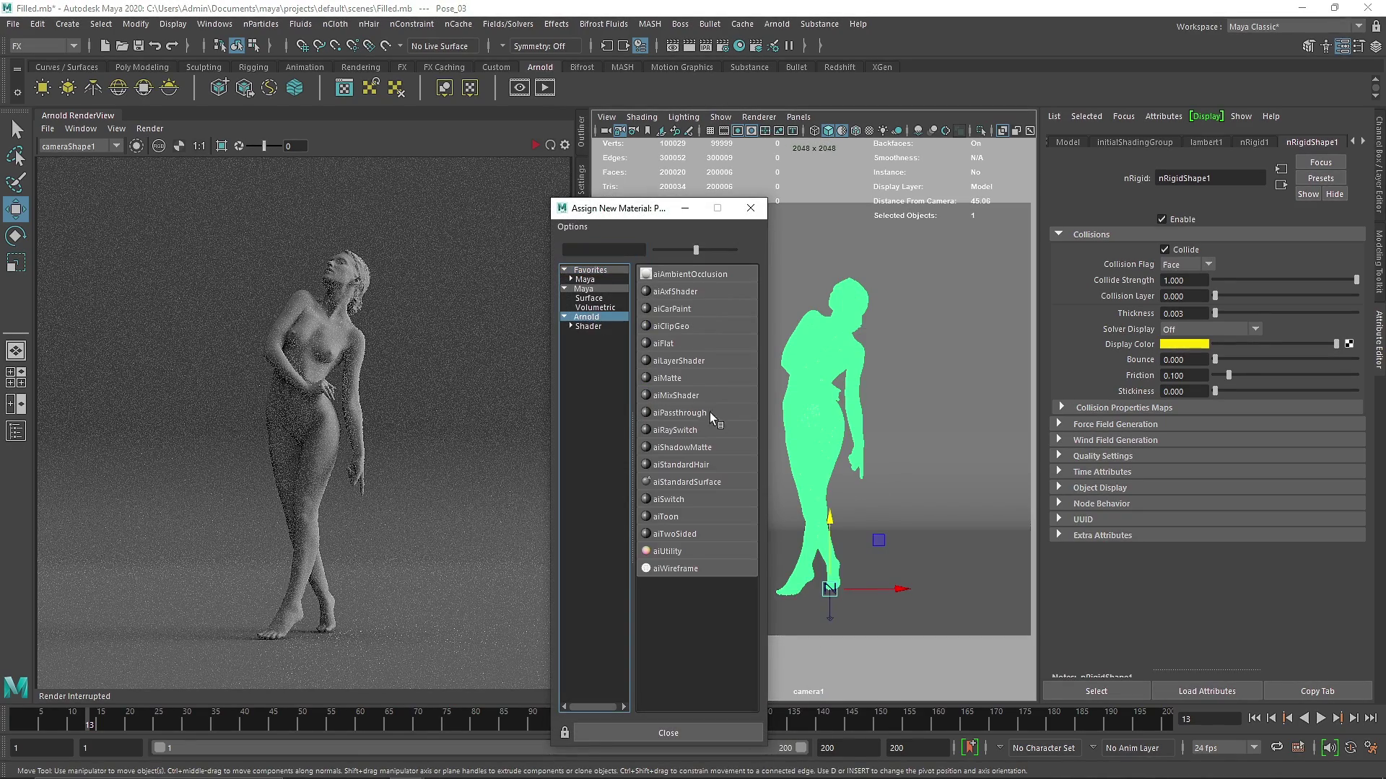
left_click(713, 478)
double_click(1245, 177)
type("Glass")
key("Return")
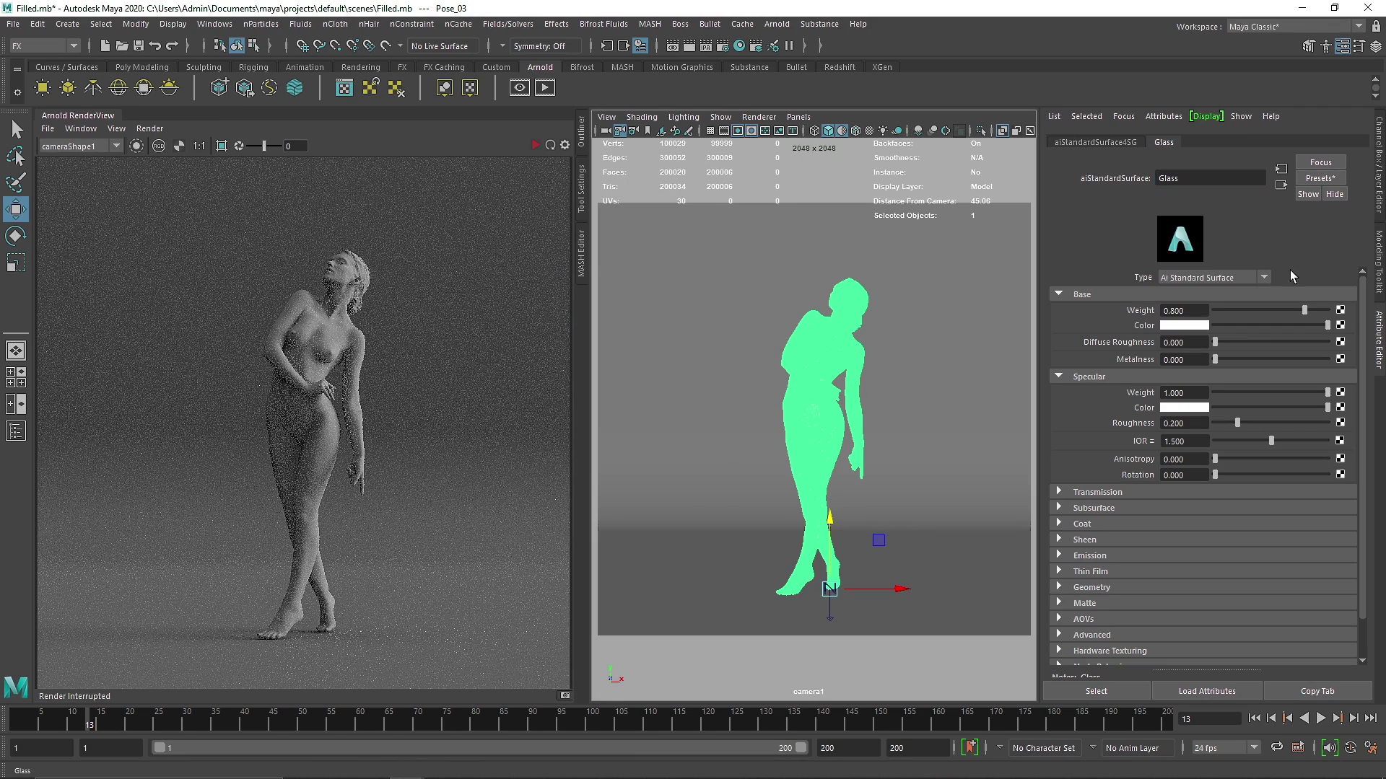
Replace the Glass material's settings with the Glass preset.
left_click(1319, 177)
mouse_move(1253, 436)
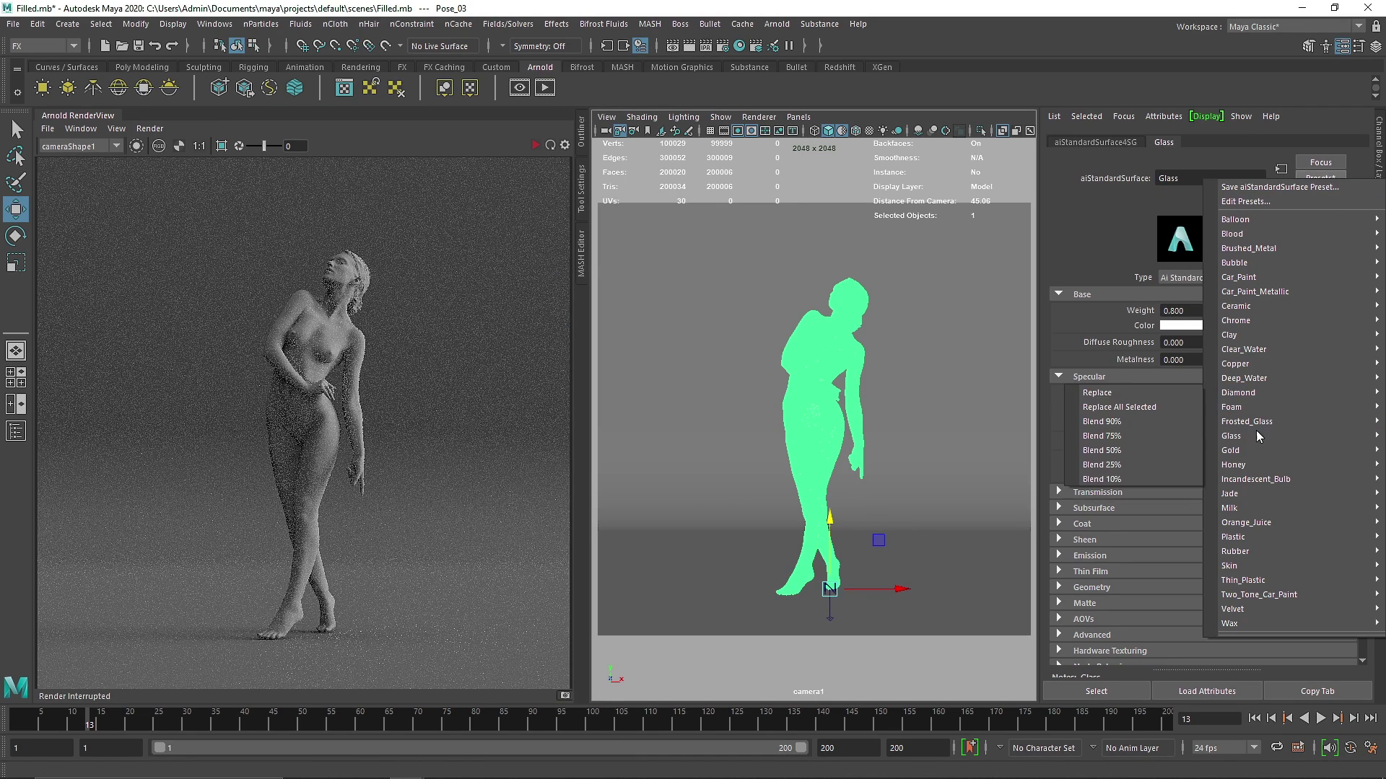
left_click(1181, 437)
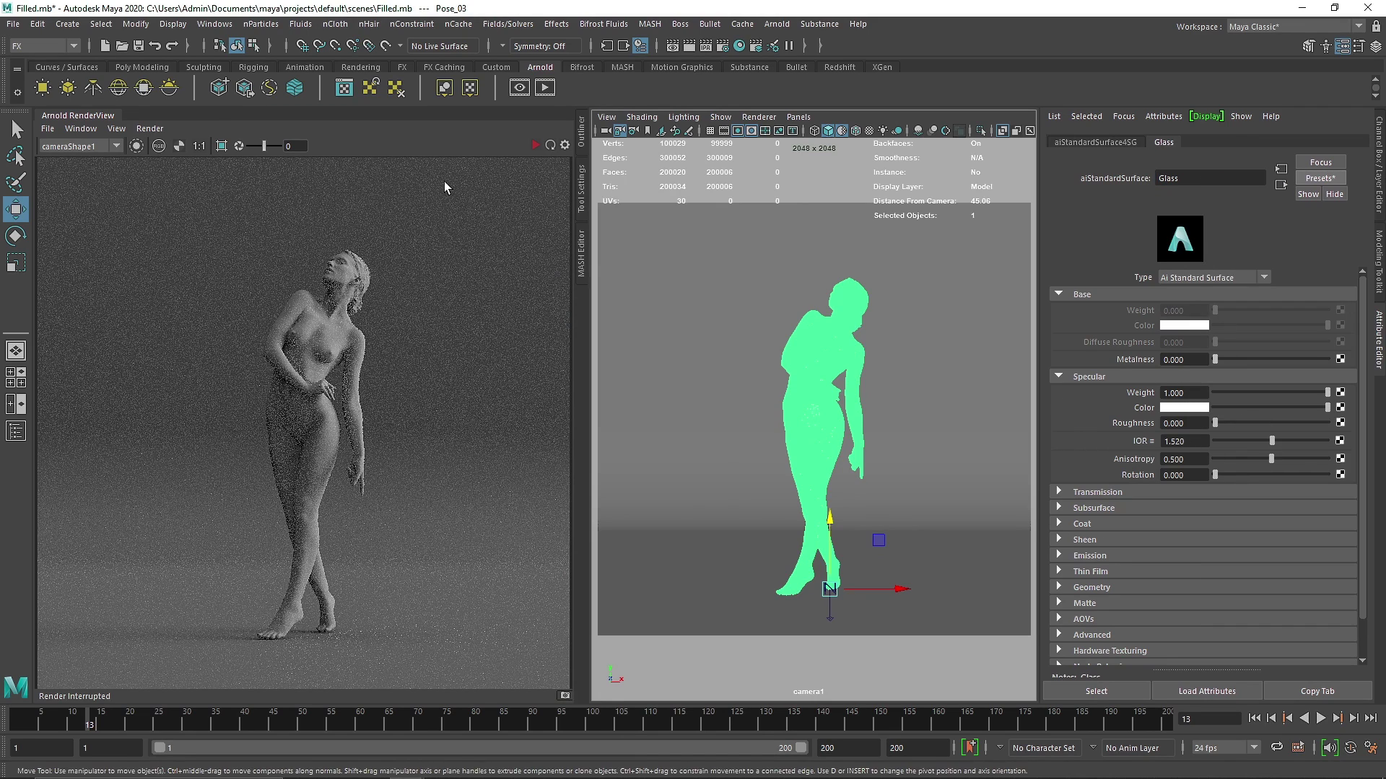
Render the glass figure, zoom in on the particles inside it, and check the Glass material's Advanced settings.
left_click(534, 146)
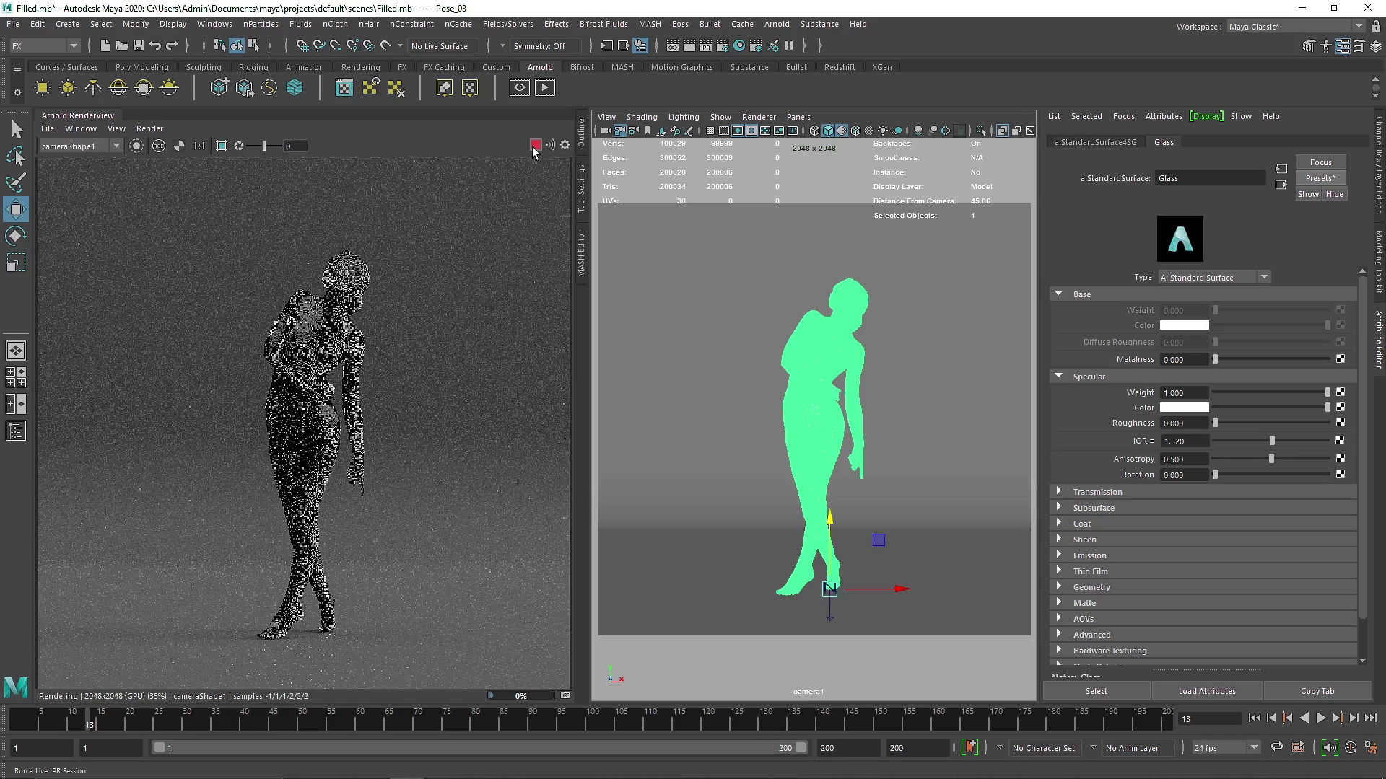
scroll(377, 416, "up", 6)
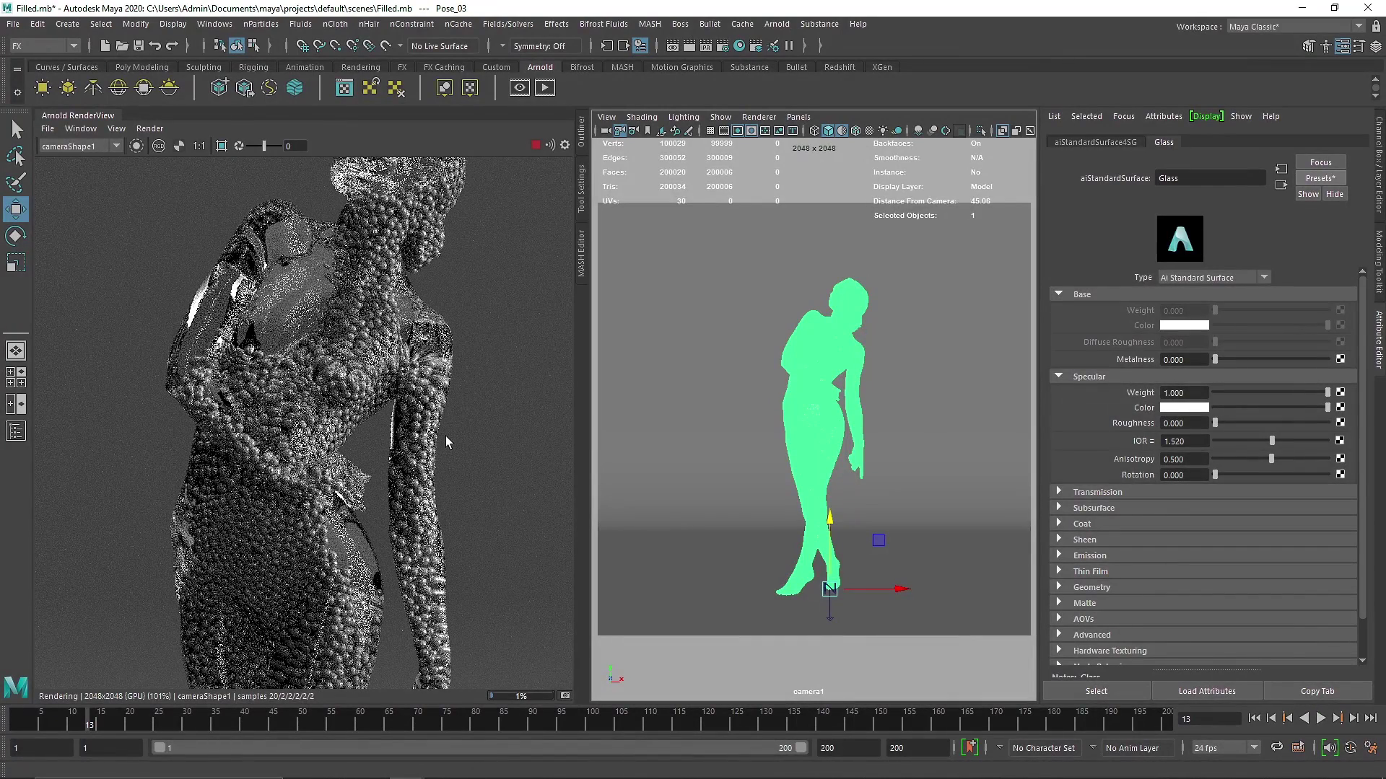
middle_click_drag(452, 322, 432, 361)
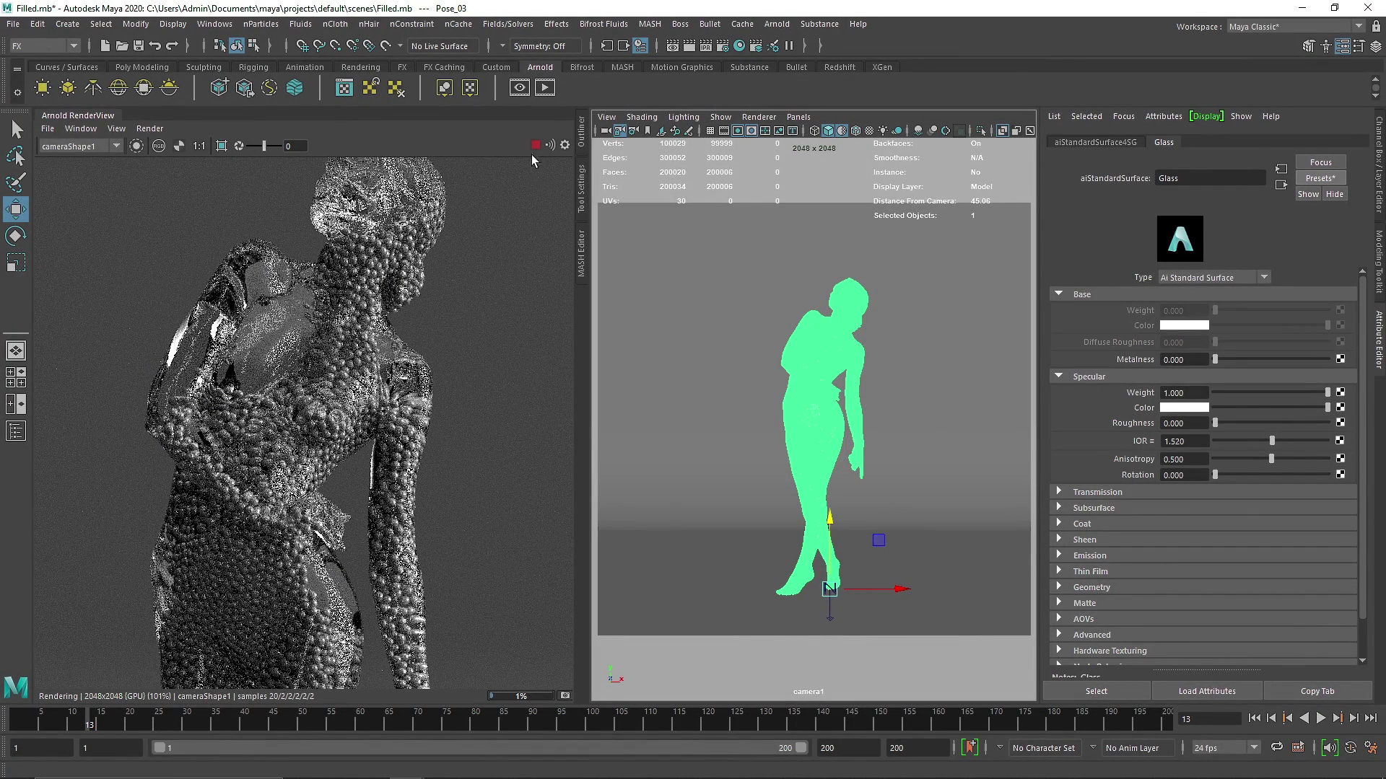
left_click(1100, 627)
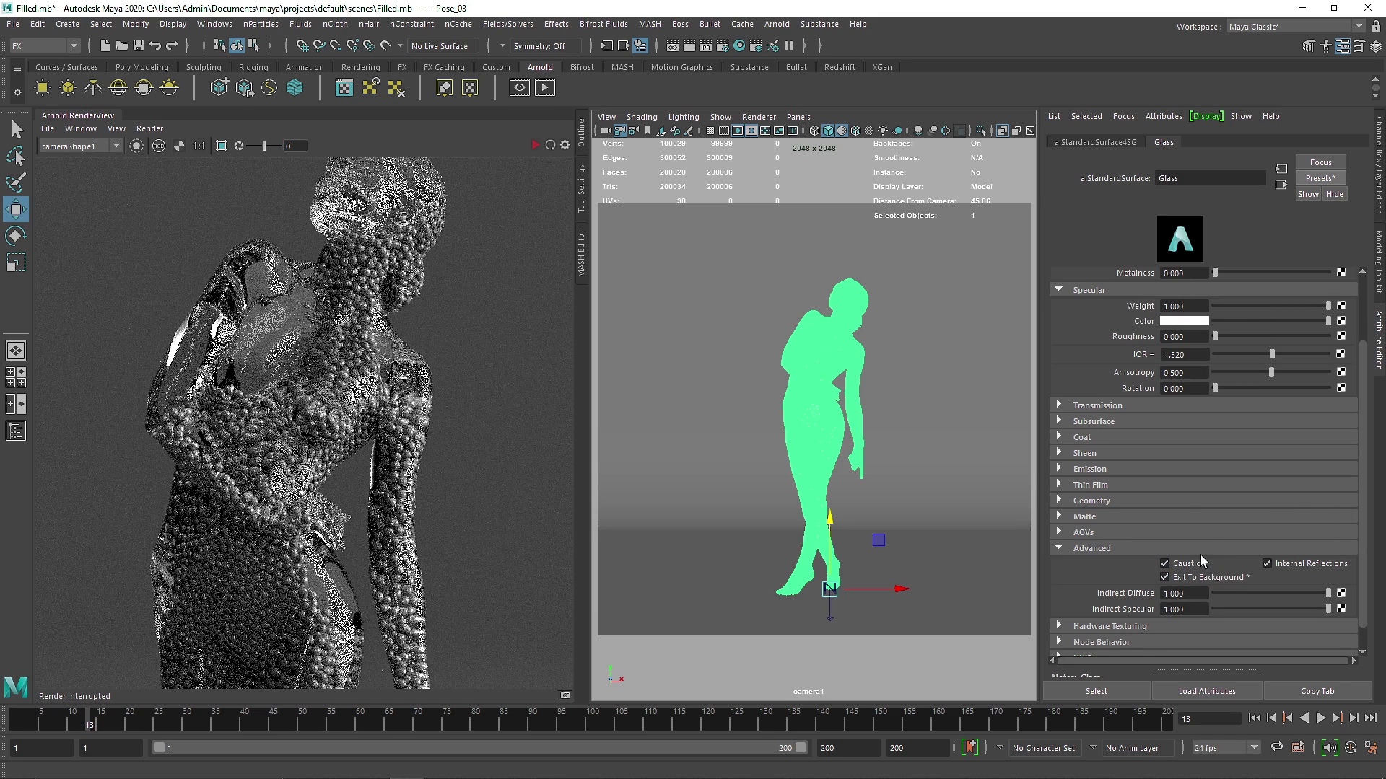
Disable Opaque in the Arnold attributes of the Pose_03 shape and run a brief test render.
left_click(858, 338)
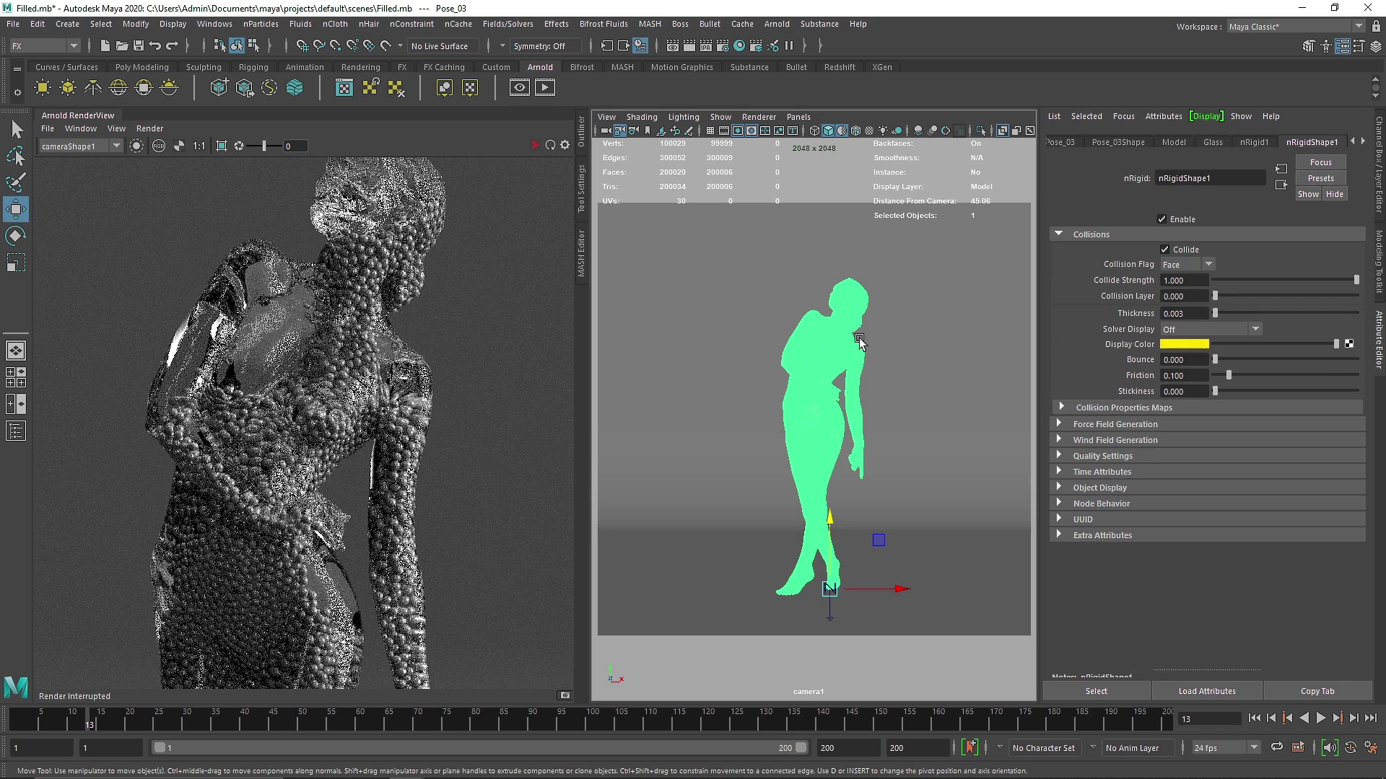
left_click(1120, 143)
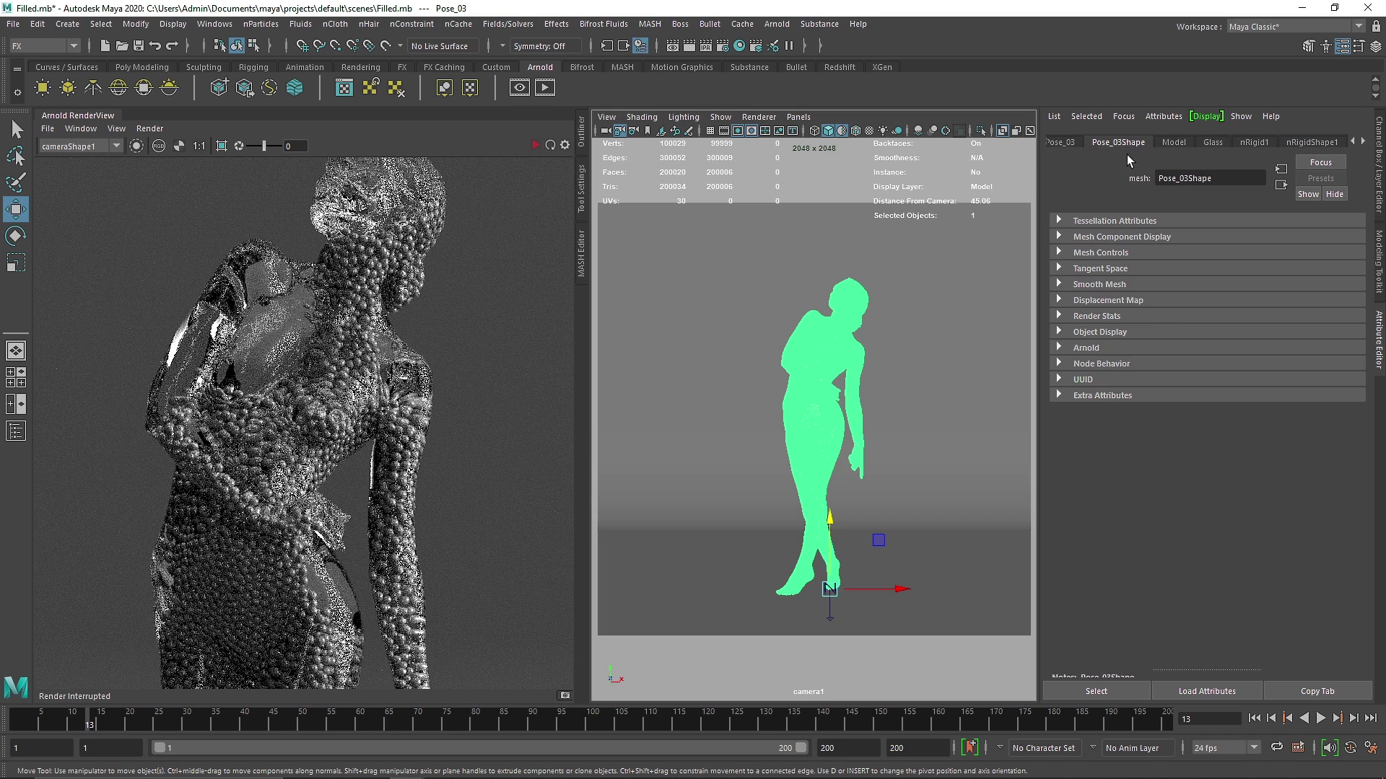
left_click(1117, 345)
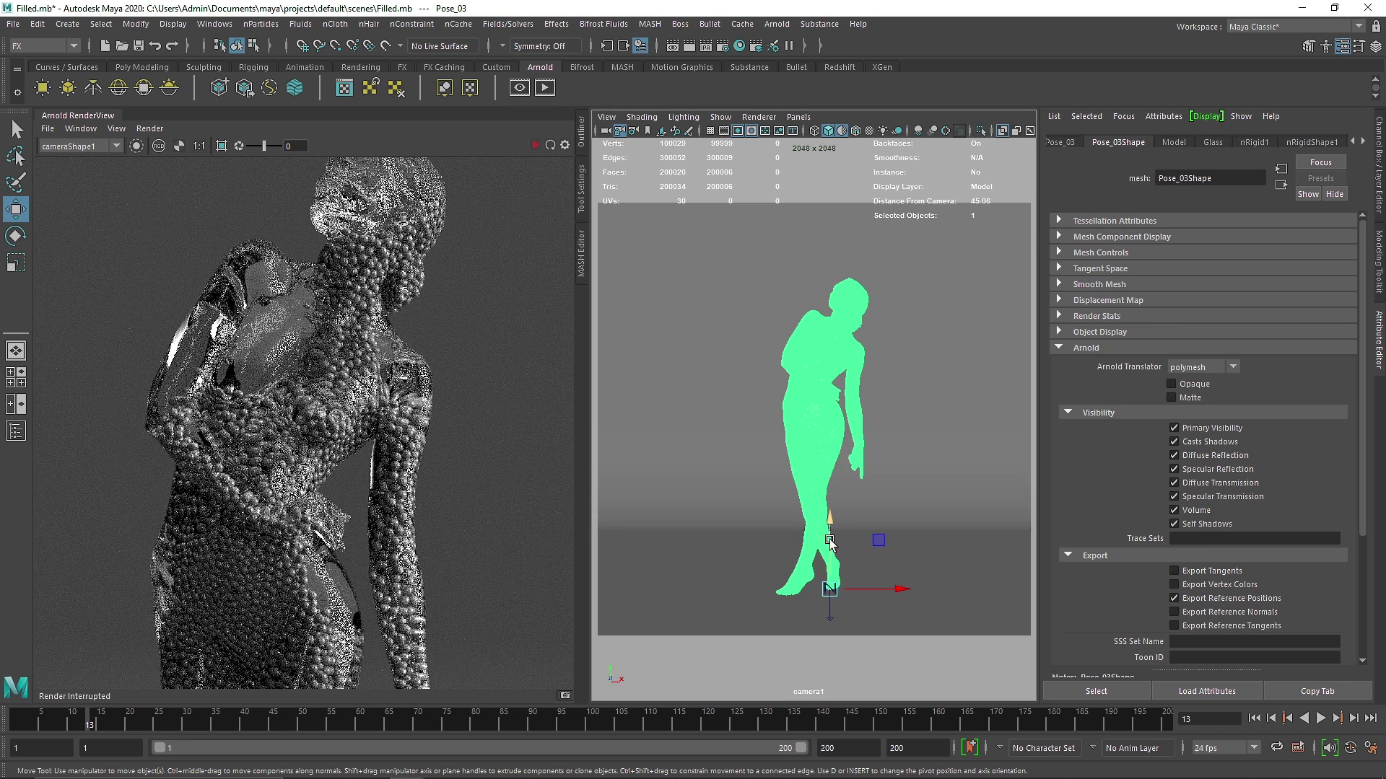
left_click(1186, 389)
left_click(1186, 388)
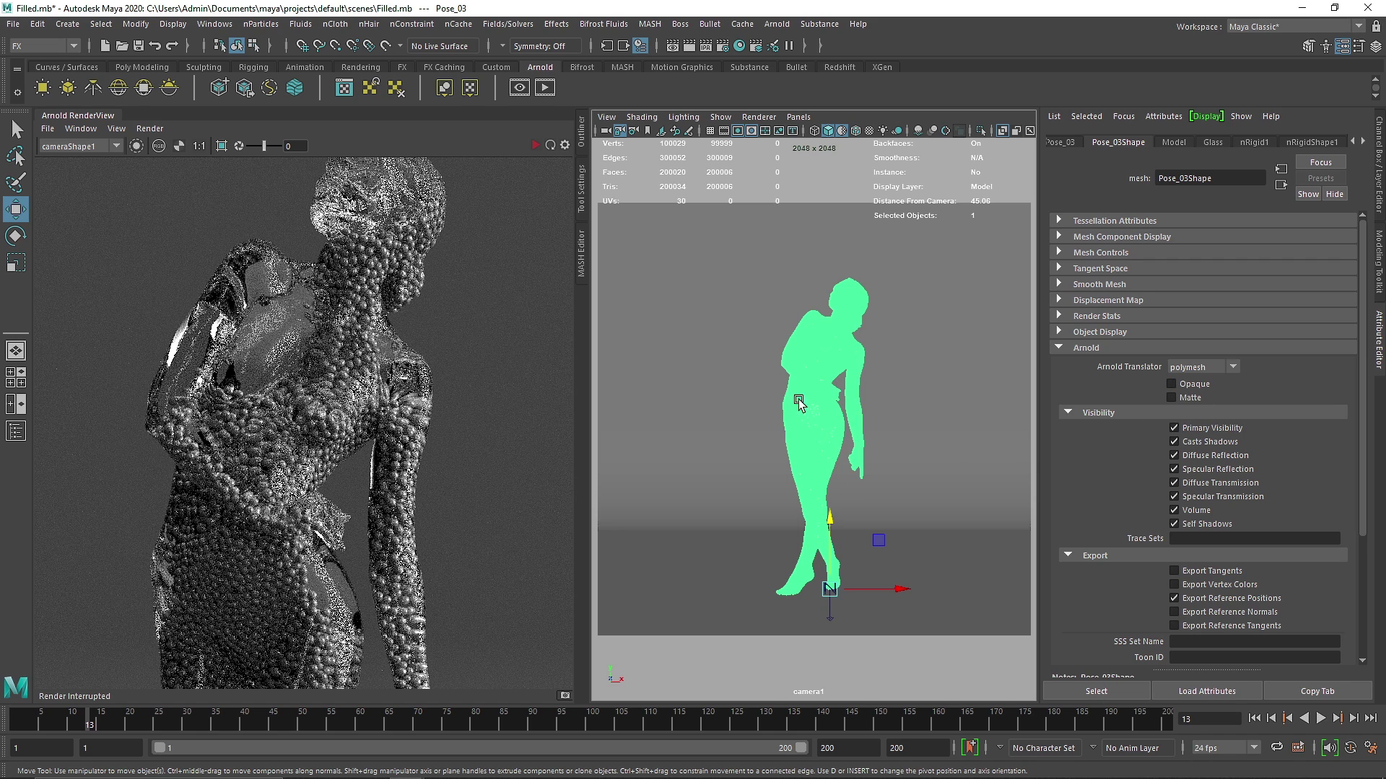
left_click(533, 147)
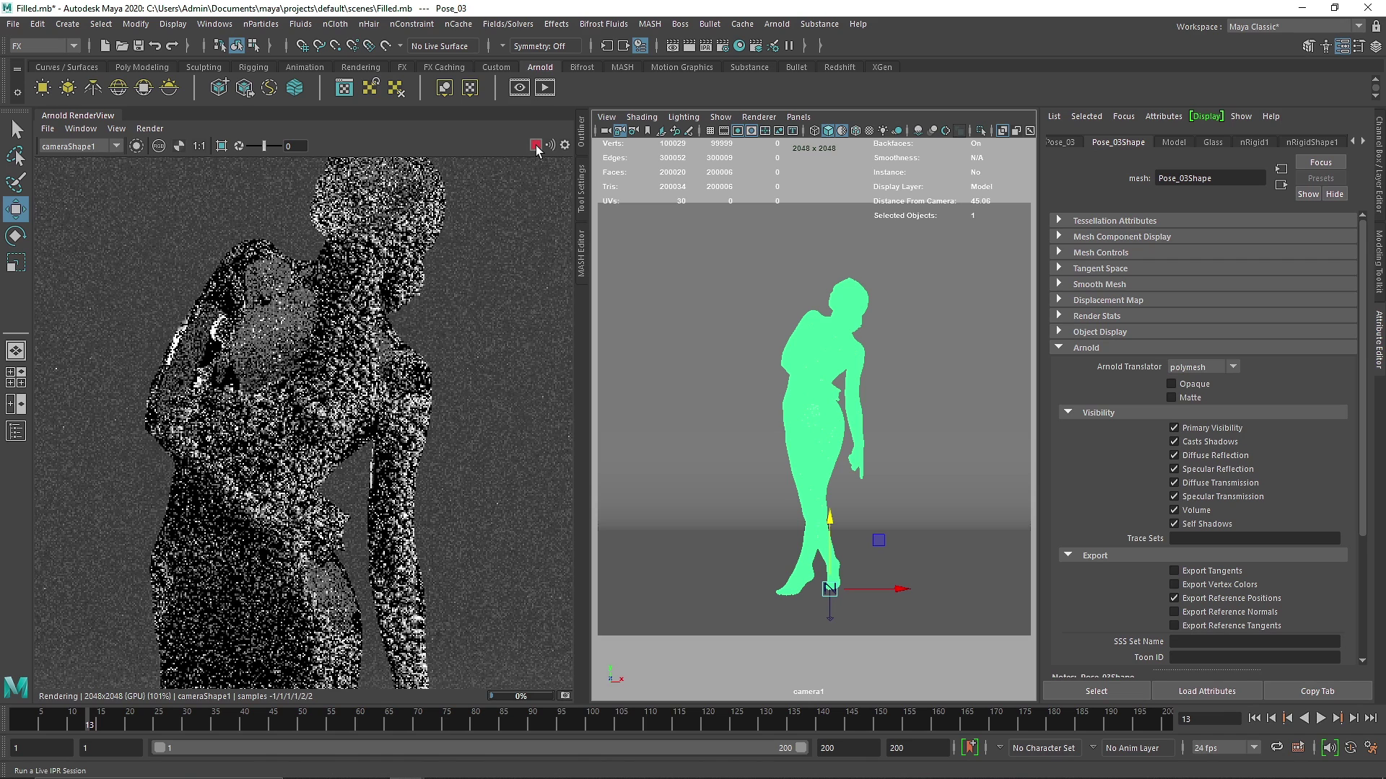
left_click(536, 146)
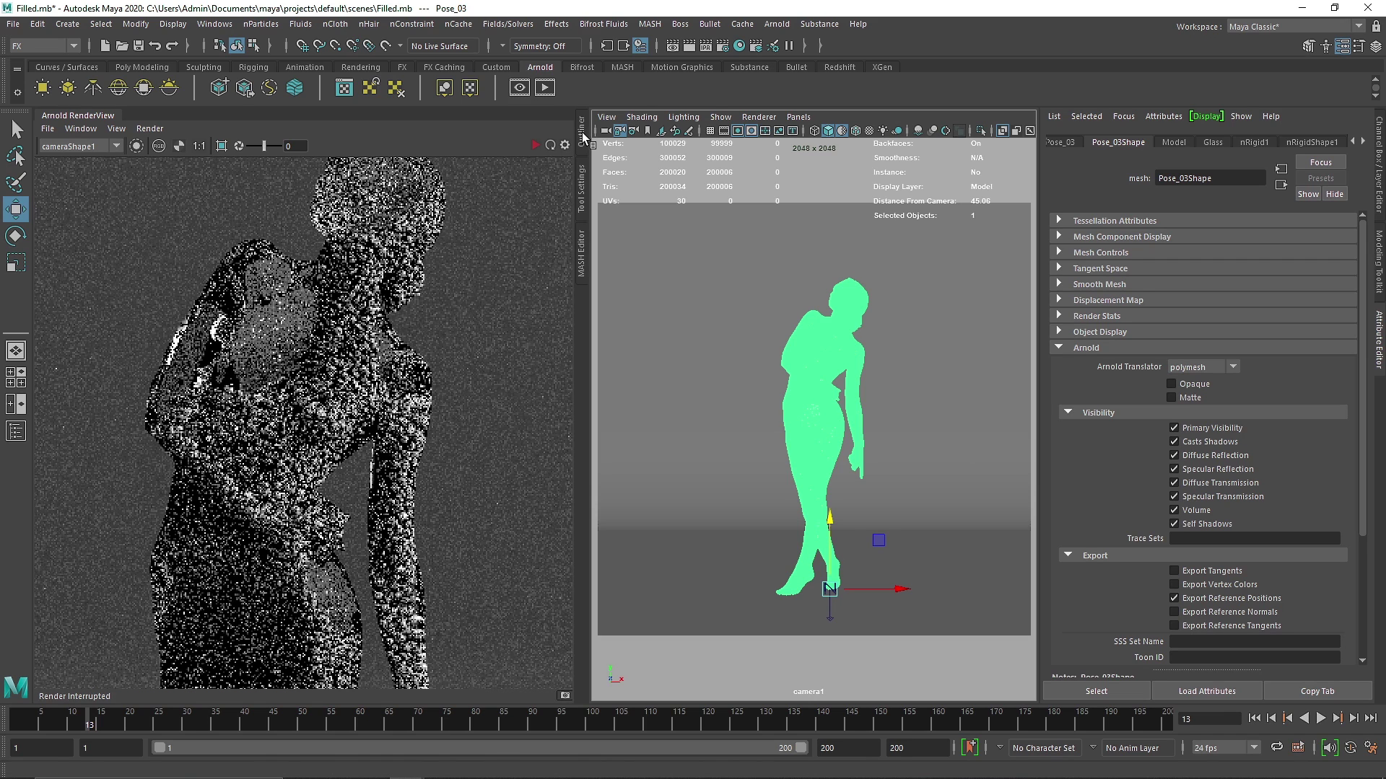
Show the Outliner and close the Arnold RenderView.
left_click(581, 132)
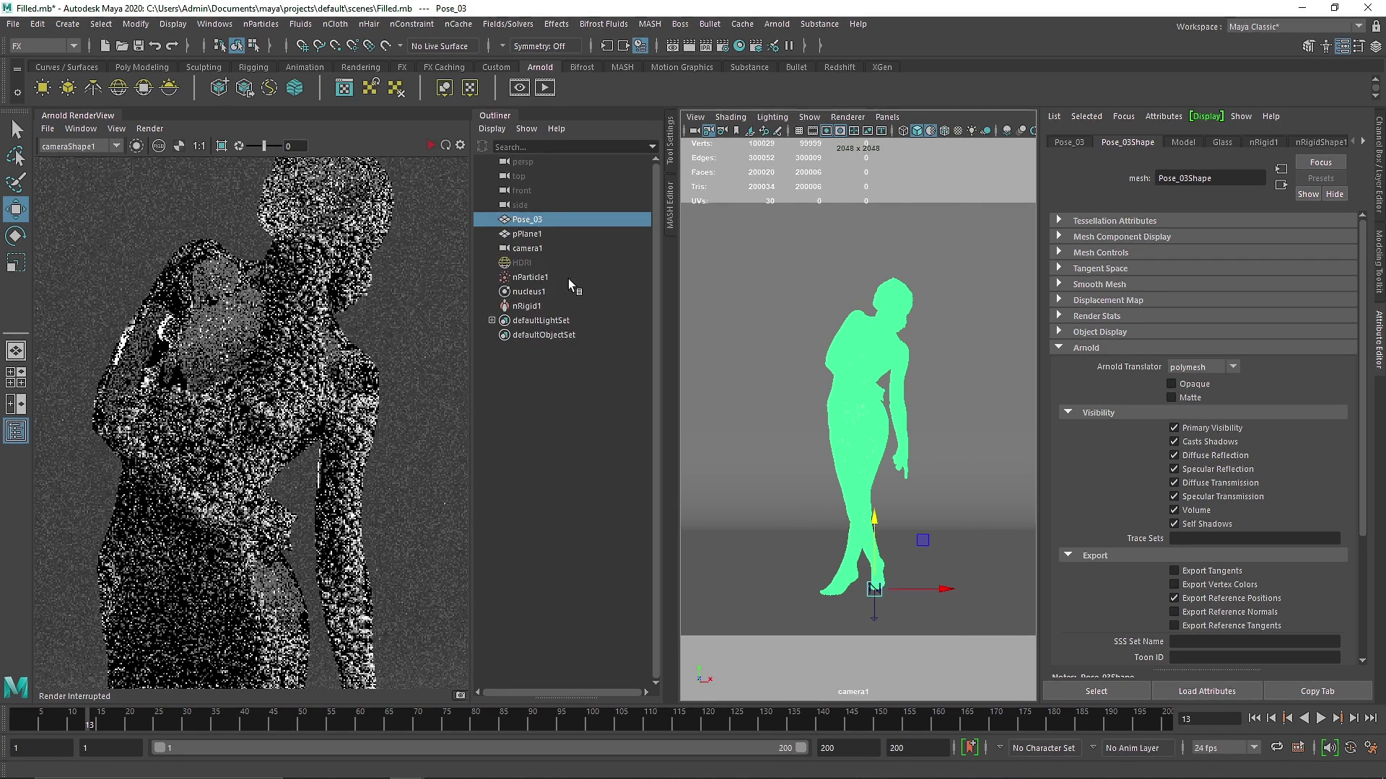
left_click(80, 130)
left_click(110, 172)
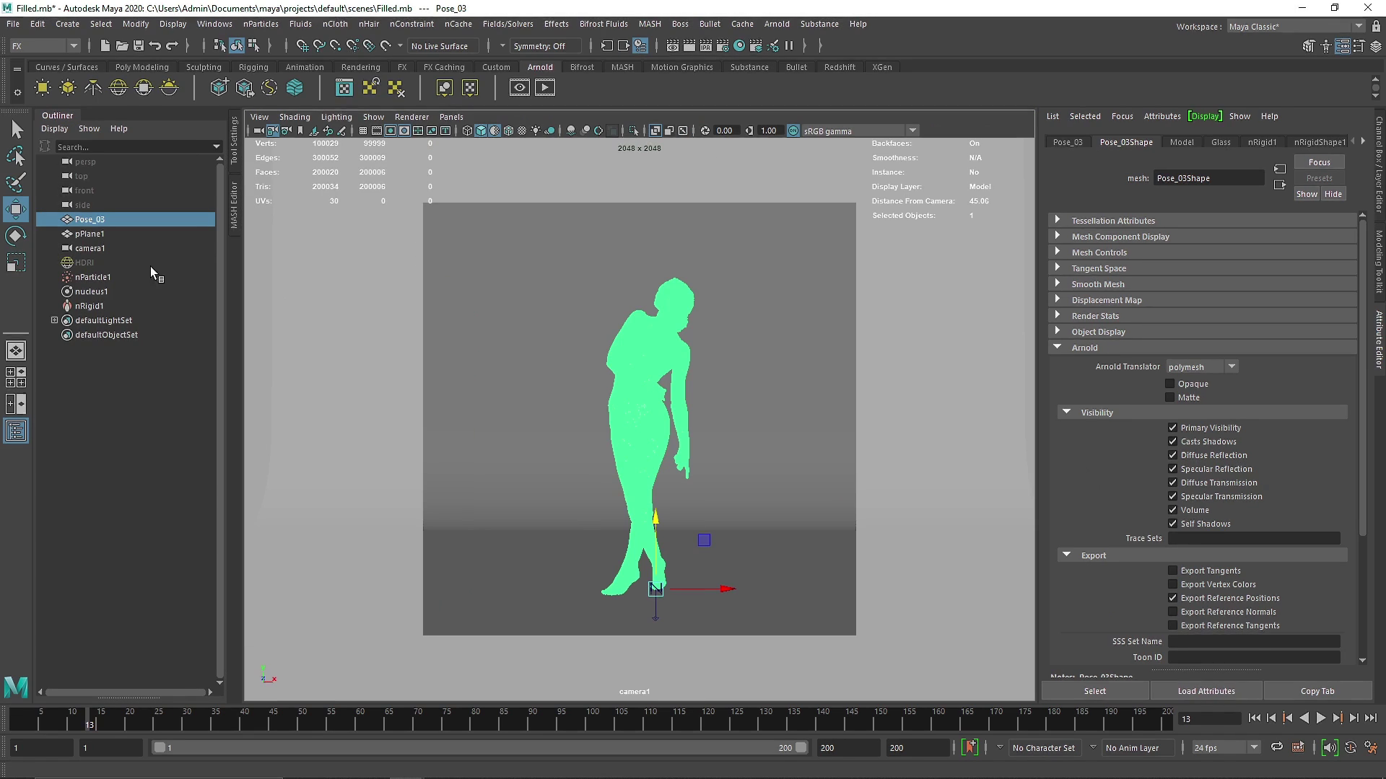
Assign a new aiStandardSurface material named Particles to nParticle1 and collapse its Advanced and Specular sections.
left_click(99, 280)
right_click_drag(581, 319, 575, 694)
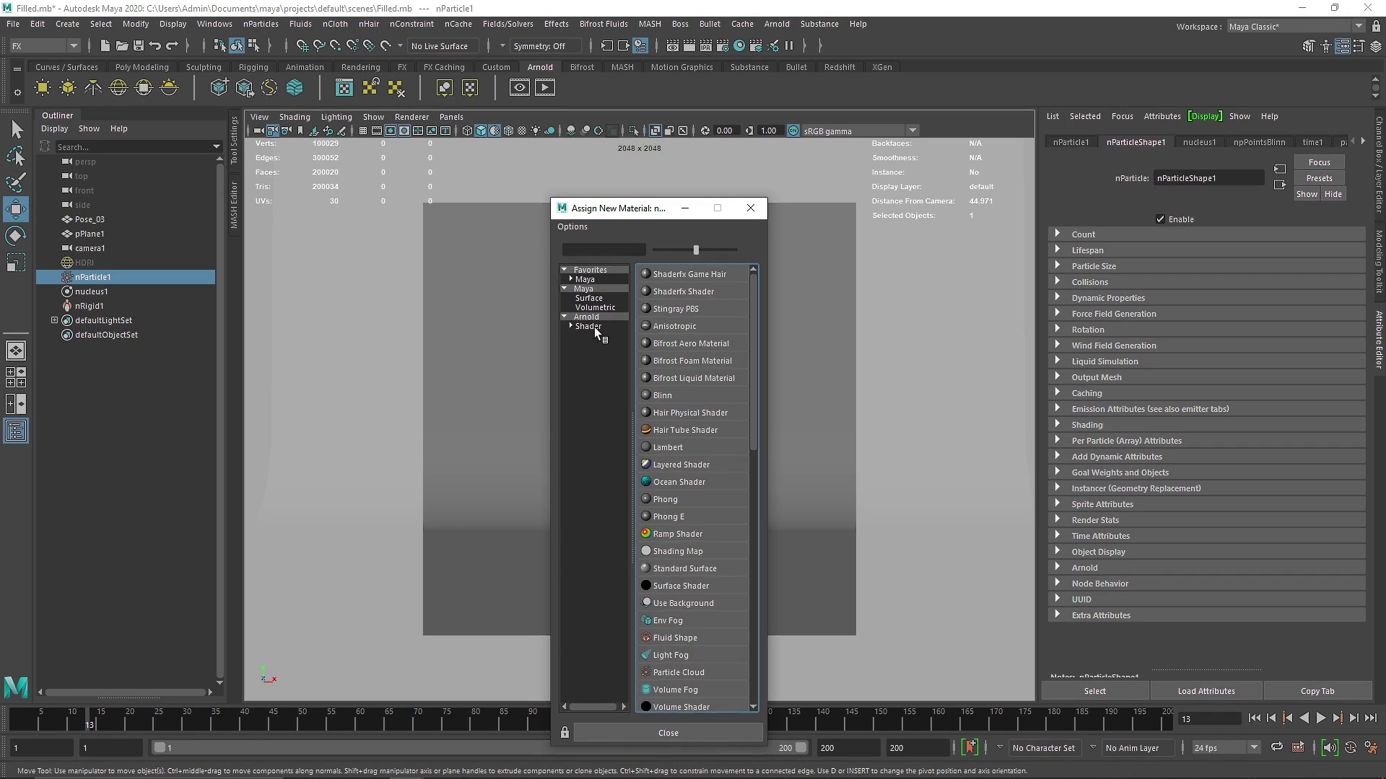
left_click(596, 327)
left_click(704, 484)
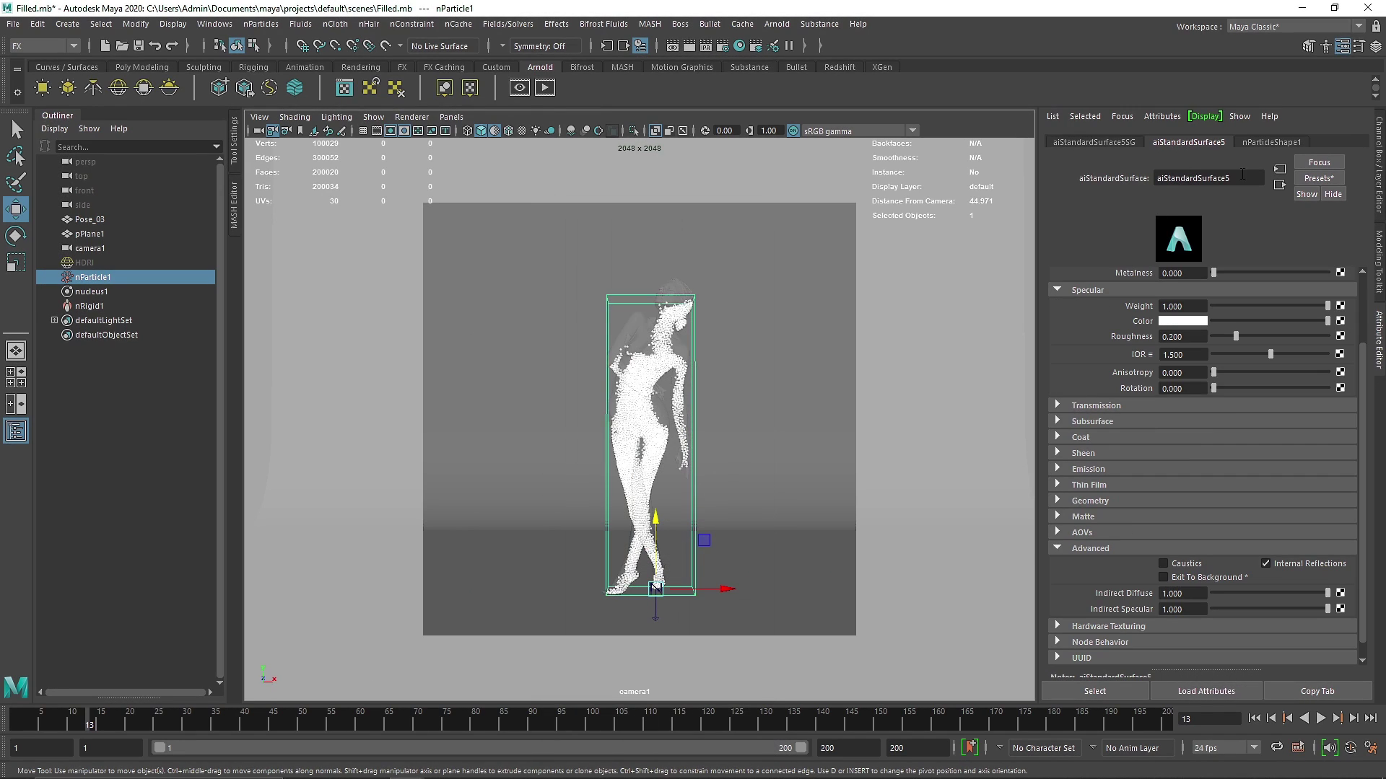
double_click(1245, 176)
type("Particles")
key("Return")
left_click(1097, 548)
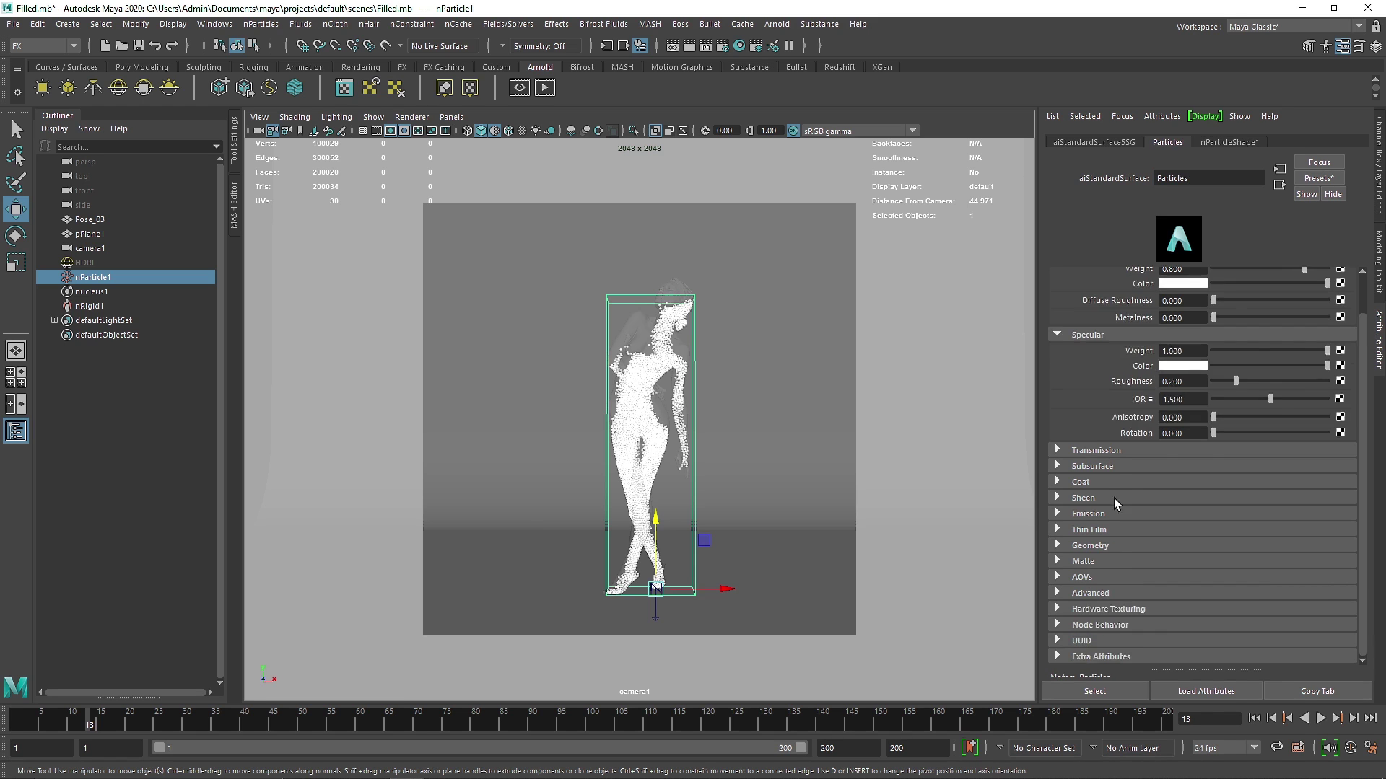
left_click(1093, 376)
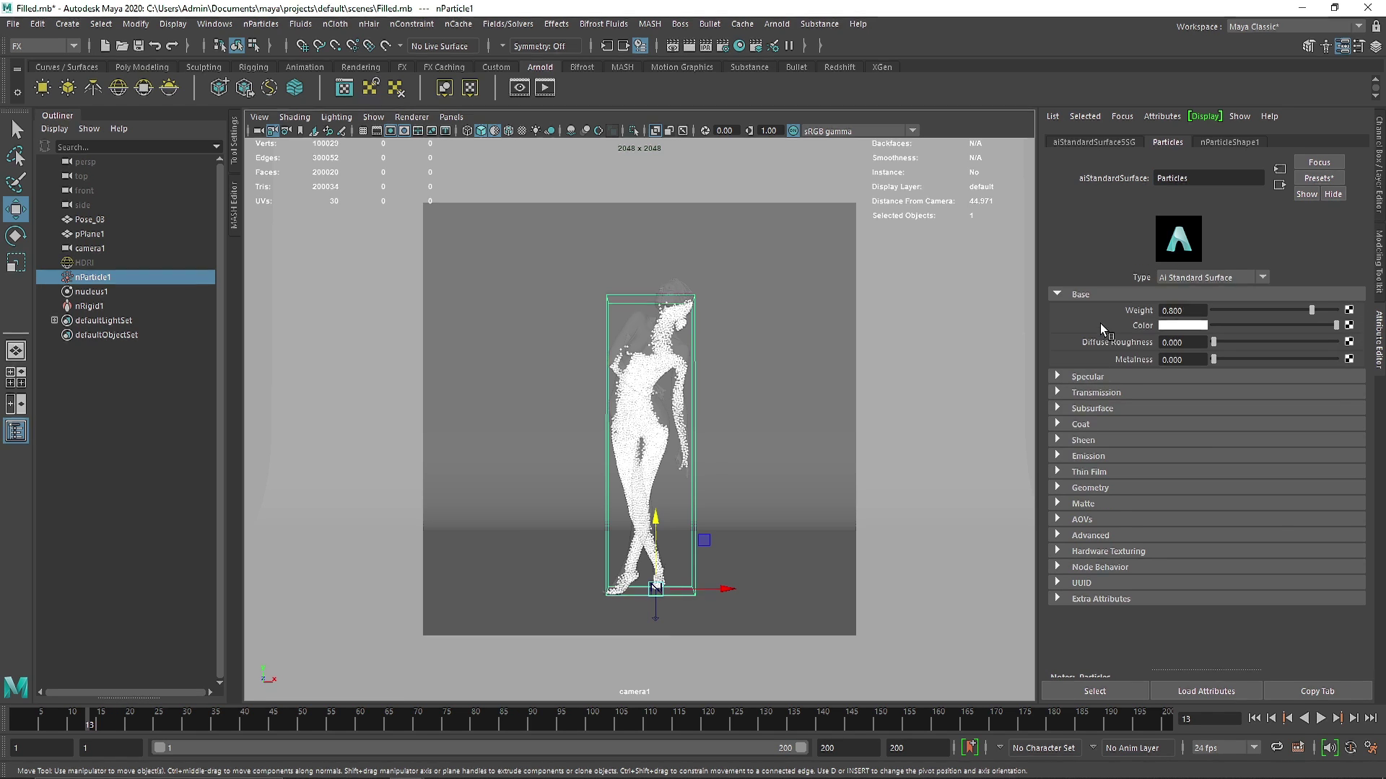
Open the Hypershade and graph the network of the Particles material.
left_click(742, 46)
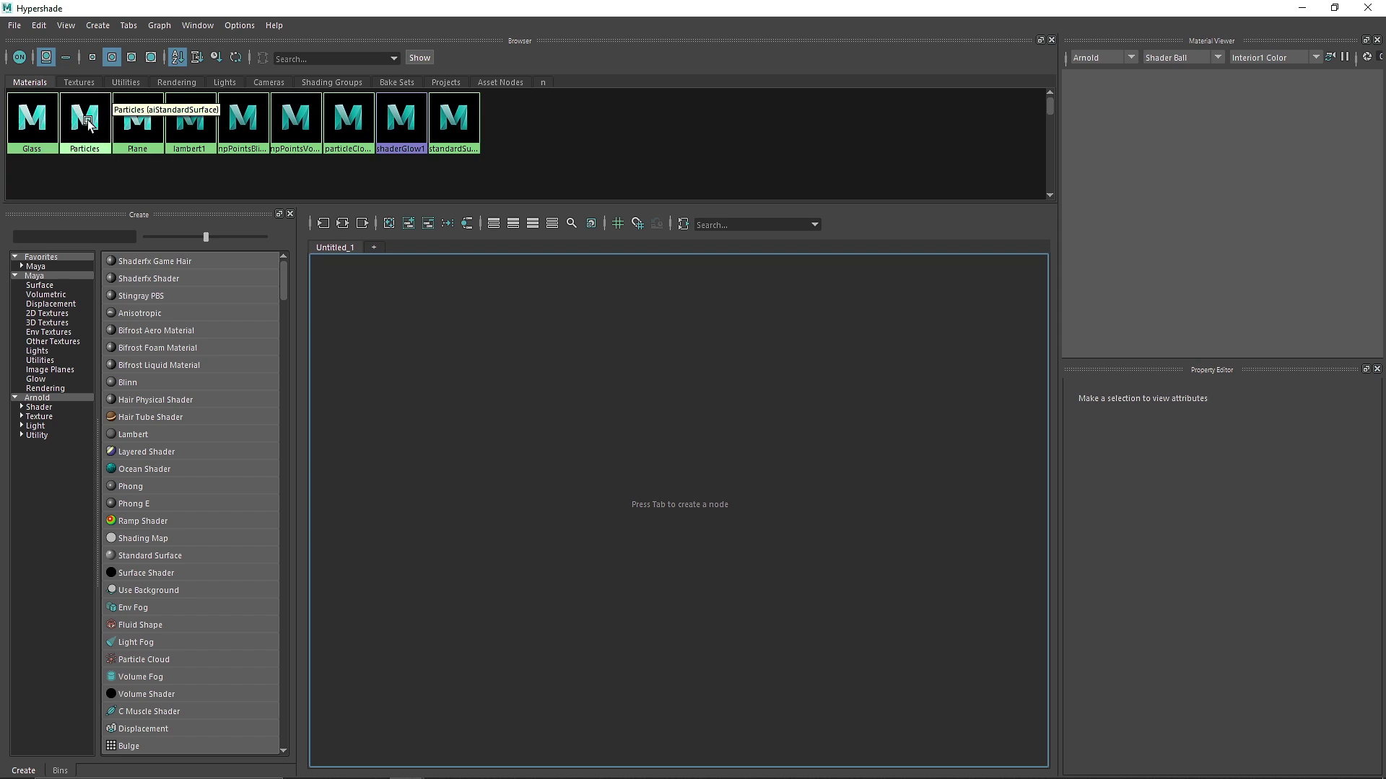
right_click(91, 121)
right_click_drag(92, 126, 131, 161)
left_click_drag(758, 393, 636, 349)
Create an aiColorJitter node and connect its Out Color to the Base Color of the Particles material.
left_click(51, 238)
type("colo")
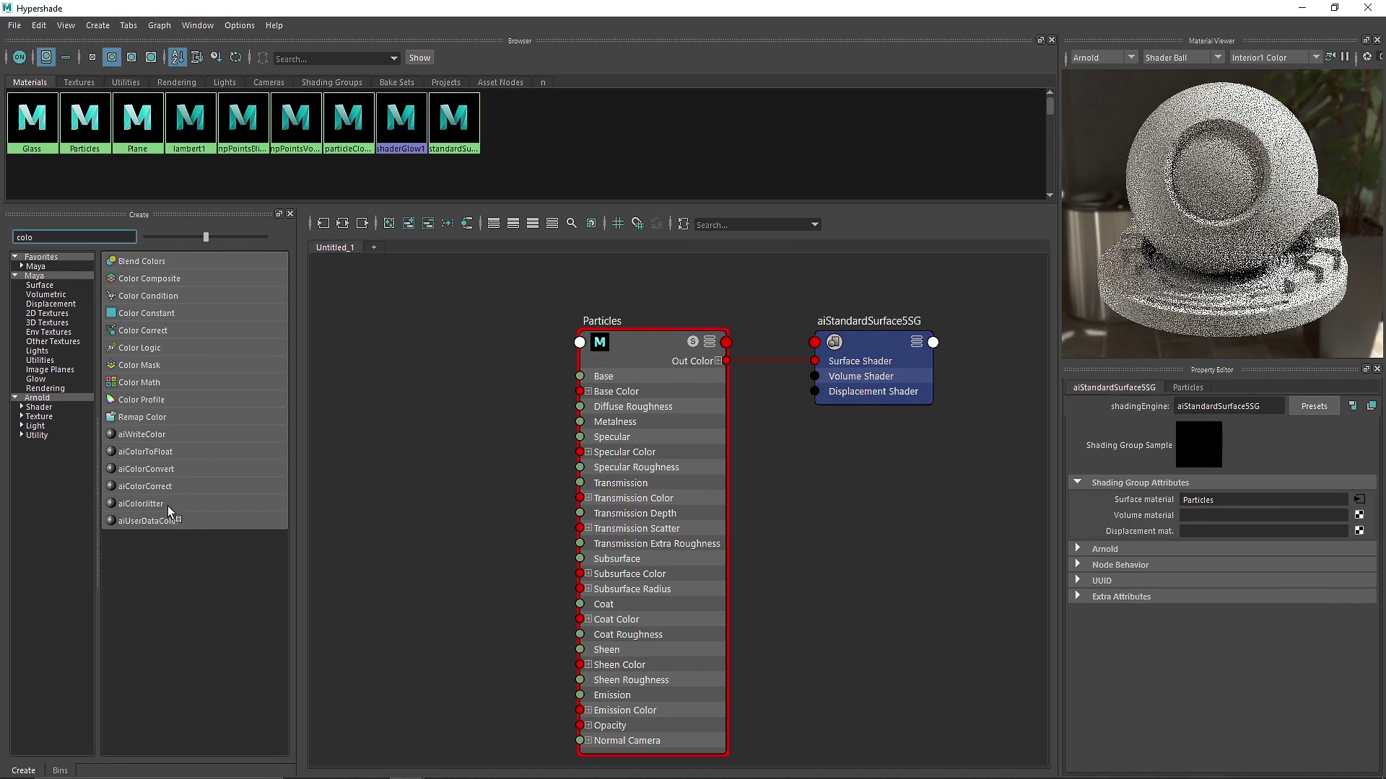
left_click(166, 503)
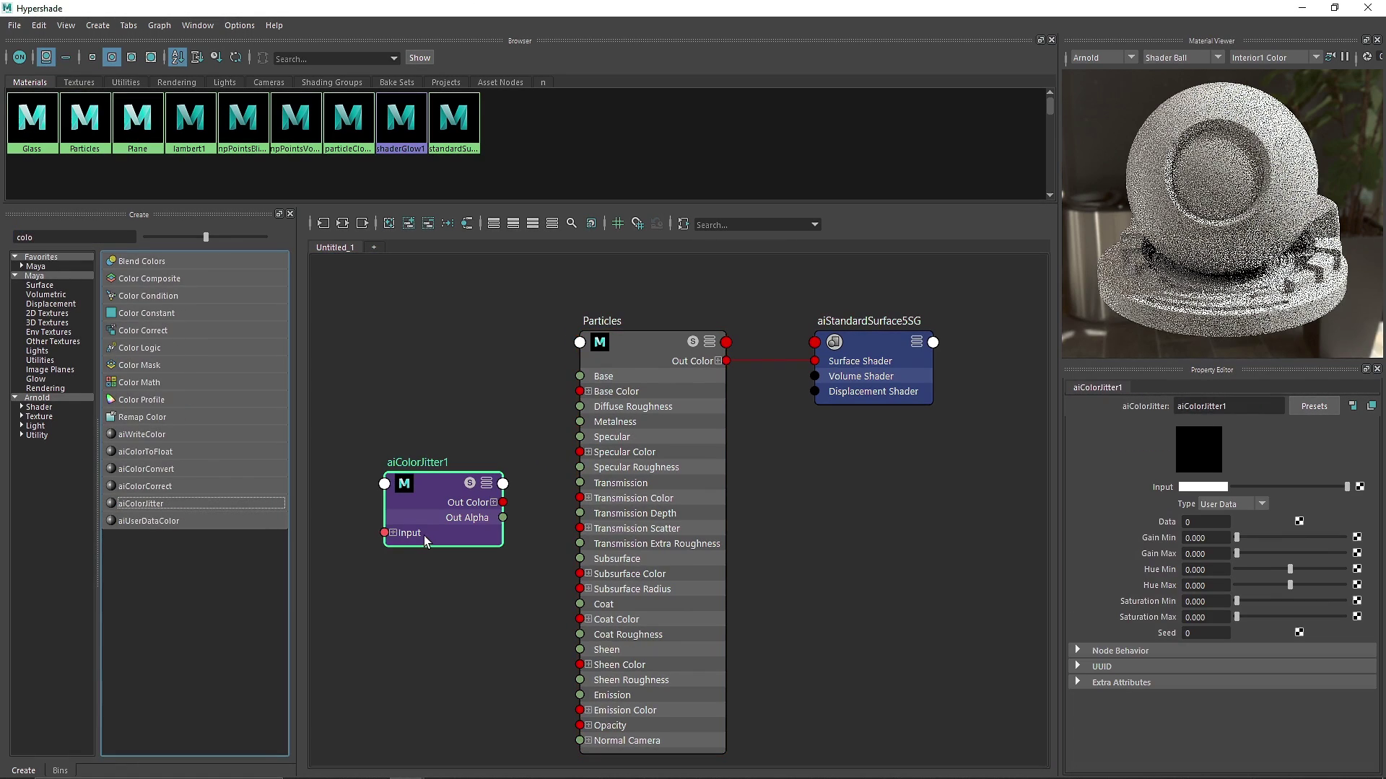
left_click_drag(503, 502, 580, 391)
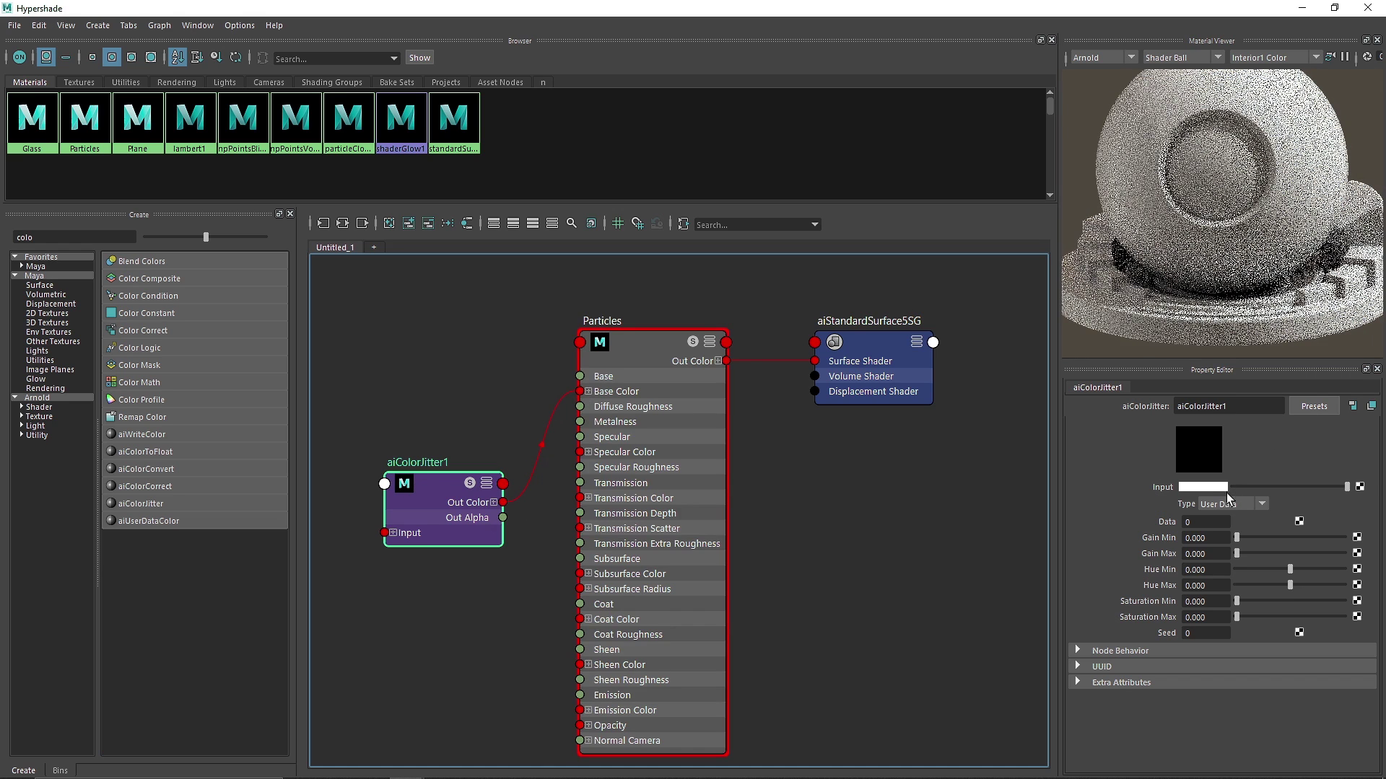
Set the aiColorJitter input colour to magenta and its type to Face, and adjust Hue Min.
left_click(1211, 488)
left_click(1243, 450)
left_click(1229, 505)
left_click(1232, 562)
mouse_move(1277, 565)
left_mouse_down()
mouse_move(1309, 585)
mouse_move(1294, 586)
mouse_move(1337, 583)
mouse_move(1235, 570)
mouse_move(1260, 570)
left_mouse_up()
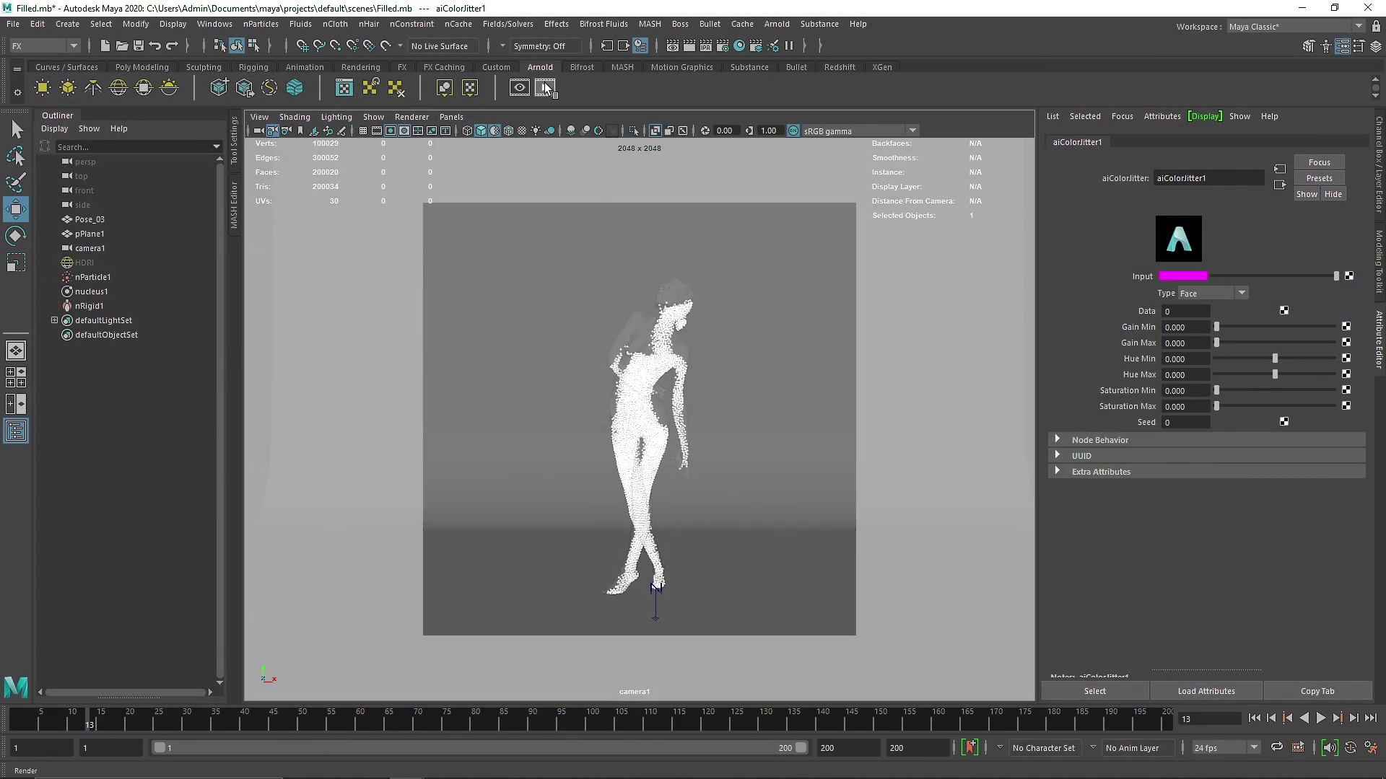
Render the camera1 view in Arnold and examine the jittered particle colours up close and at figure scale.
left_click(544, 87)
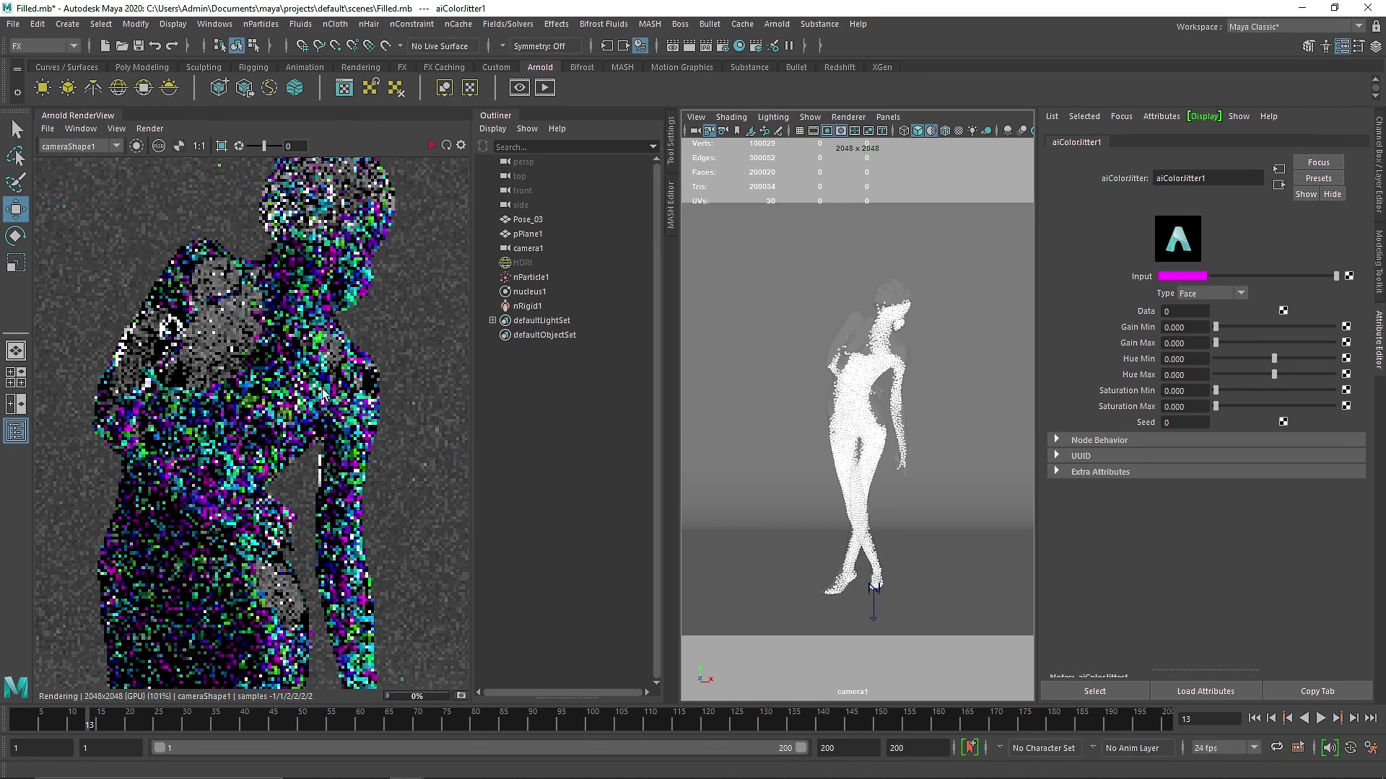
scroll(241, 423, "up", 4)
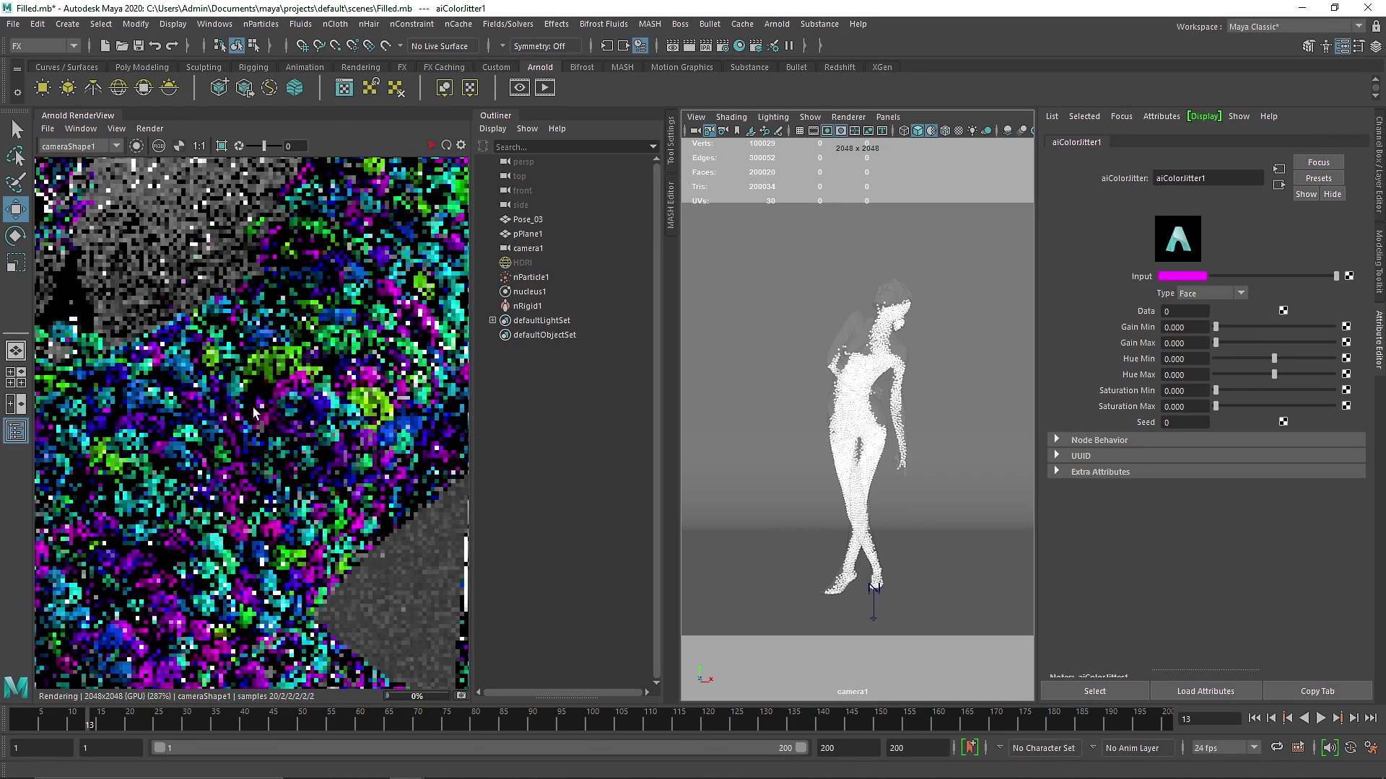
scroll(242, 376, "down", 5)
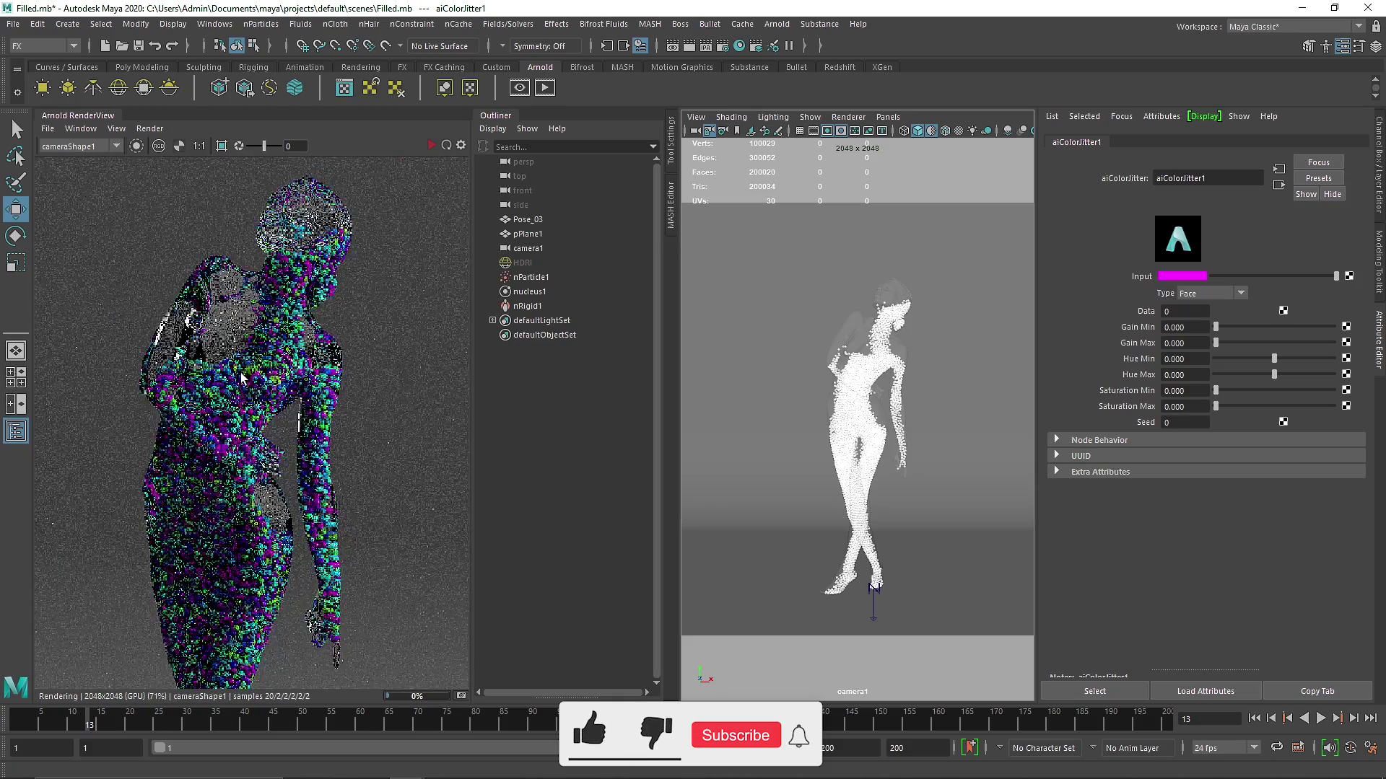
scroll(242, 376, "up", 3)
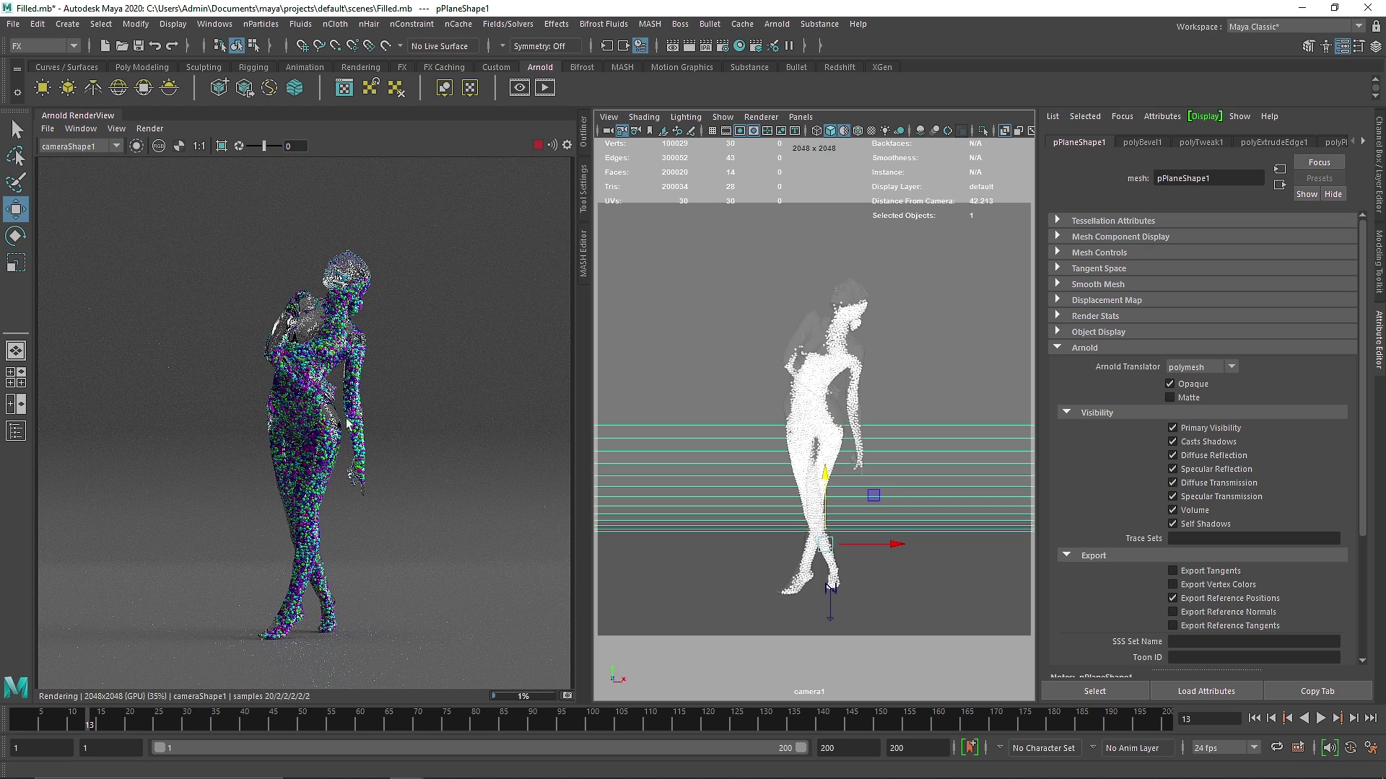
Inspect the rendered particles across the torso, arm and legs, fit the whole figure in view, and show the polygon modeling tools.
scroll(341, 427, "up", 5)
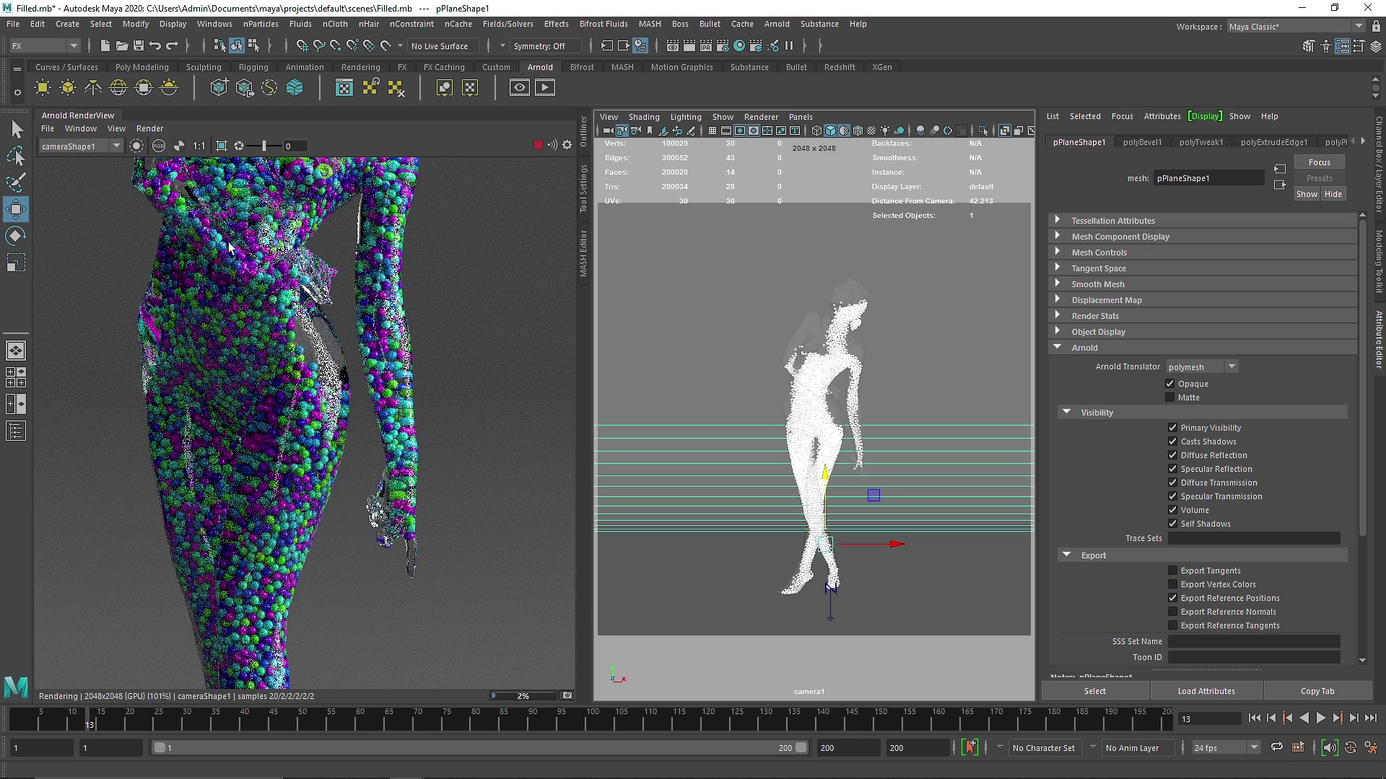
middle_click_drag(238, 258, 358, 331)
scroll(358, 503, "down", 1)
middle_click_drag(394, 487, 392, 402)
scroll(392, 403, "down", 1)
scroll(383, 536, "down", 1)
scroll(410, 505, "down", 1)
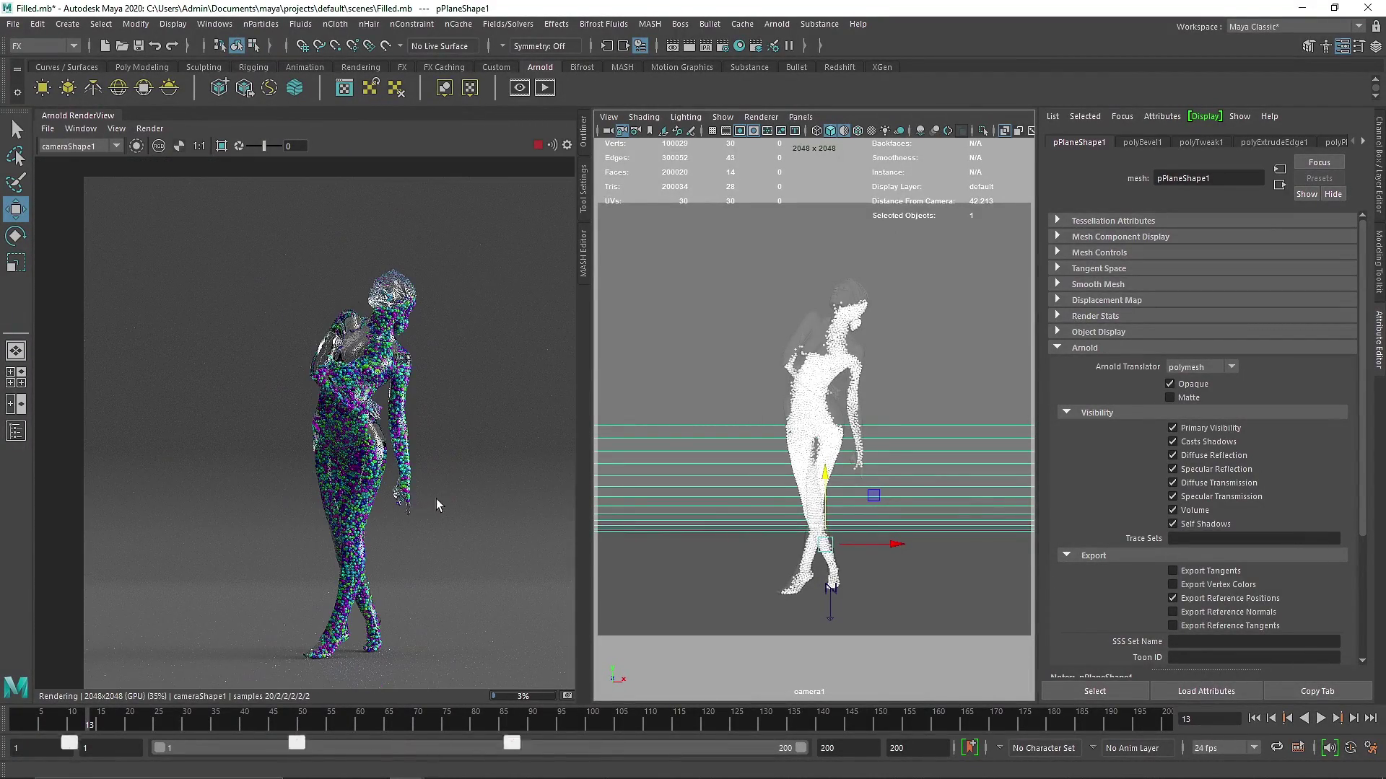
key("f")
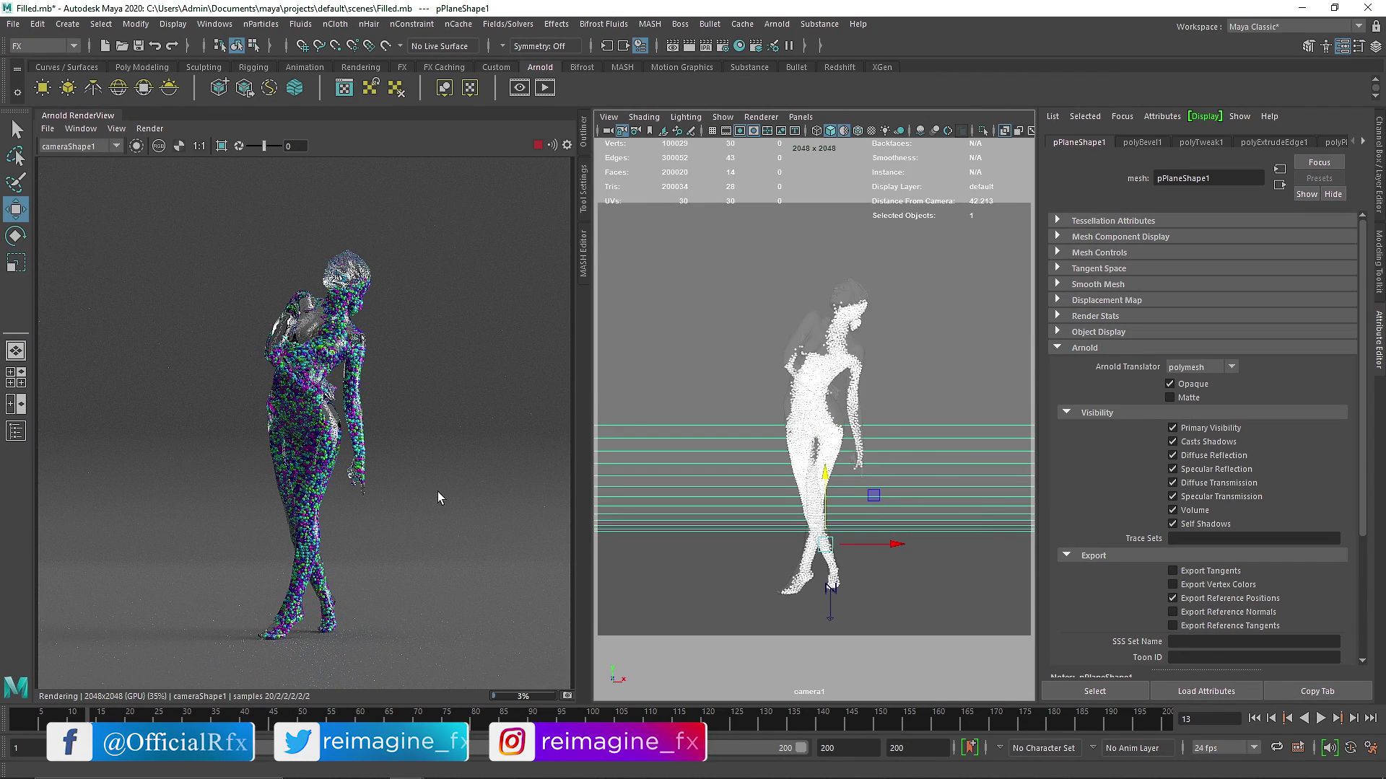
left_click(142, 67)
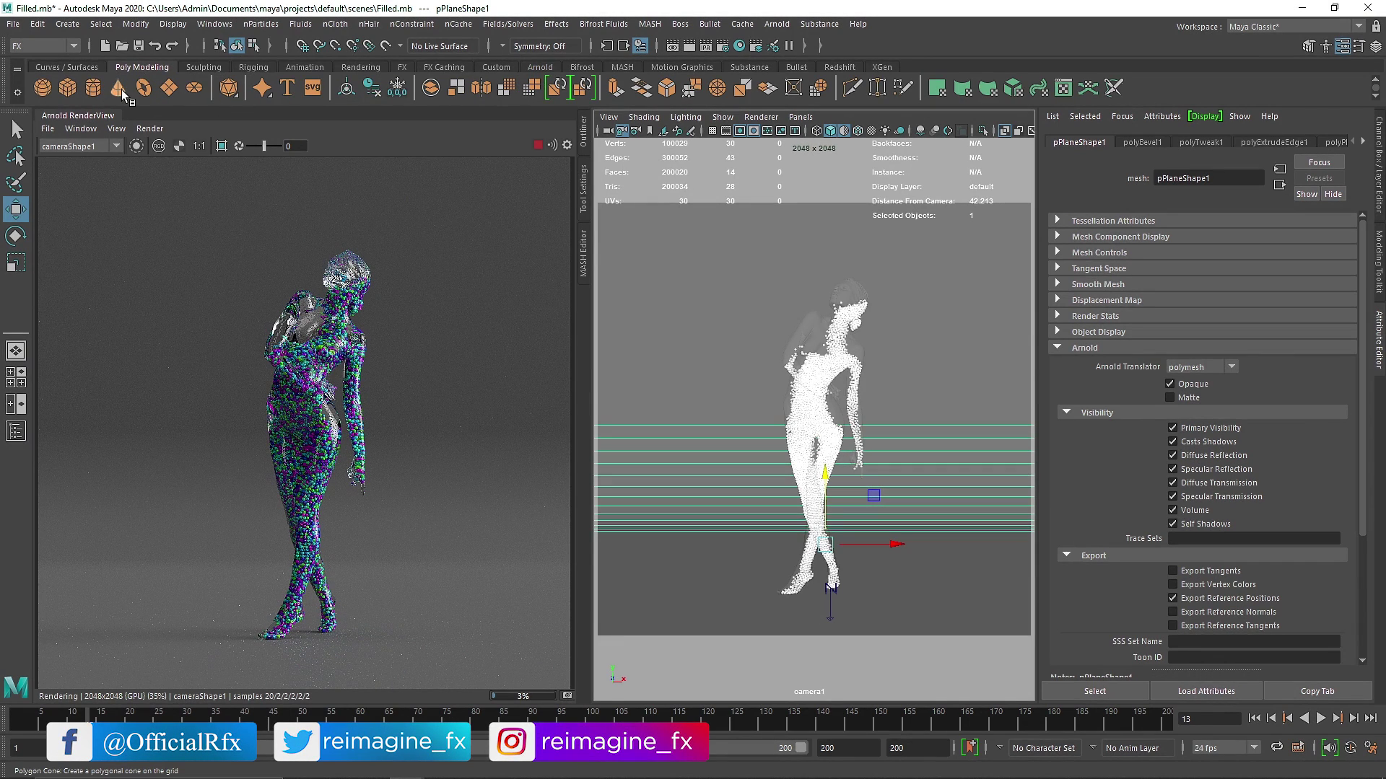